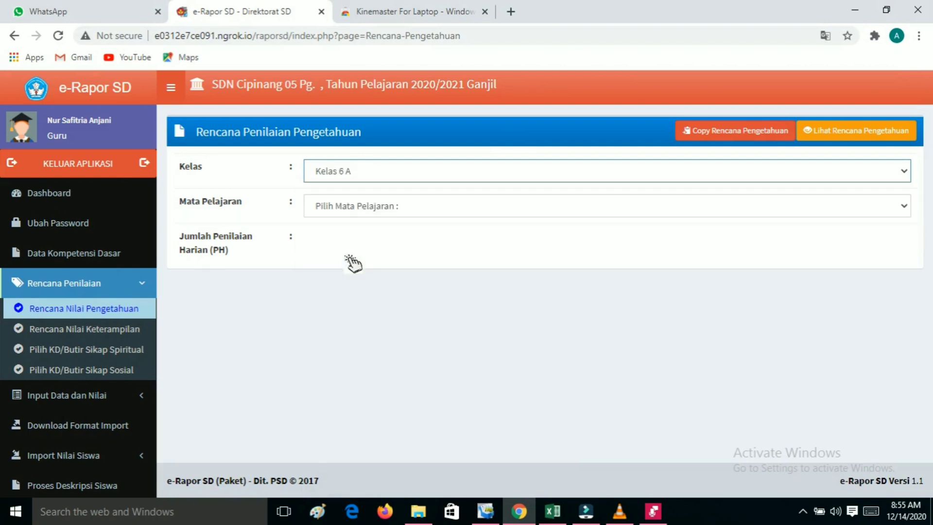
Step: Choose Pendidikan Agama Islam as the subject for Kelas 6 A and set the number of daily assessments (PH) to 3
click(350, 213)
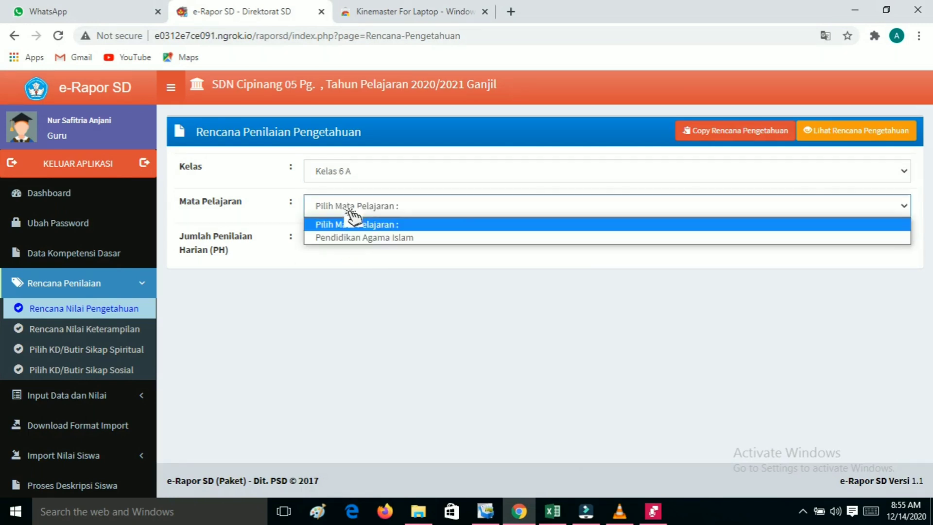
click(349, 238)
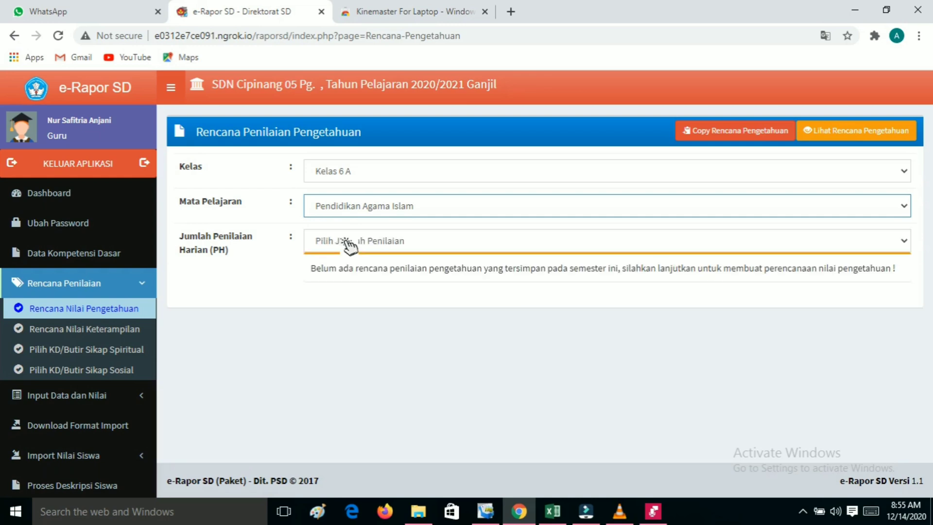
click(348, 243)
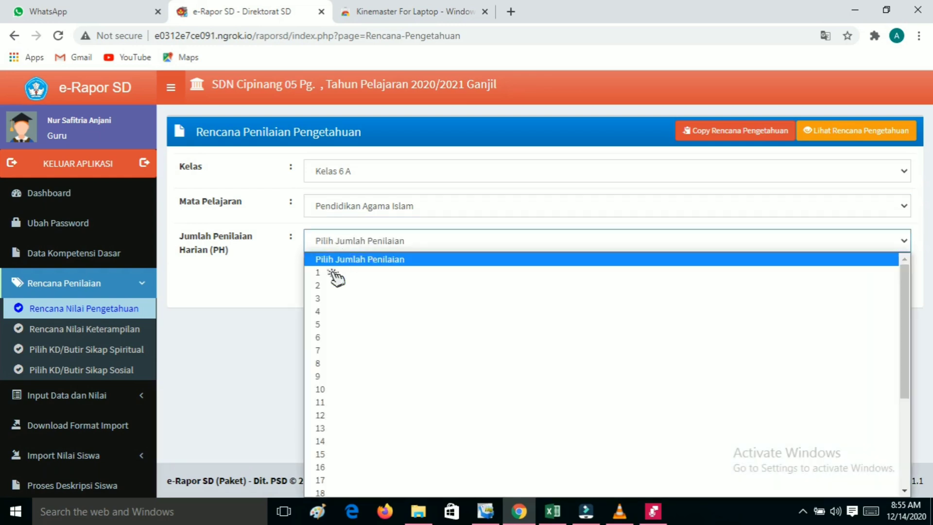
click(327, 298)
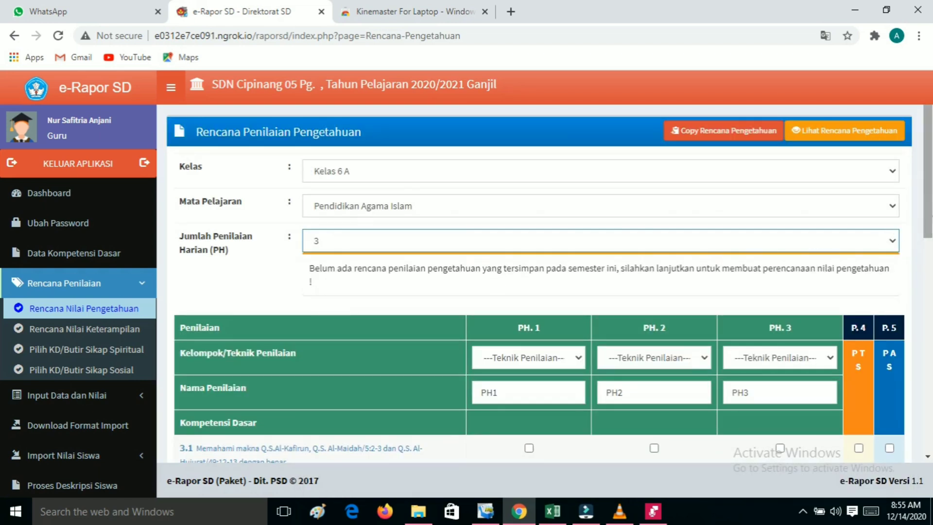
Step: Set the assessment technique to Tes Tulis for PH1, Penugasan for PH2 and Tes Tulis for PH3
scroll(928, 171, down, 3)
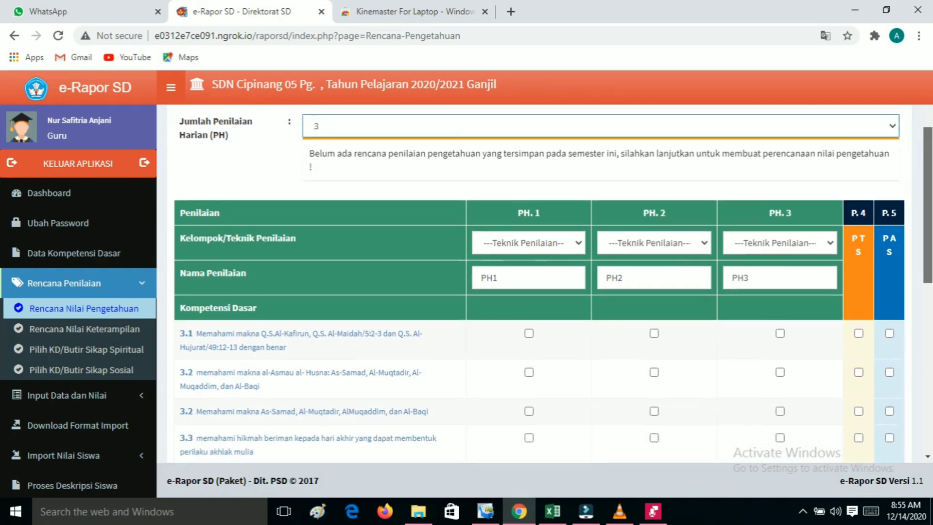
scroll(928, 194, down, 1)
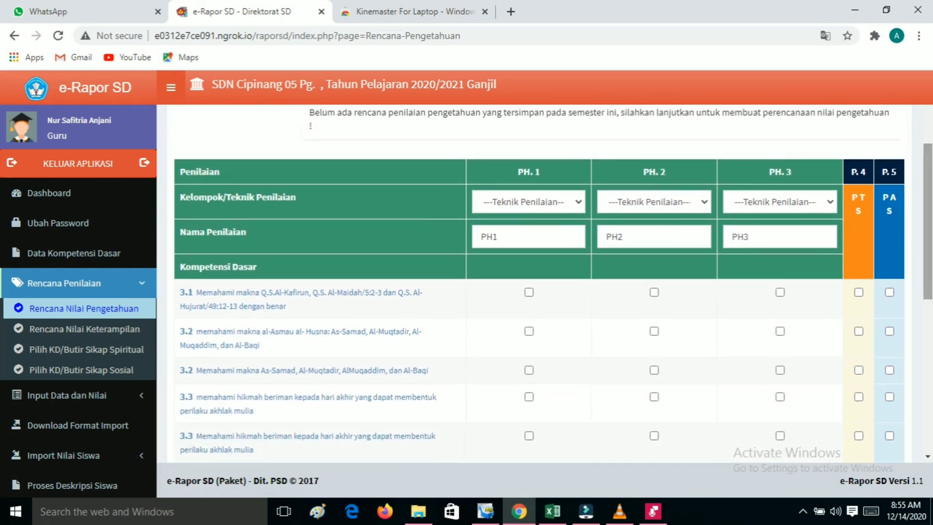
click(588, 209)
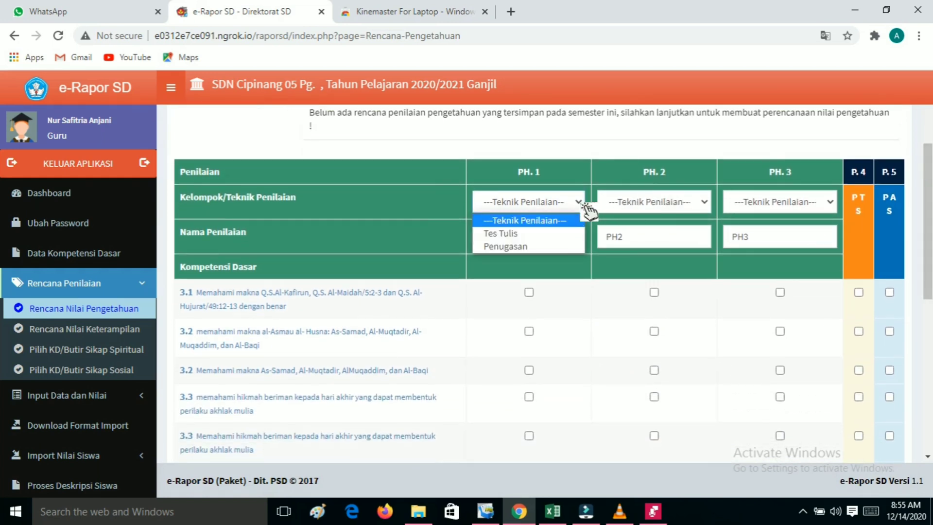
click(562, 239)
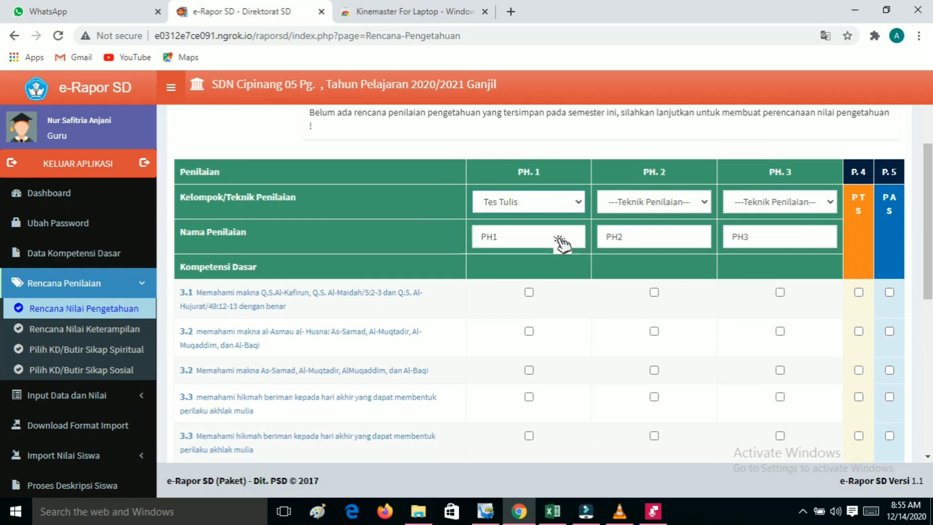
click(642, 204)
click(642, 247)
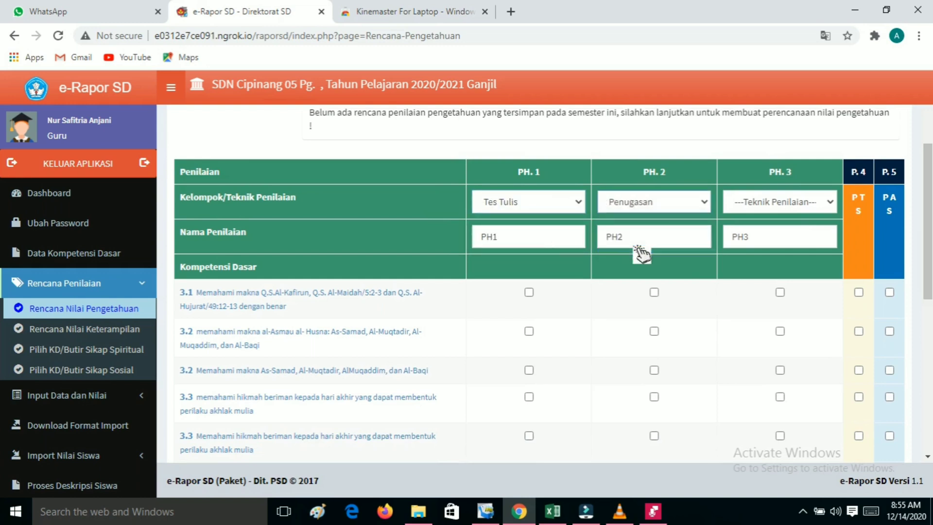
click(779, 204)
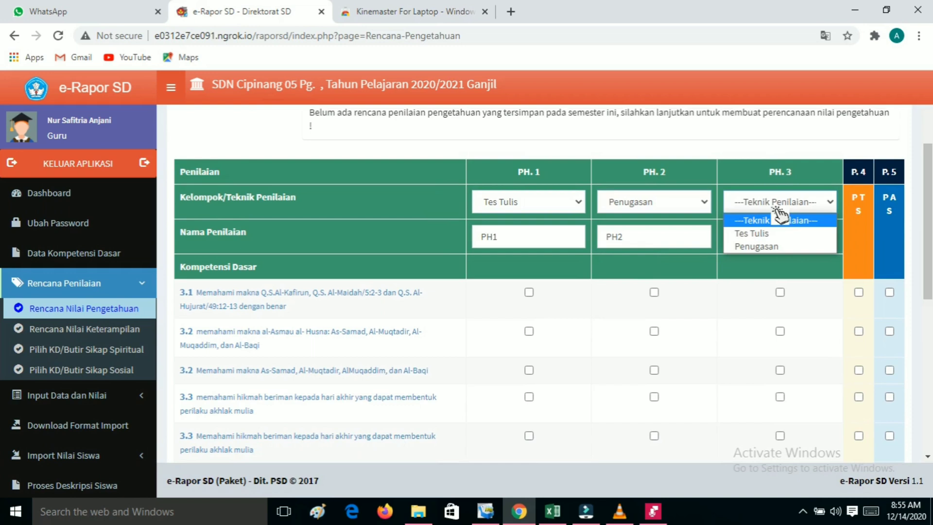
click(773, 236)
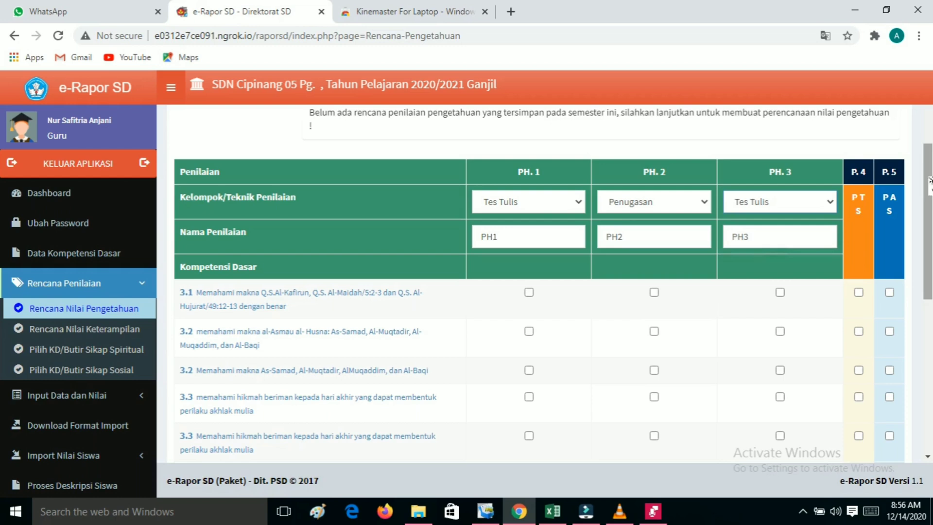
Step: Consult the KI-3 competency list in the Excel workbook, and assign competency 3.1 and the first 3.2 entry to PH1
drag(929, 181, 929, 209)
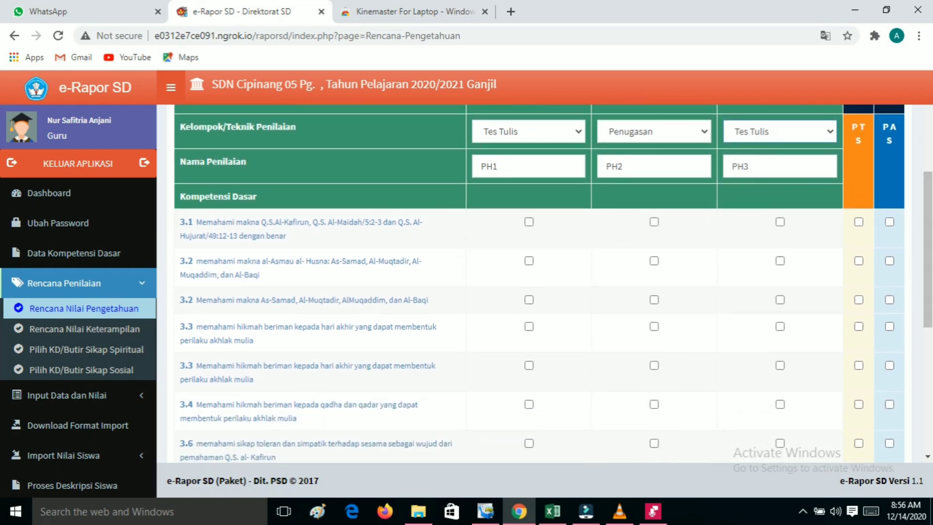
drag(930, 195, 932, 225)
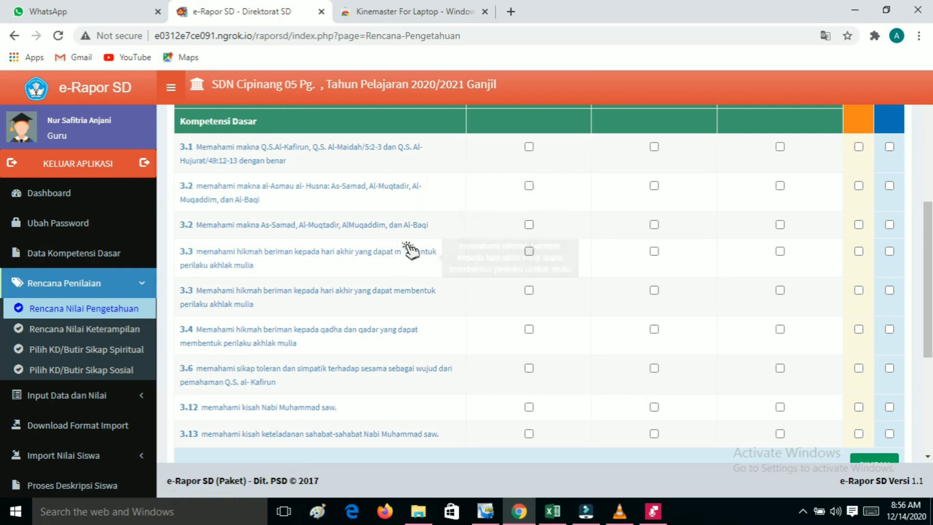
mouse_move(552, 512)
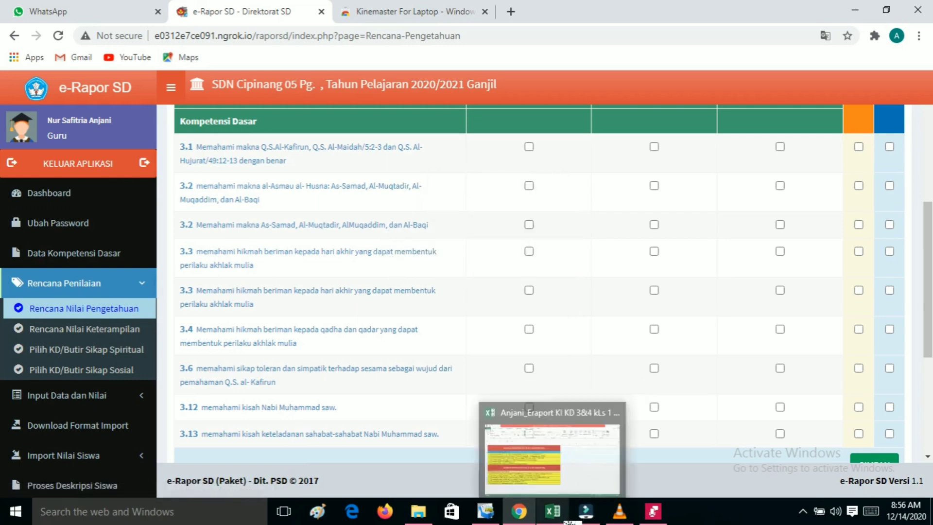
click(571, 454)
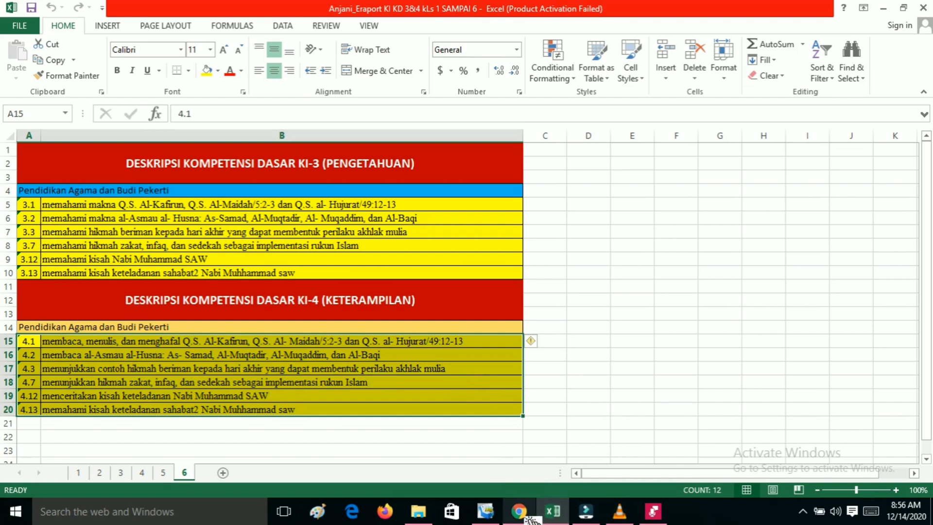
mouse_move(531, 519)
click(527, 459)
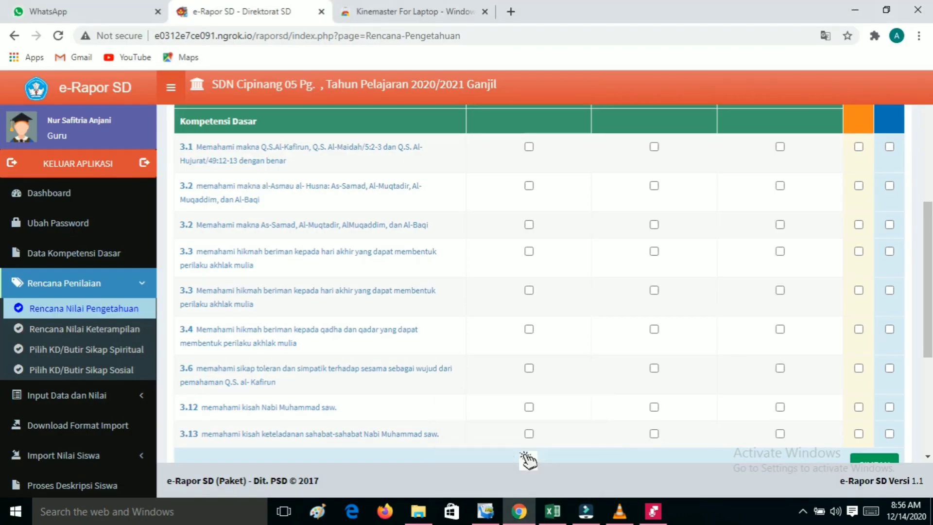
drag(930, 226, 931, 201)
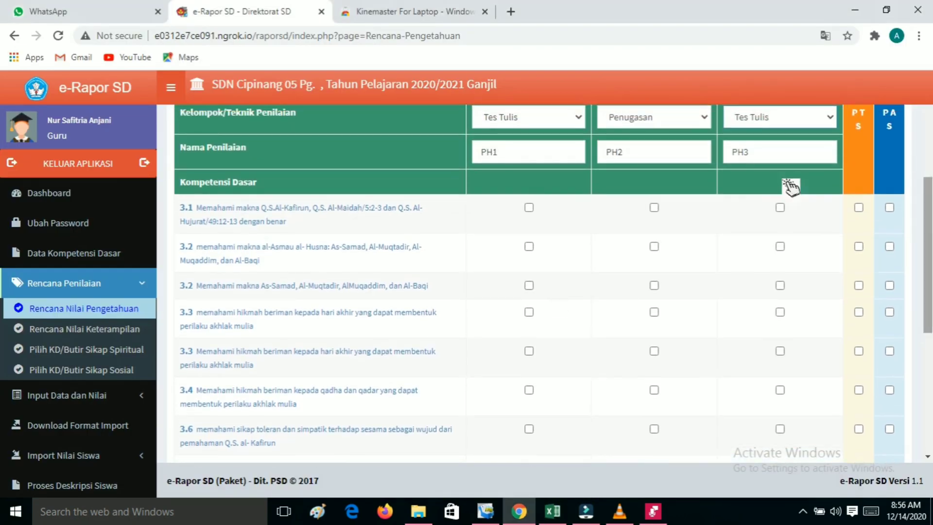
click(537, 215)
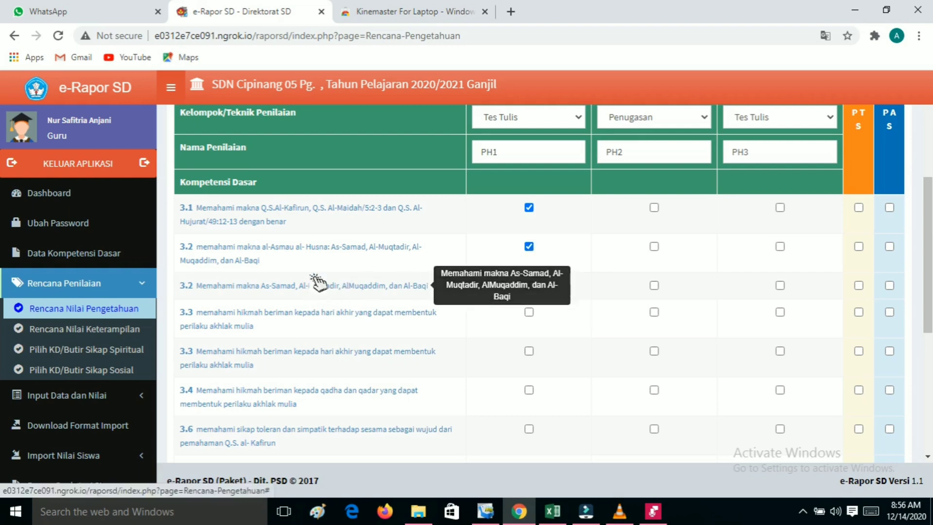
click(326, 255)
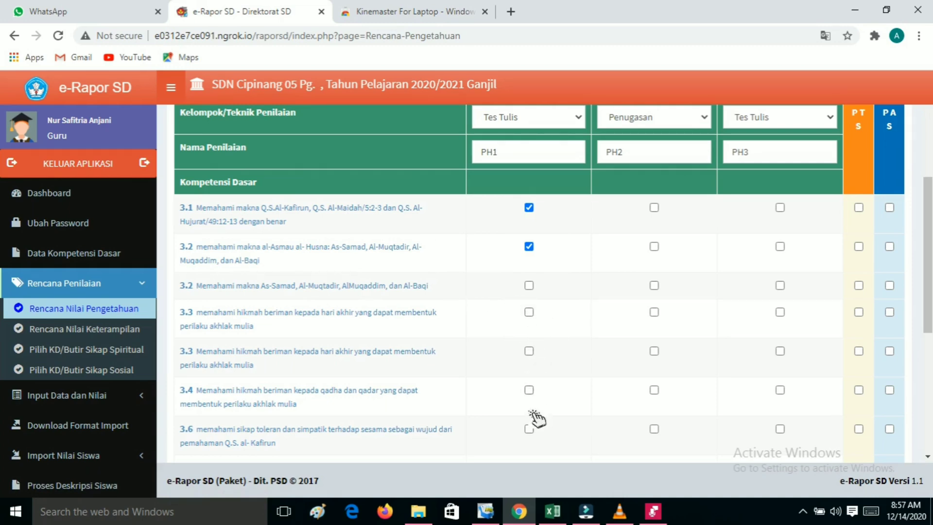
Step: Following the KI-3 list in Excel, assign the first 3.3 entry and 3.12 to PH2, and 3.13 to PH3
click(556, 510)
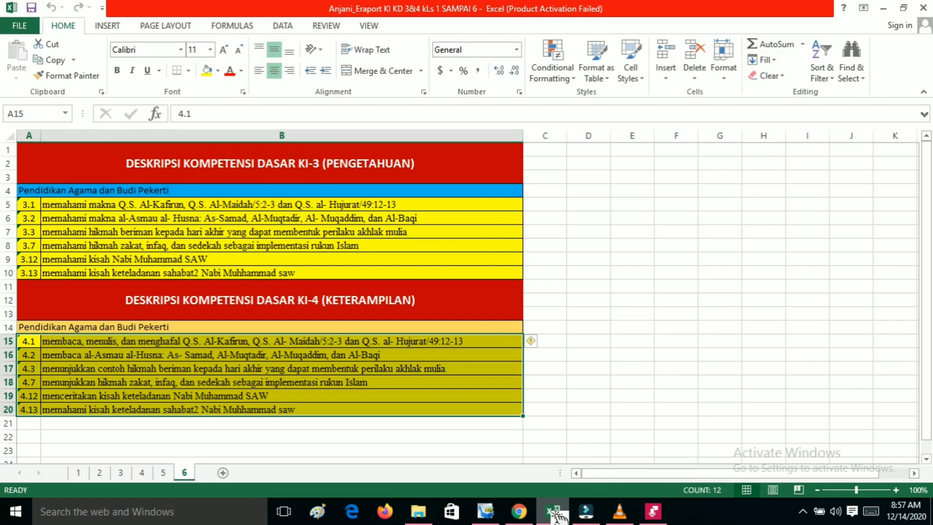
click(555, 511)
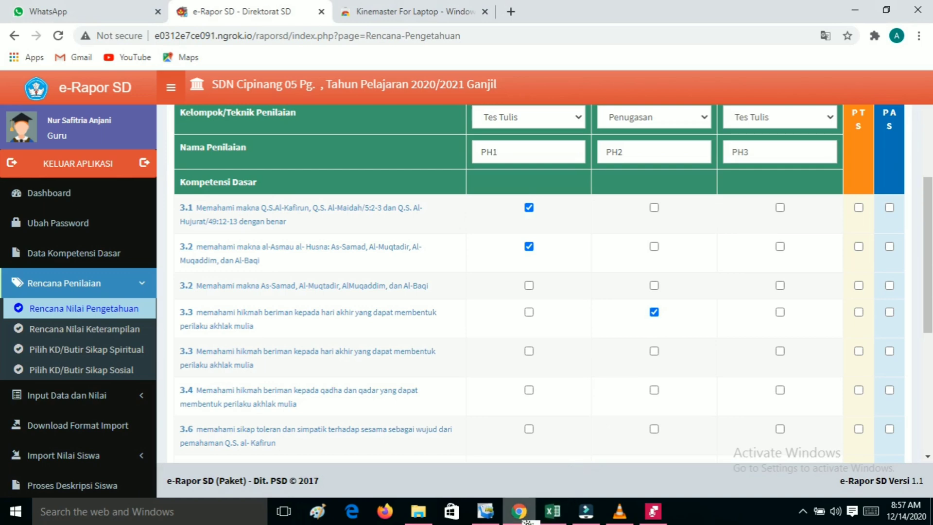
click(551, 517)
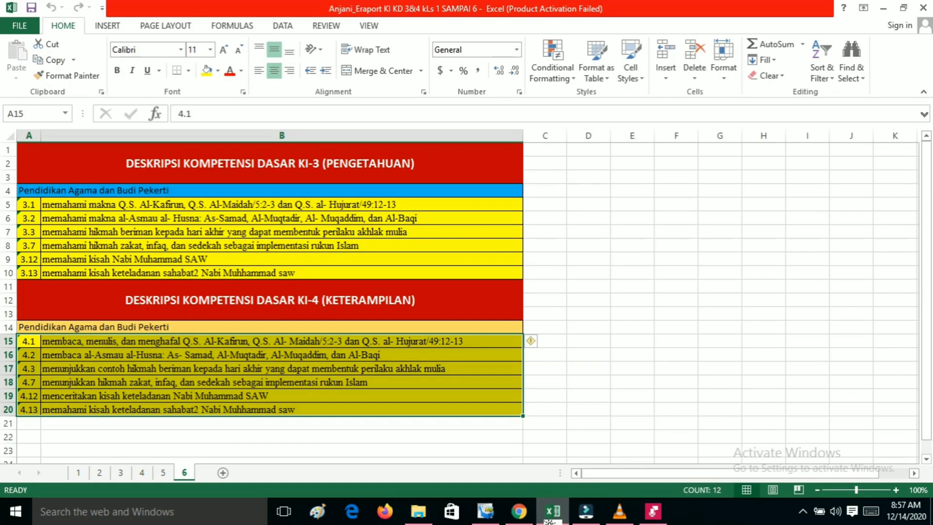
click(528, 519)
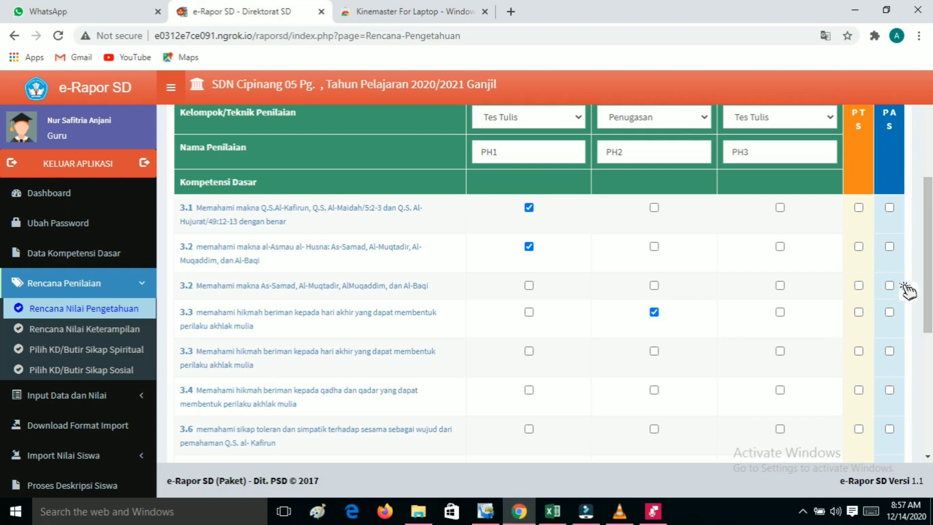
drag(931, 291, 930, 321)
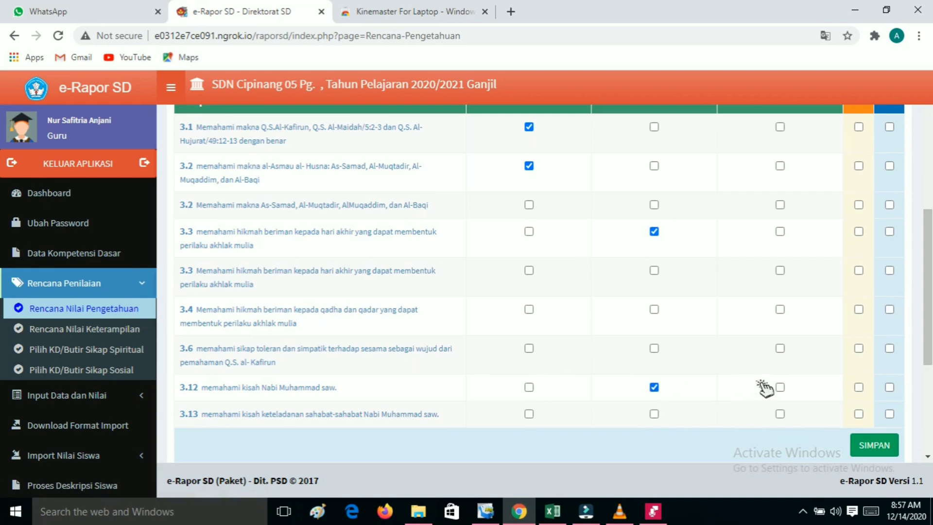
click(781, 415)
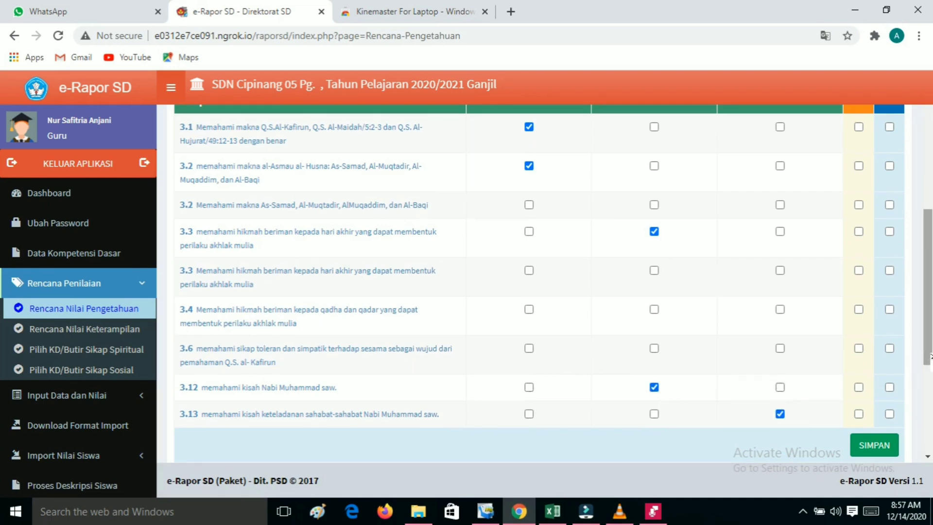
Step: Assign 3.1 and the first 3.2 and 3.3 entries to PTS, and the first 3.3 entry, 3.12 and 3.13 to PAS
drag(930, 357, 930, 296)
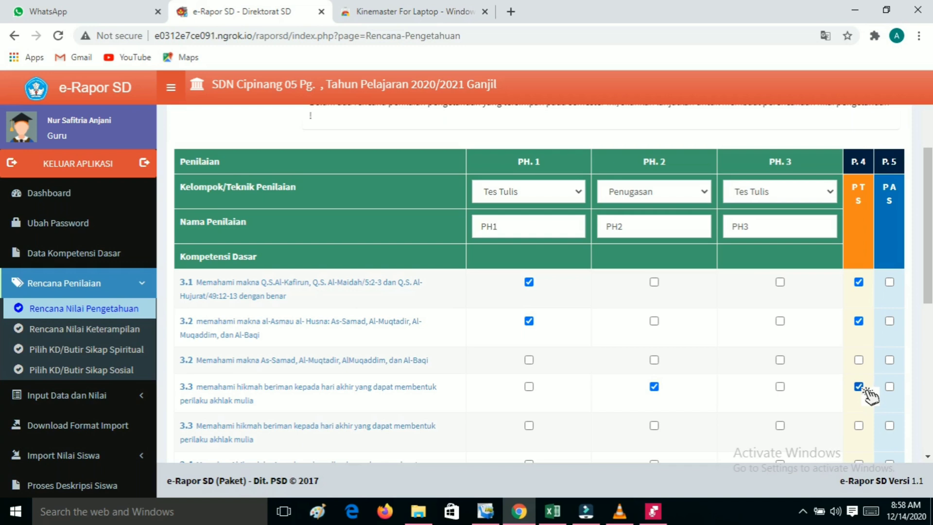
scroll(916, 229, down, 3)
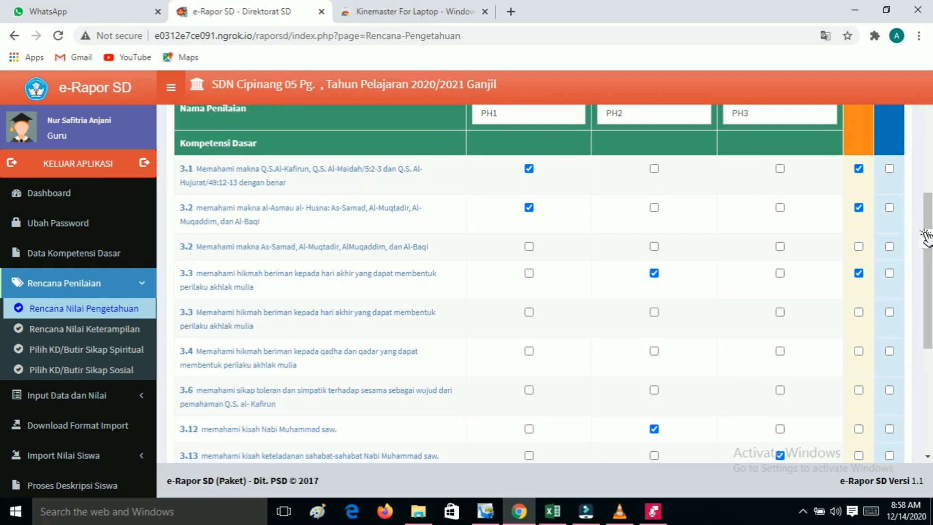
drag(929, 249, 929, 291)
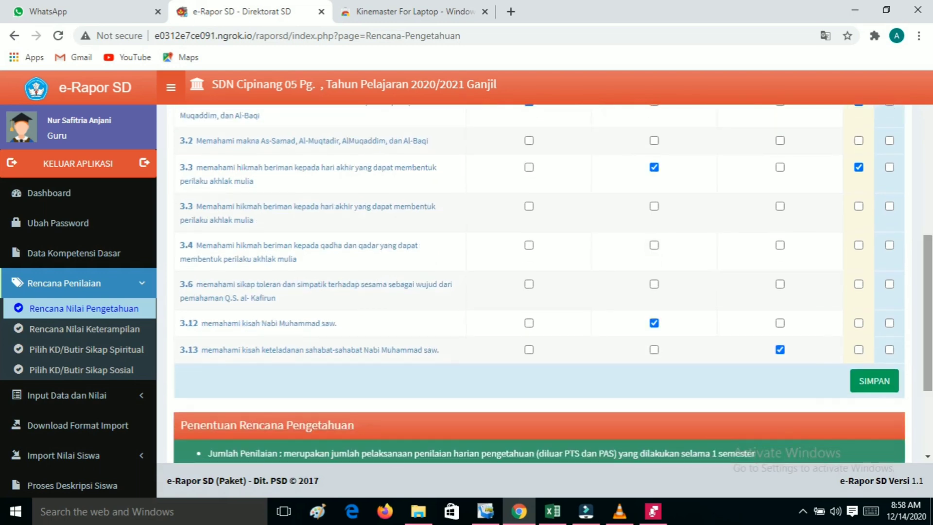
click(889, 349)
click(889, 323)
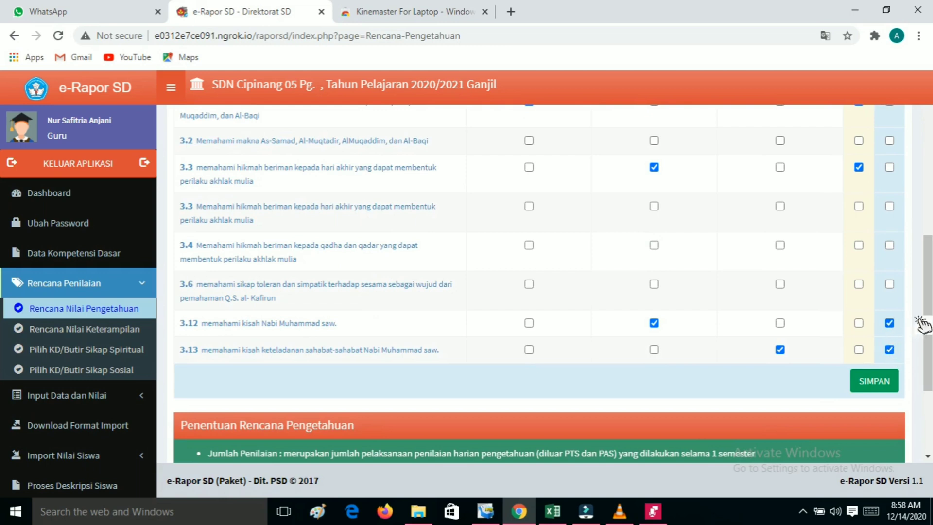
drag(930, 323, 931, 272)
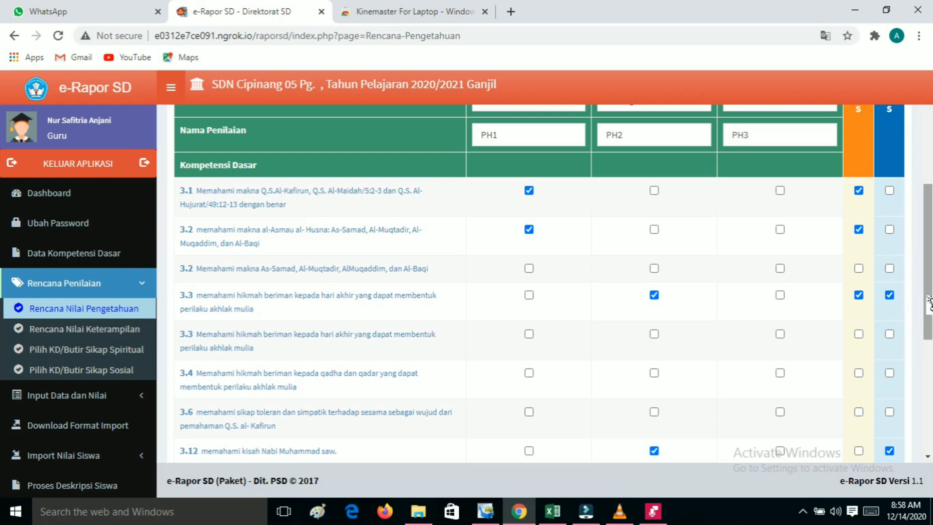
Step: Save the knowledge assessment plan and accept the confirmation messages
drag(929, 307, 931, 403)
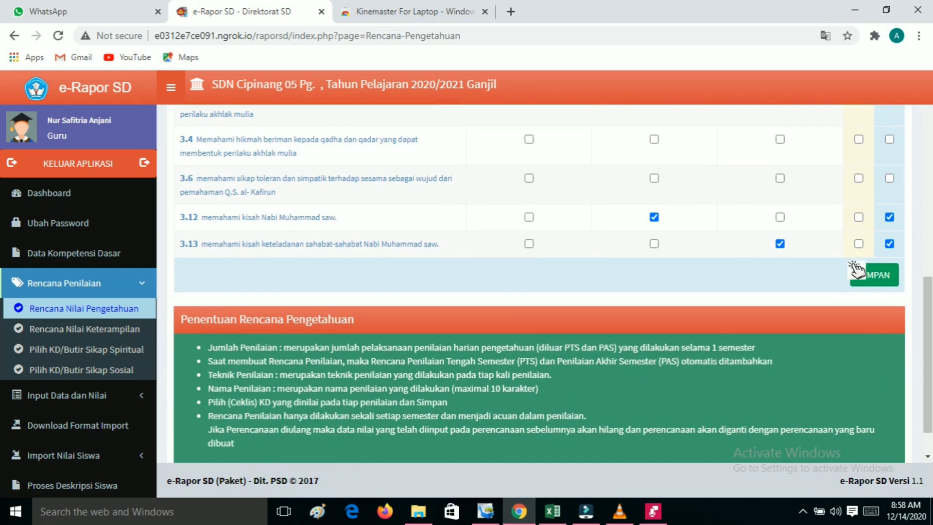
click(879, 278)
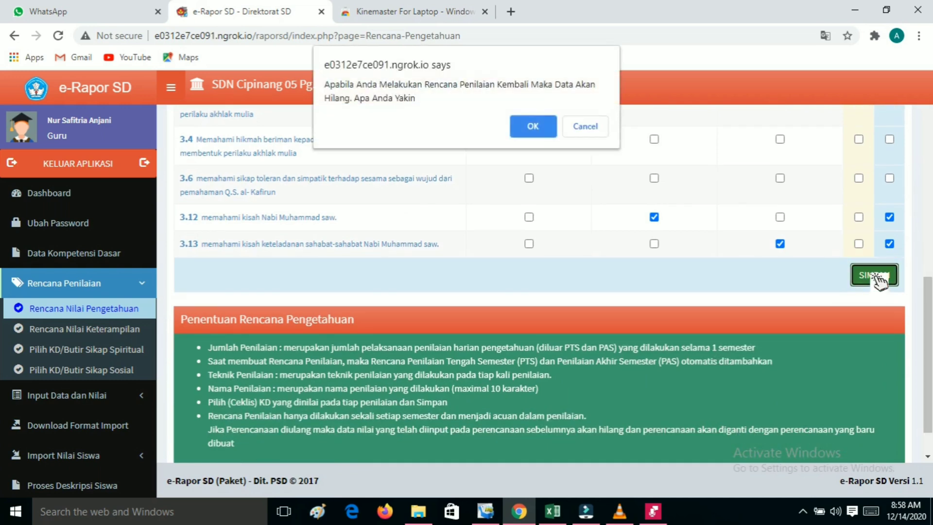
click(534, 128)
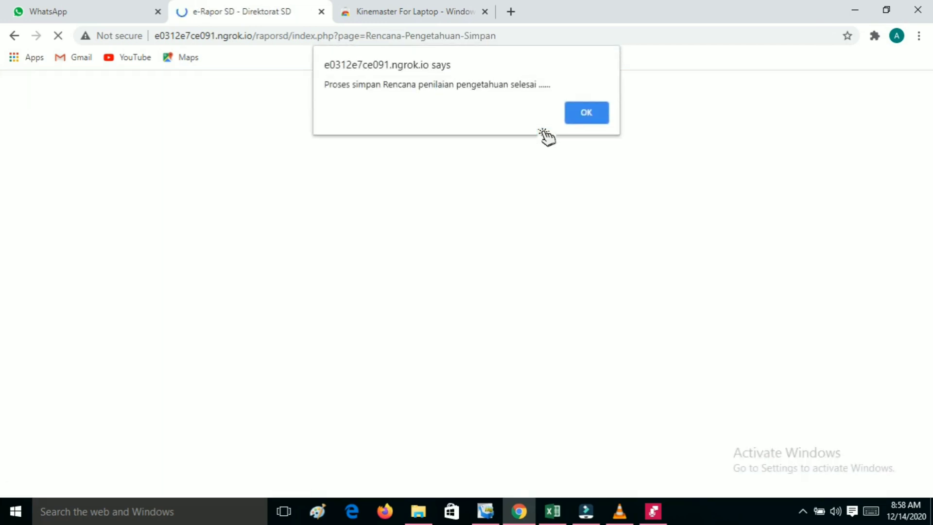
click(585, 126)
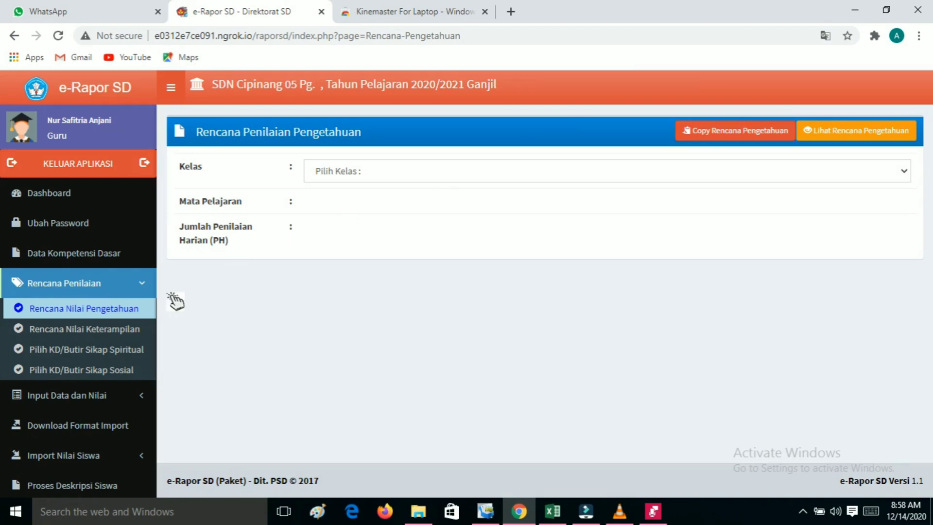
Step: Open the knowledge score entry page and select Kelas 6 A with the subject Pendidikan Agama Islam
click(103, 398)
click(109, 339)
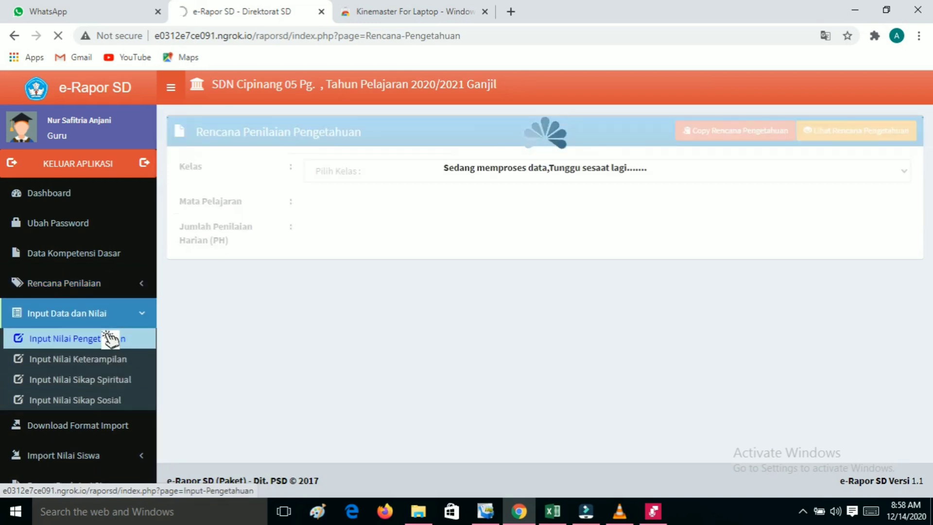
click(336, 181)
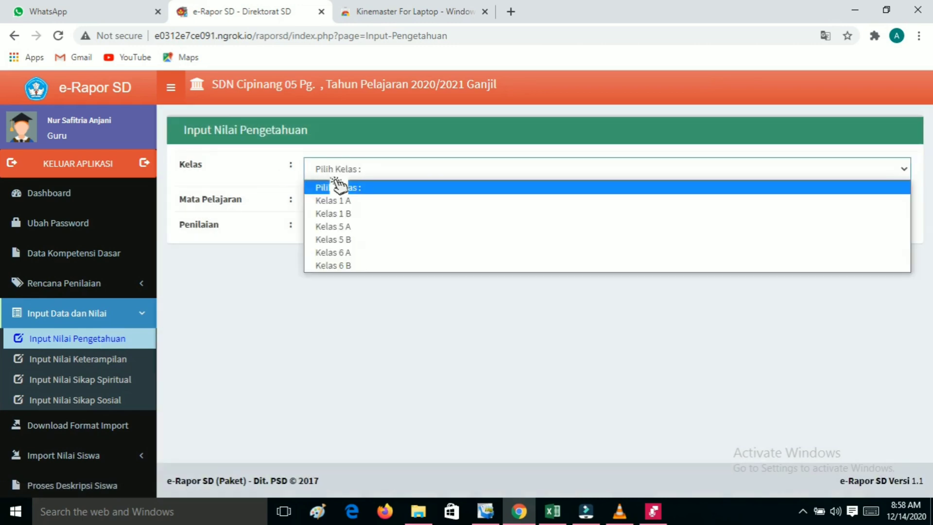
click(342, 253)
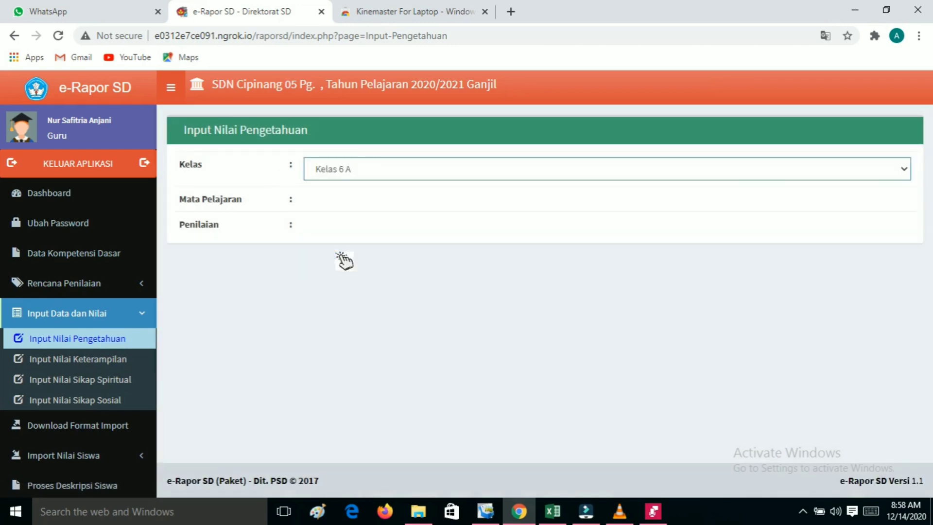
click(346, 209)
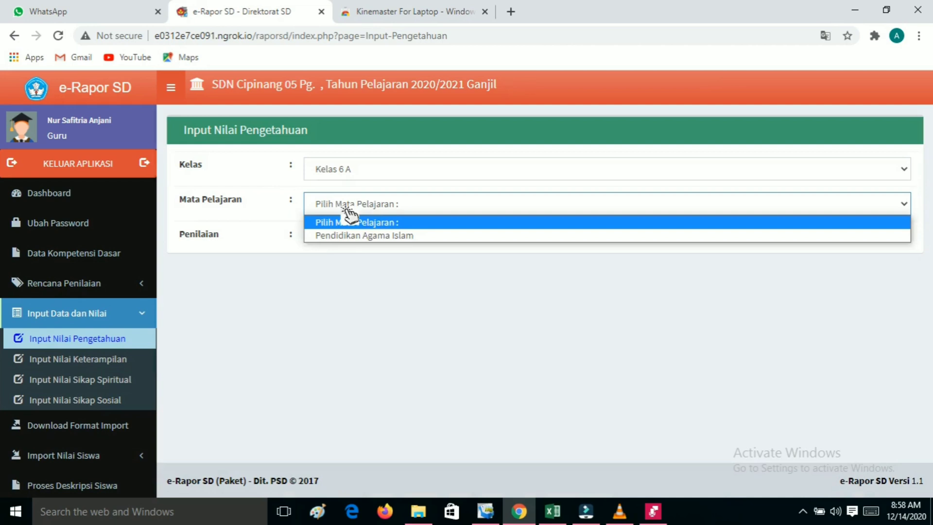
click(348, 241)
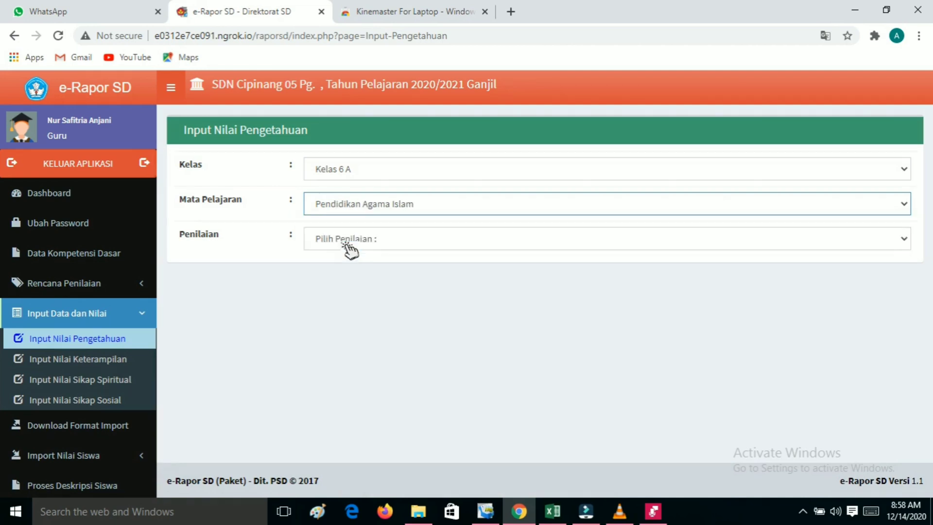
Step: Review the competency columns of the PH2, PAS and PTS assessments in turn
click(349, 248)
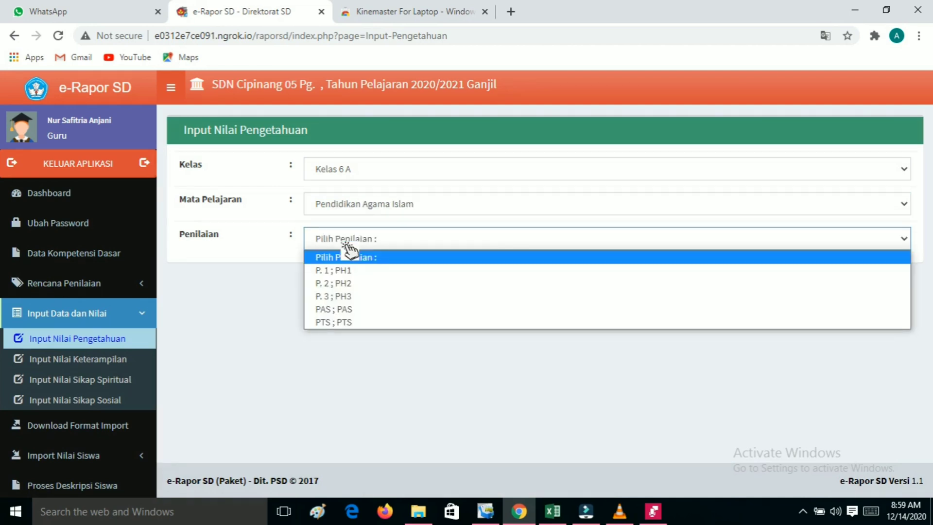
click(347, 283)
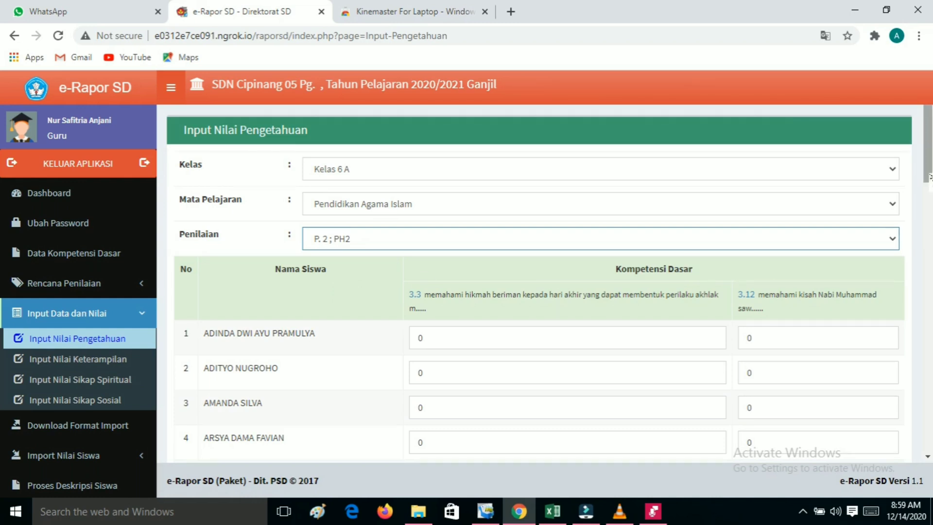
drag(930, 178, 930, 199)
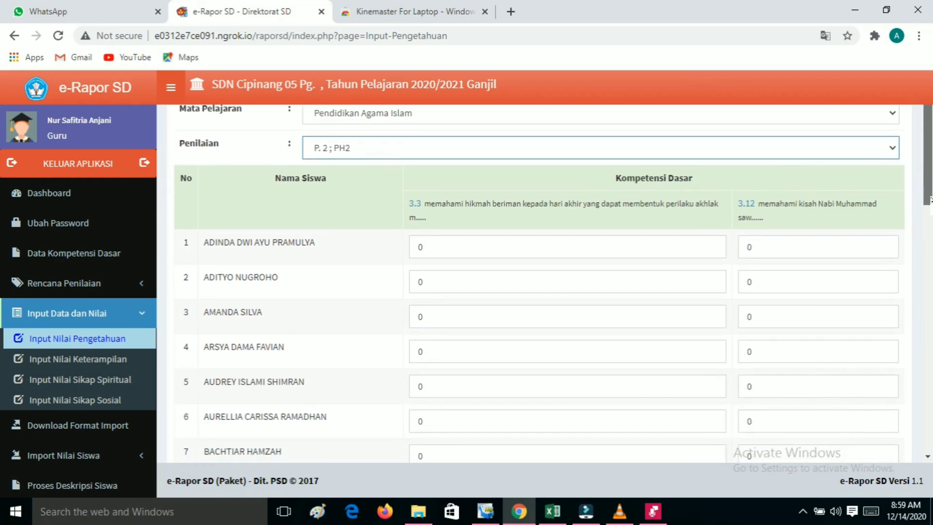
click(573, 154)
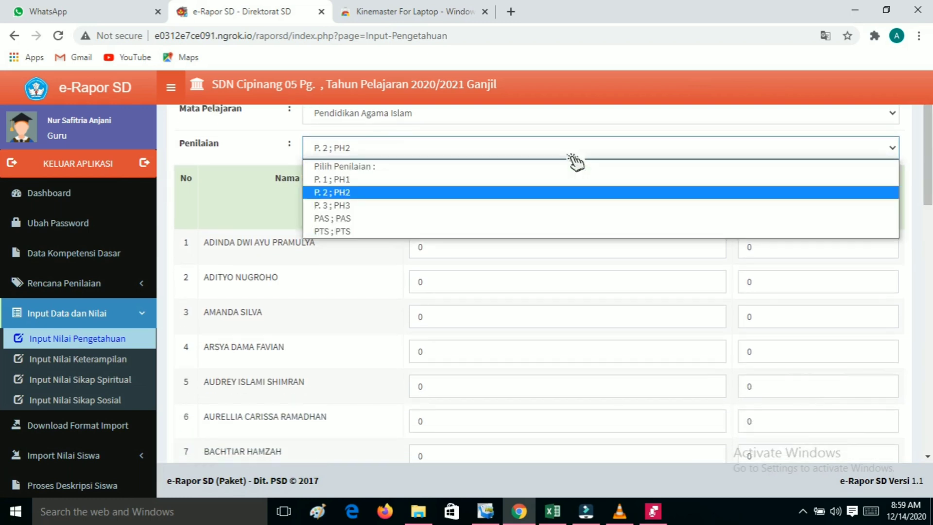
click(513, 226)
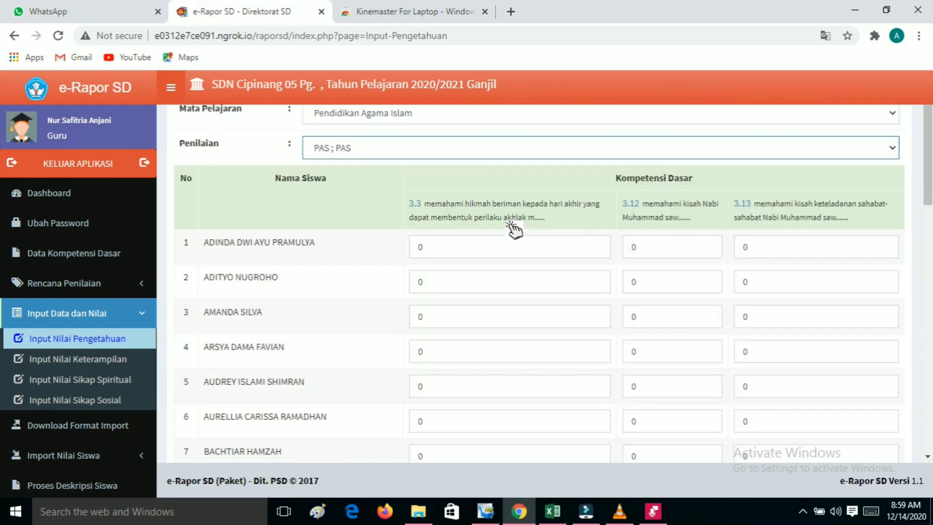
click(473, 159)
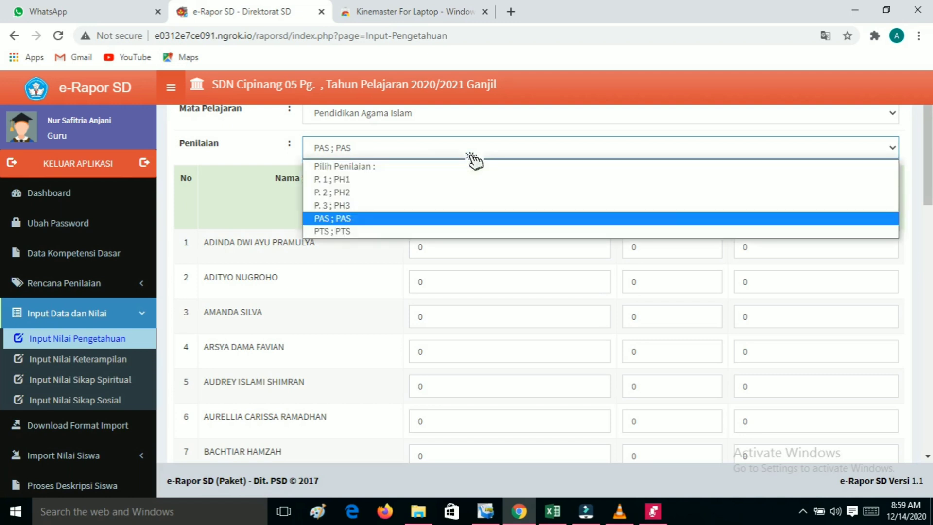
click(443, 240)
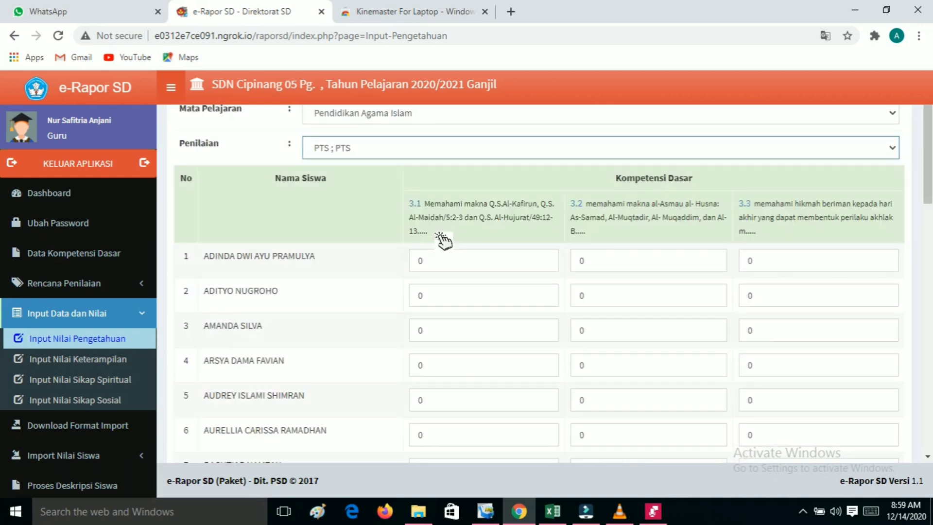
Step: Choose the PH1 assessment and enter student 1's scores: 80 for competency 3.1 and 90 for 3.2
click(410, 151)
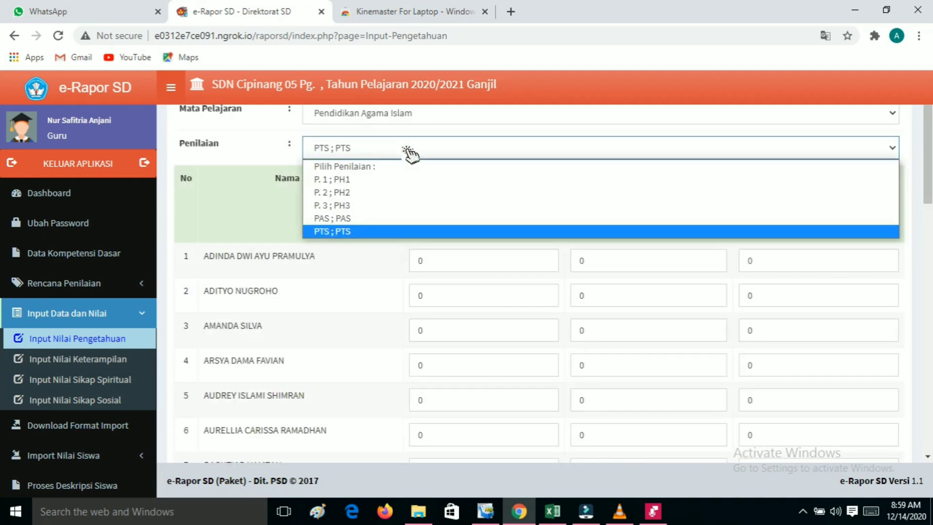
click(401, 181)
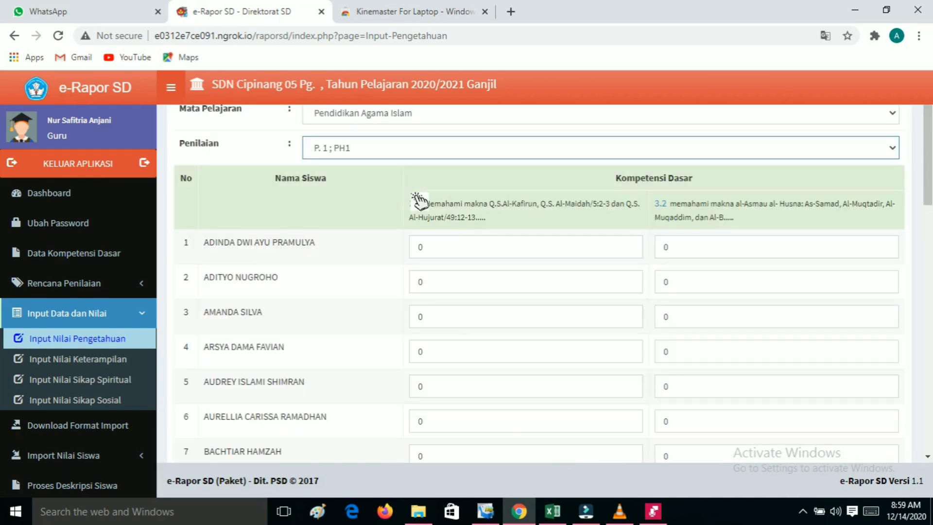
click(443, 260)
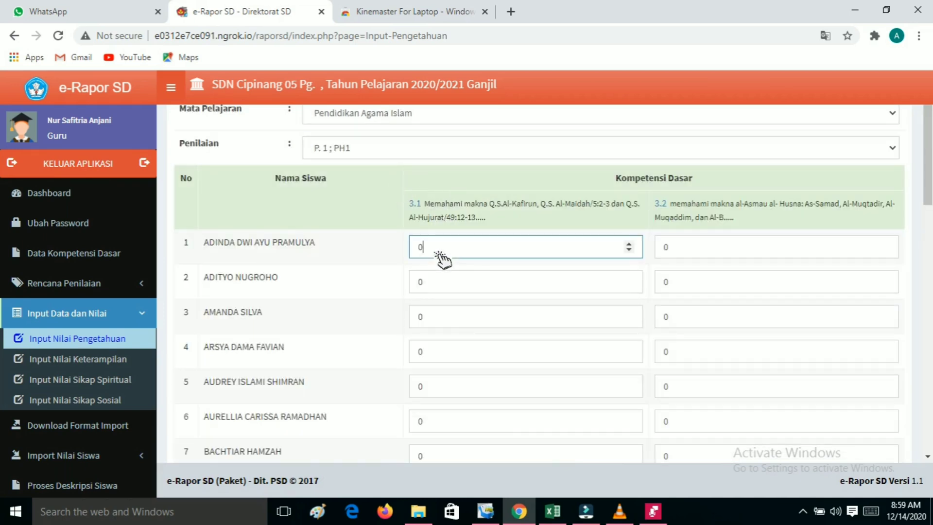
key(BackSpace)
text(80)
key(Tab)
text(90)
key(Tab)
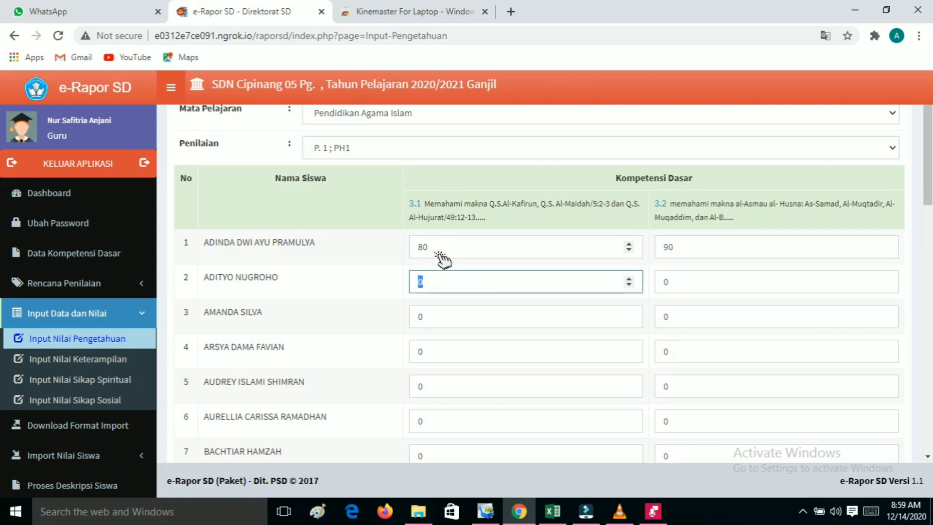
Step: Enter PH1 scores for 3.1 and 3.2: 80 and 95 for student 2, 80 and 85 for student 3
text(80)
key(Tab)
text(95)
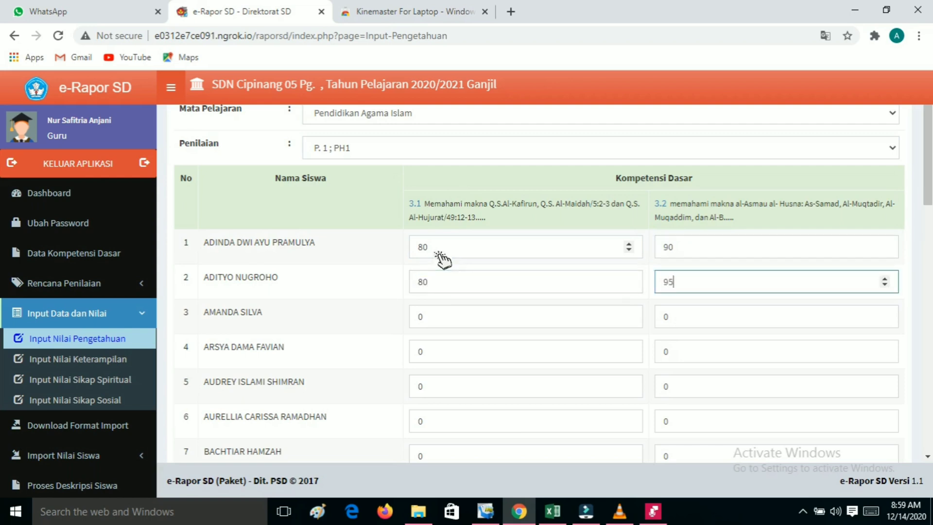
key(Tab)
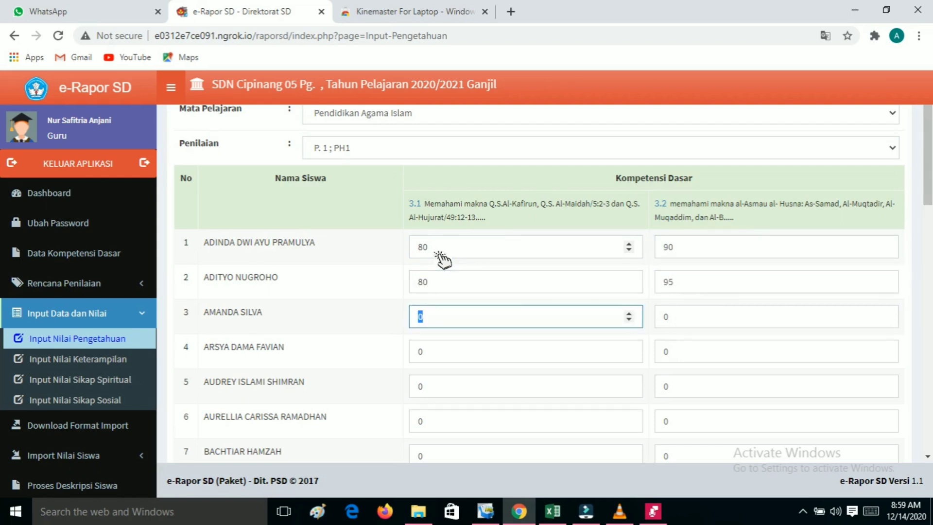
text(80)
key(Tab)
text(85)
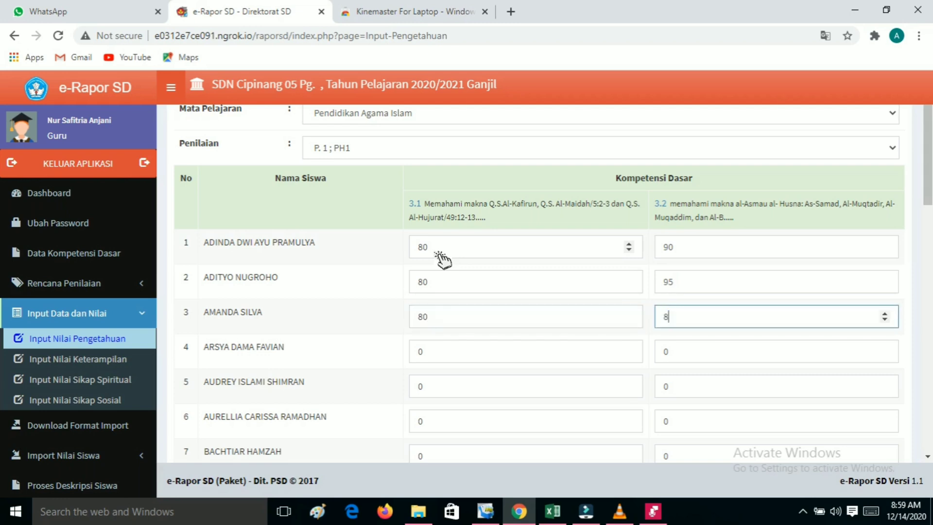
key(Tab)
Step: Enter PH1 scores for 3.1 and 3.2: 85 and 85 for student 4, 87 and 87 for student 5
text(85)
key(Tab)
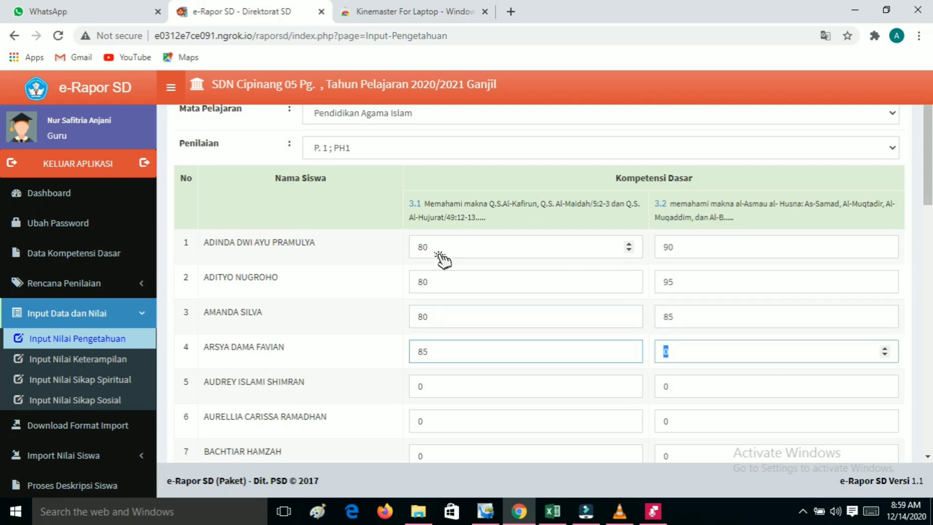
text(85)
key(Tab)
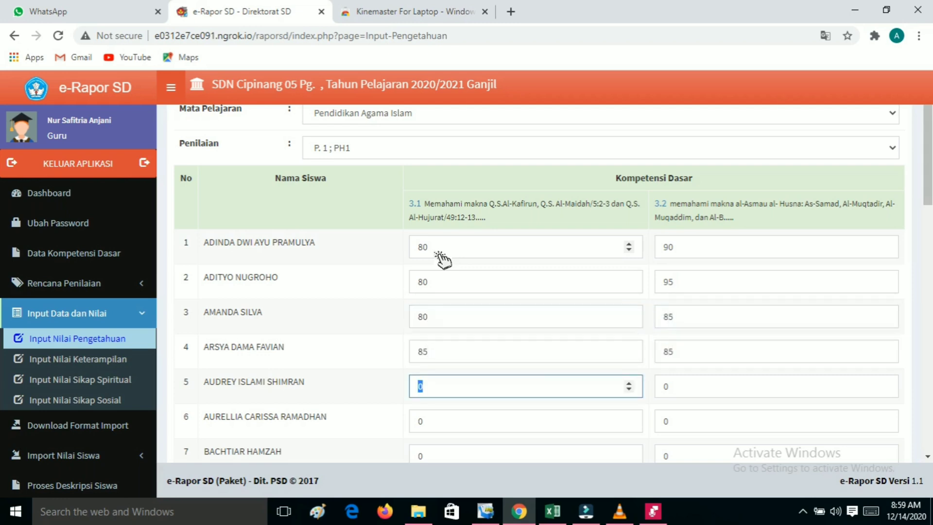
text(87)
key(Tab)
text(87)
key(Tab)
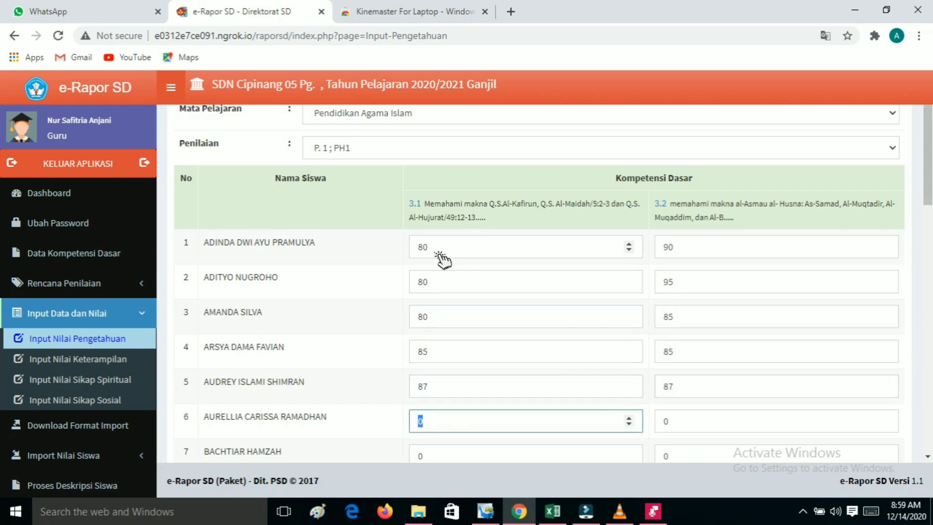
Step: Enter PH1 scores for 3.1 and 3.2: 88 and 87 for student 6, 86 and 85 for student 7
text(88)
key(Tab)
text(87)
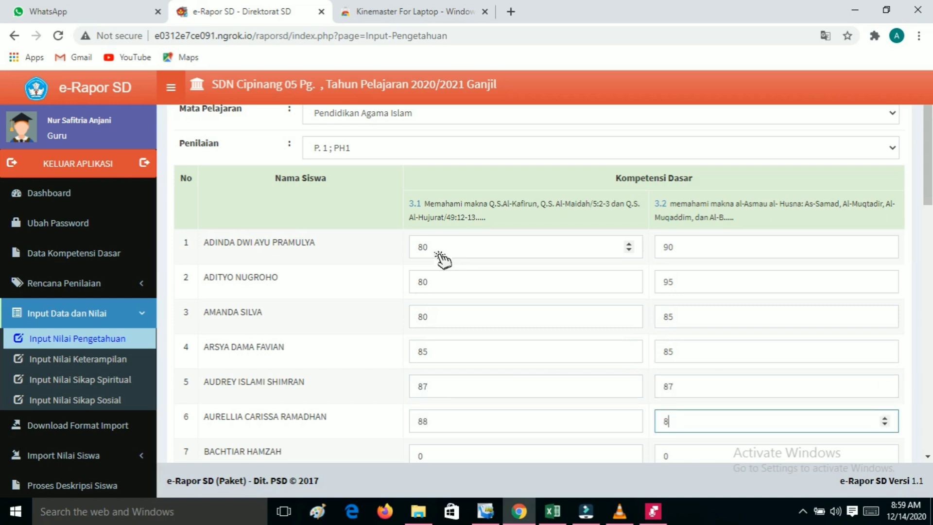
key(Tab)
text(86)
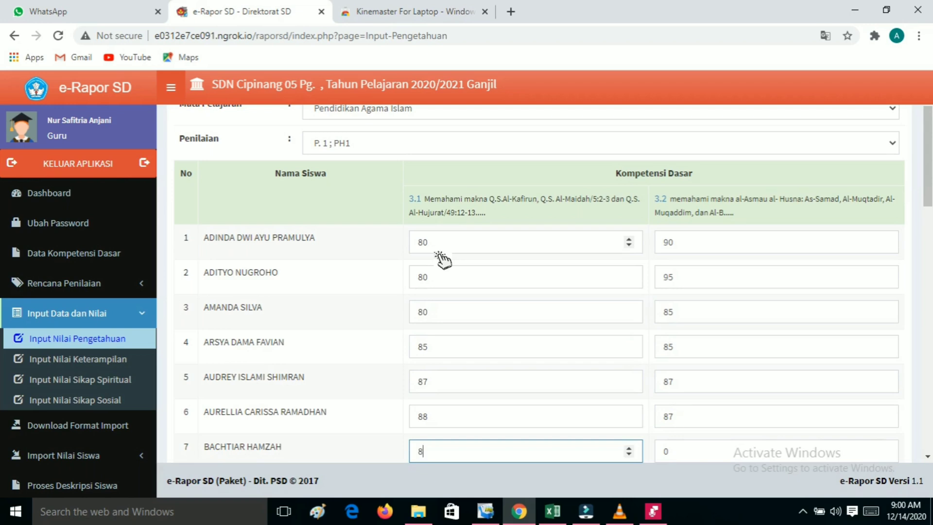
key(Tab)
text(85)
key(Tab)
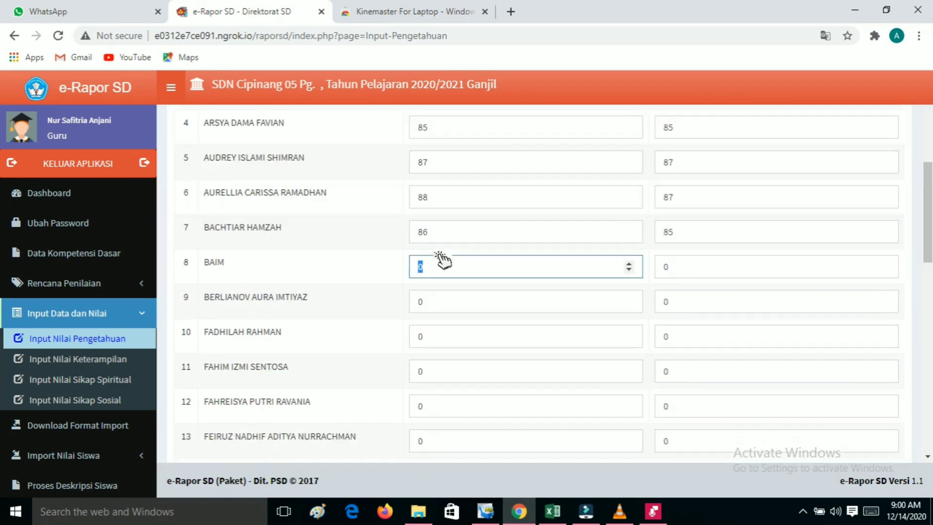
Step: Enter PH1 scores of 85 for 3.1 and 86 for 3.2 for both students 8 and 9
text(85)
key(Tab)
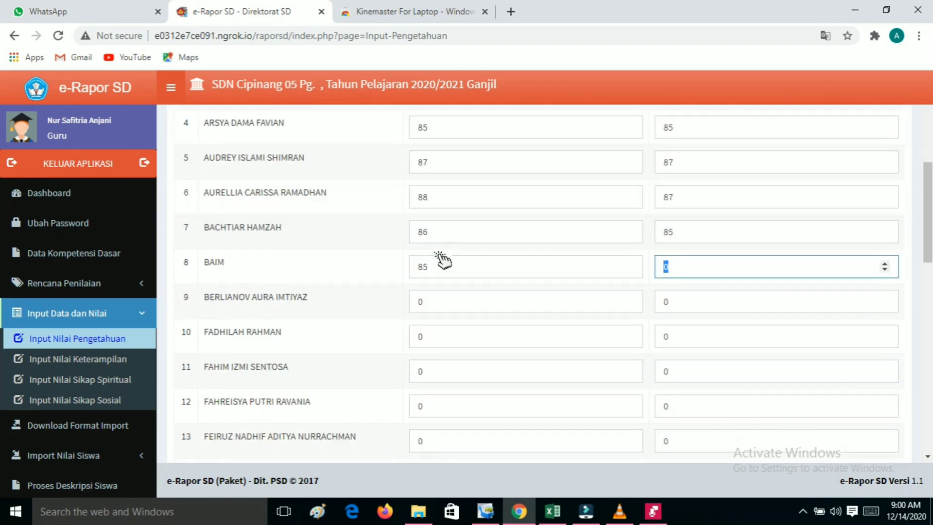
text(86)
key(Tab)
text(8)
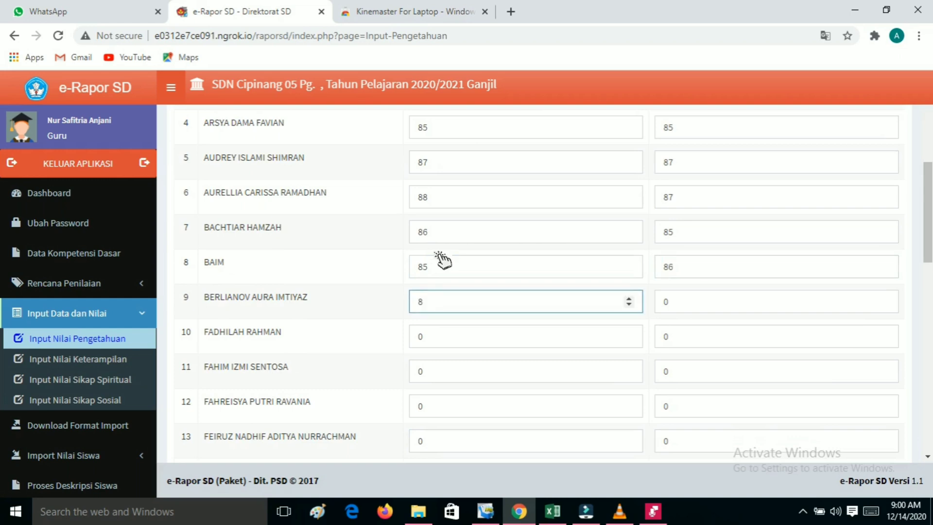
text(5)
key(Tab)
text(86)
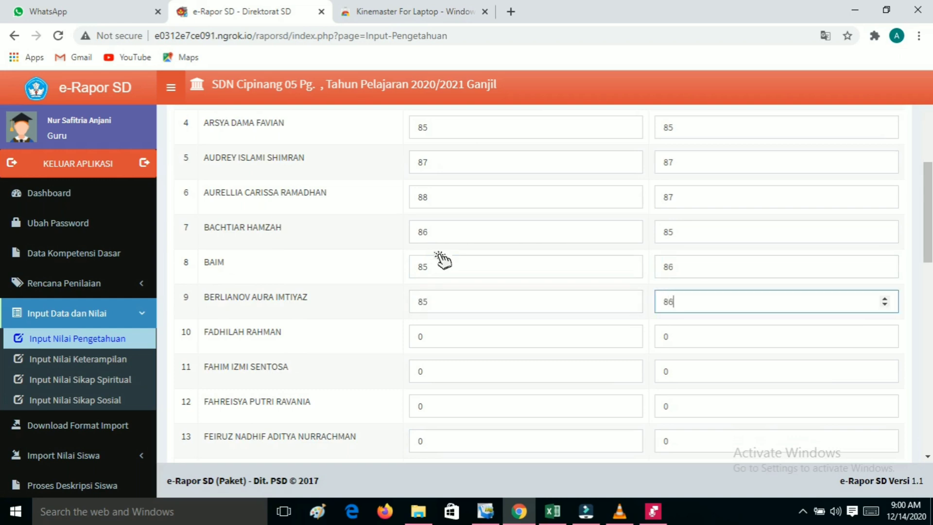
key(Tab)
Step: Enter PH1 scores for 3.1 and 3.2: 86 and 86 for student 10, 87 and 87 for student 11
text(86)
key(Tab)
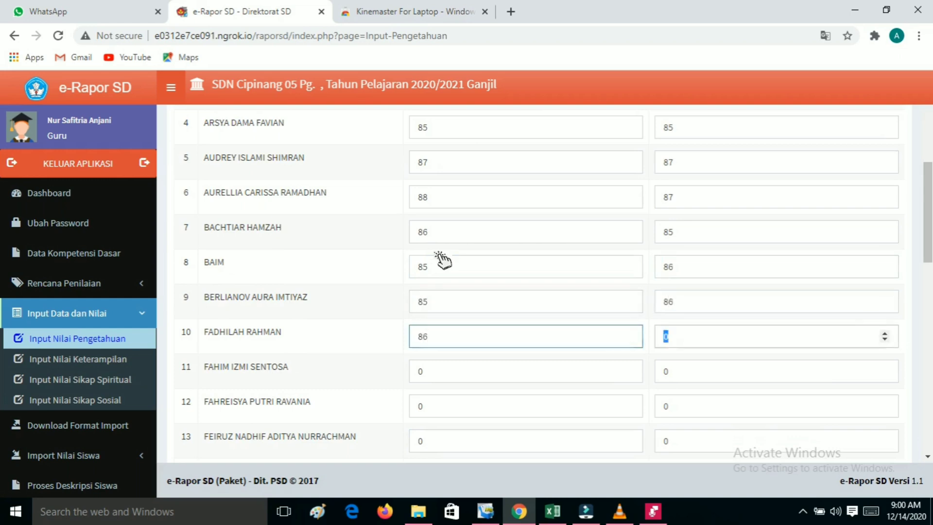
text(86)
key(Tab)
text(8)
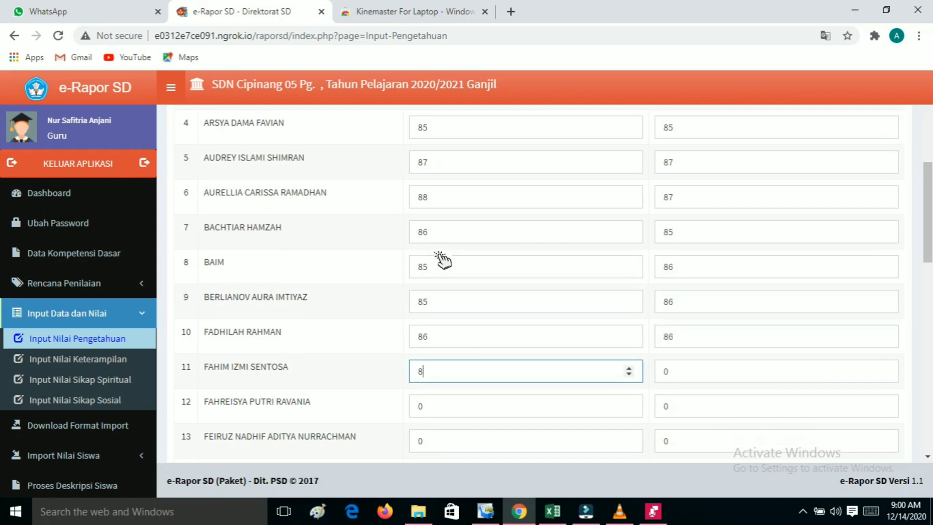
text(7)
key(Tab)
text(87)
key(Tab)
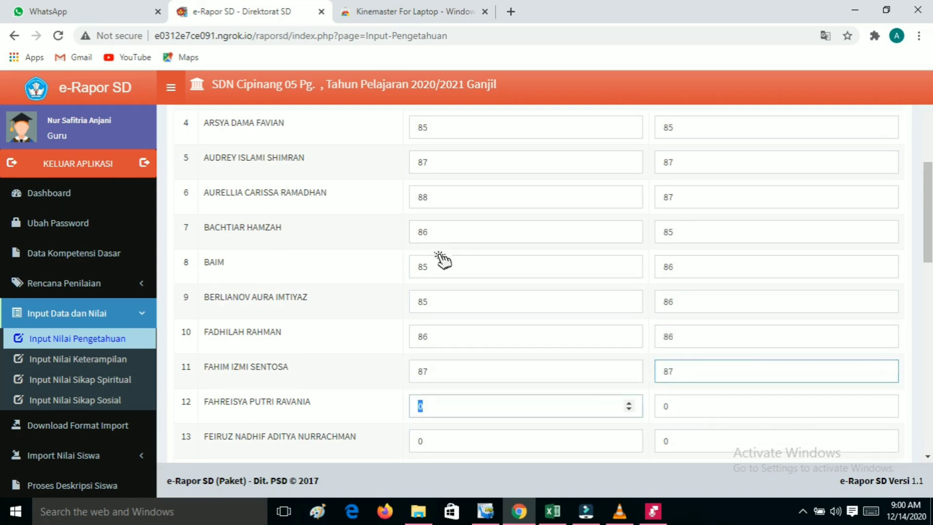
Step: Enter a PH1 score of 84 for both 3.1 and 3.2 for students 12 and 13
text(84)
key(Tab)
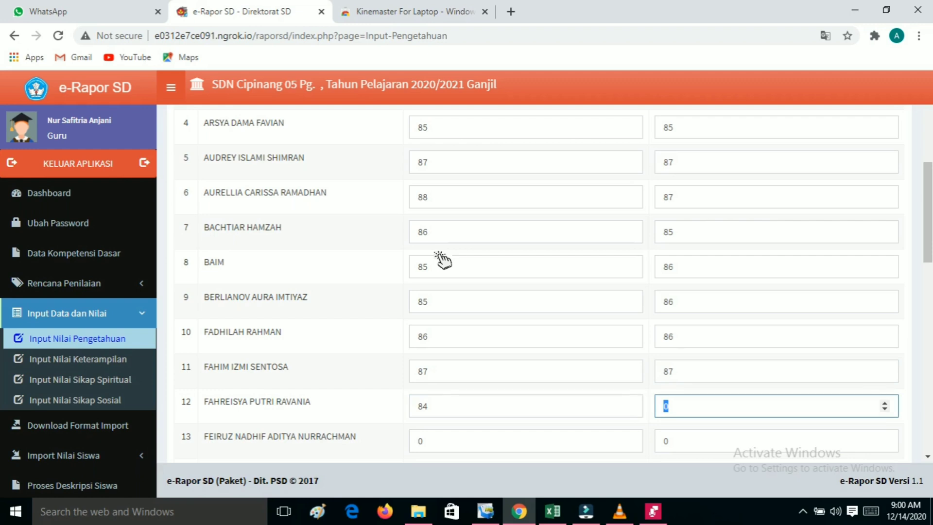
text(84)
key(Tab)
text(84)
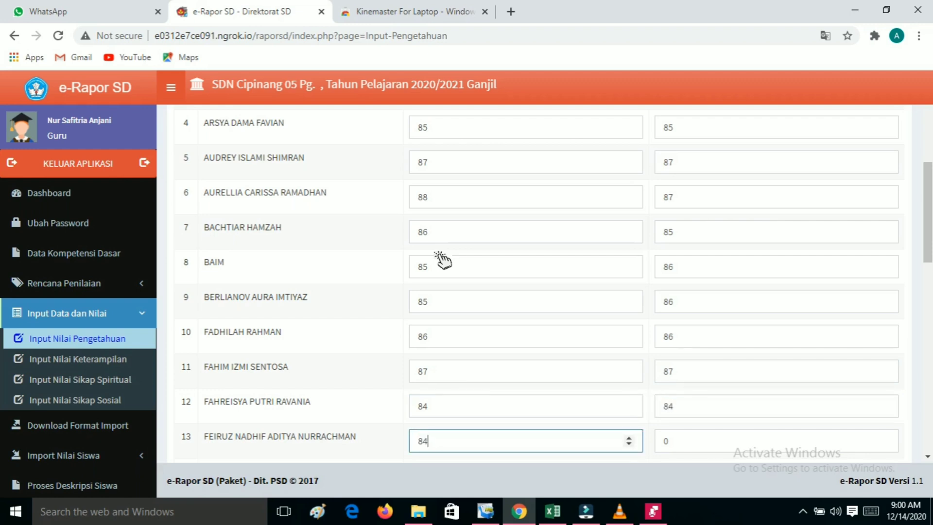
key(Tab)
text(84)
key(Tab)
Step: Enter student 14's PH1 scores as 84 for both competencies 3.1 and 3.2
text(8)
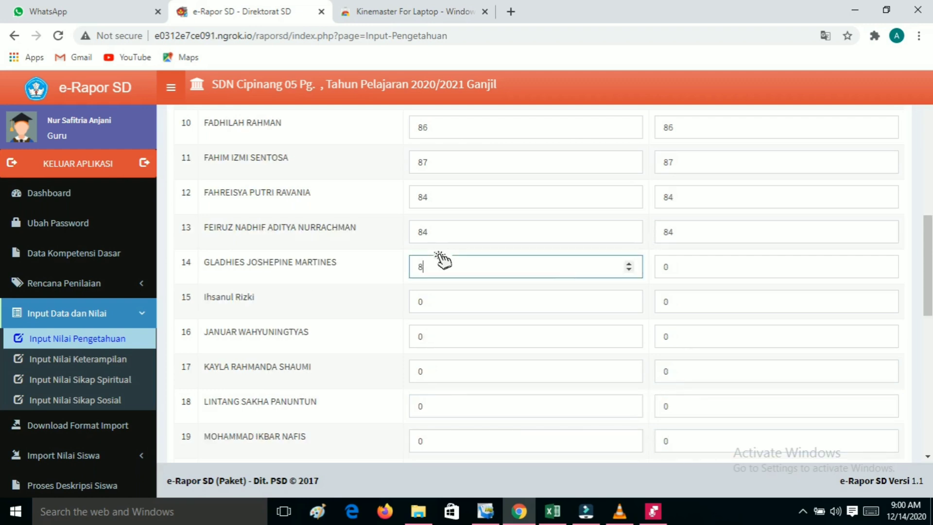
key(Tab)
text(8)
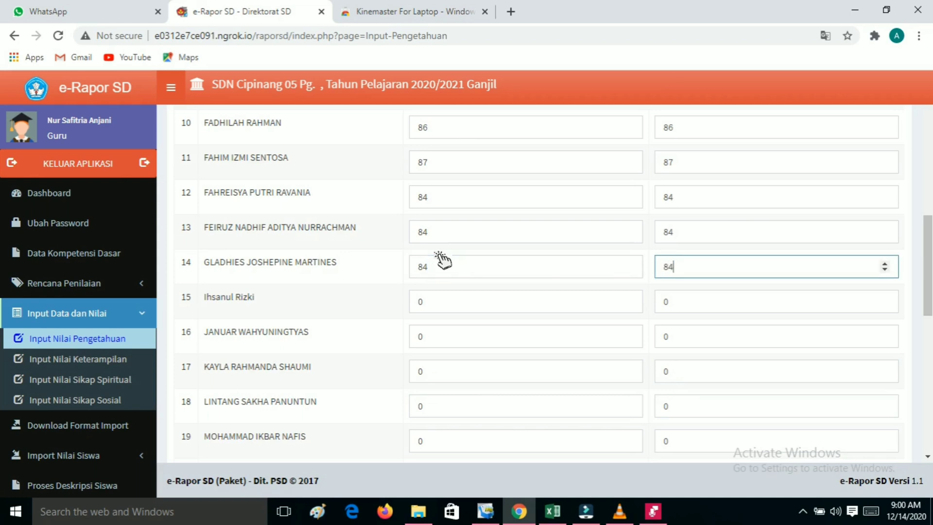
Step: Enter a PH1 score of 84 for both 3.1 and 3.2 for students 15 and 16
key(Tab)
text(8)
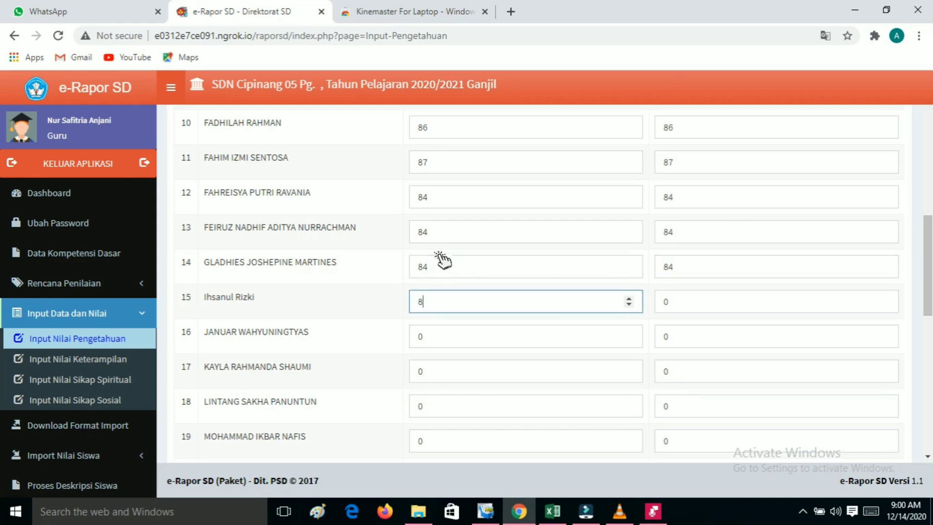
key(Tab)
text(84)
key(Tab)
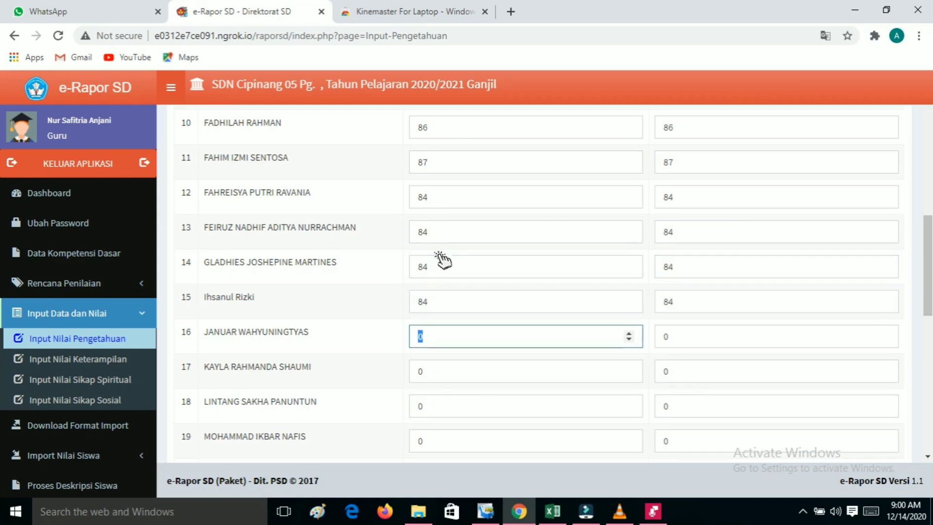
text(84)
key(Tab)
text(8)
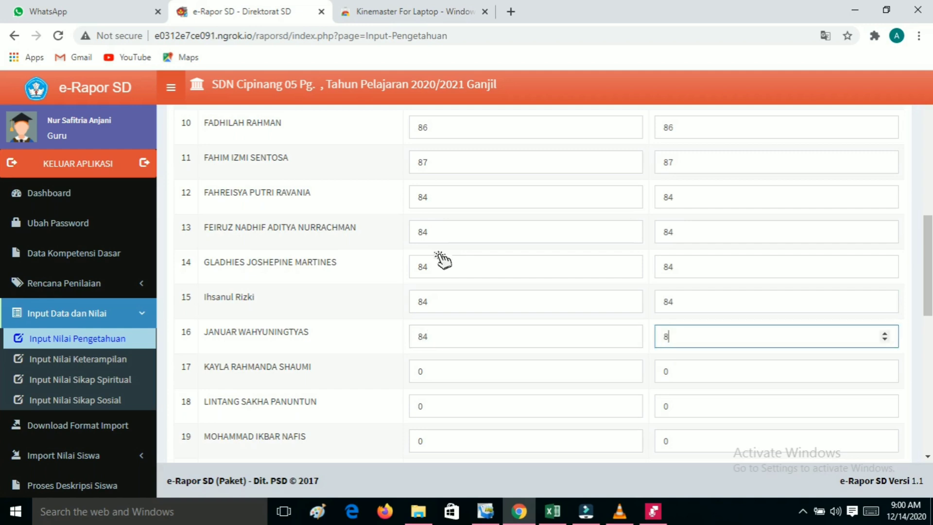
Step: Enter a PH1 score of 84 for both 3.1 and 3.2 for students 17 and 18
key(Tab)
text(8)
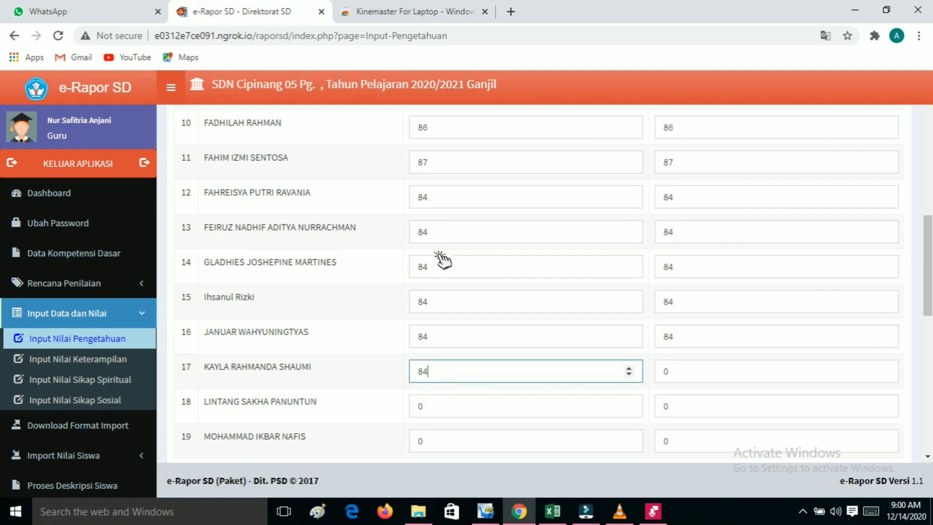
key(Tab)
text(84)
key(Tab)
text(8)
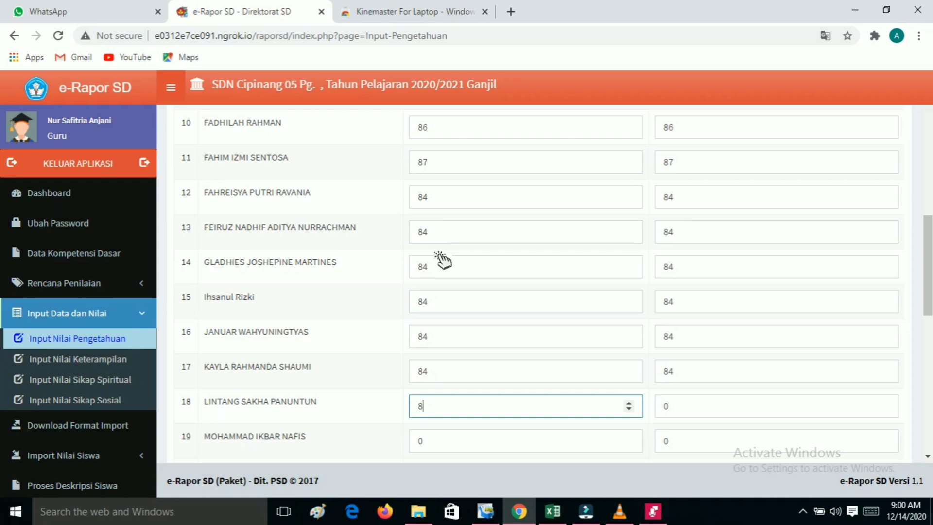
key(Tab)
text(84)
key(Tab)
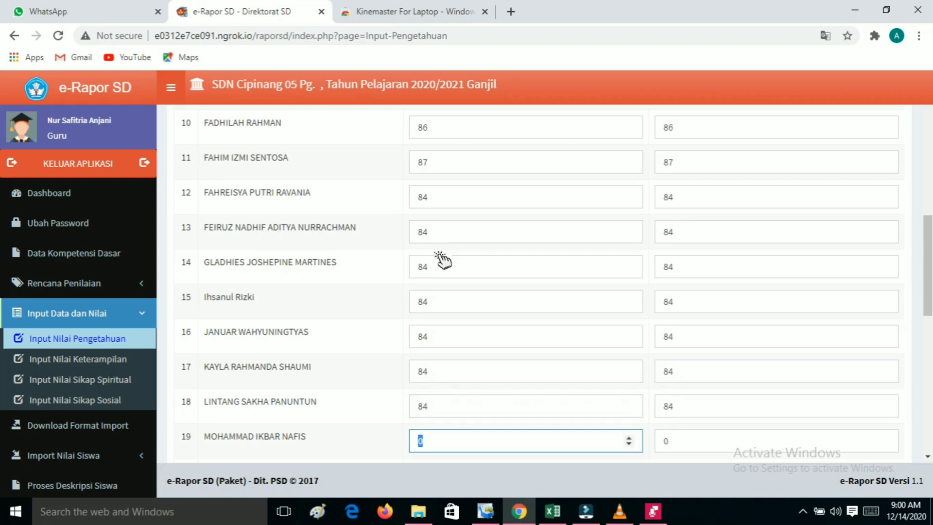
Step: Enter a PH1 score of 80 for both 3.1 and 3.2 for students 19 and 20
text(80)
key(Tab)
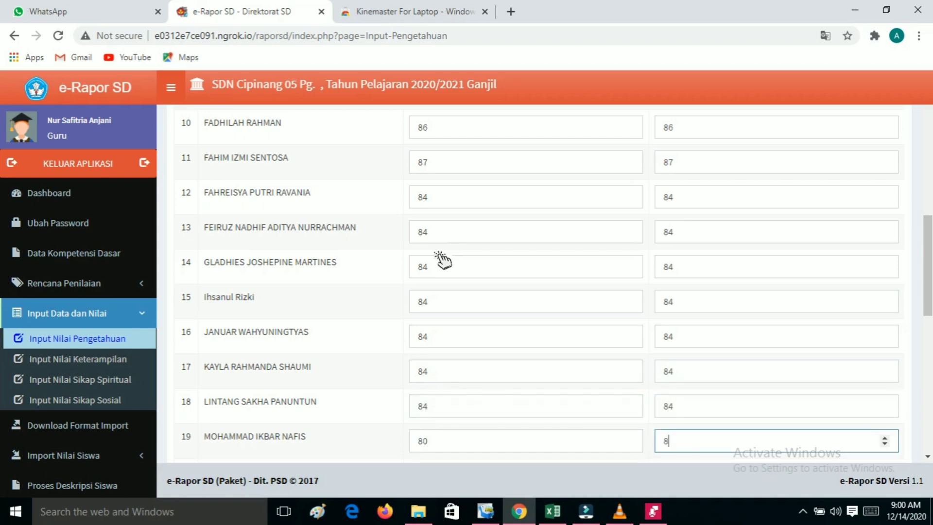
text(80)
key(Tab)
text(800)
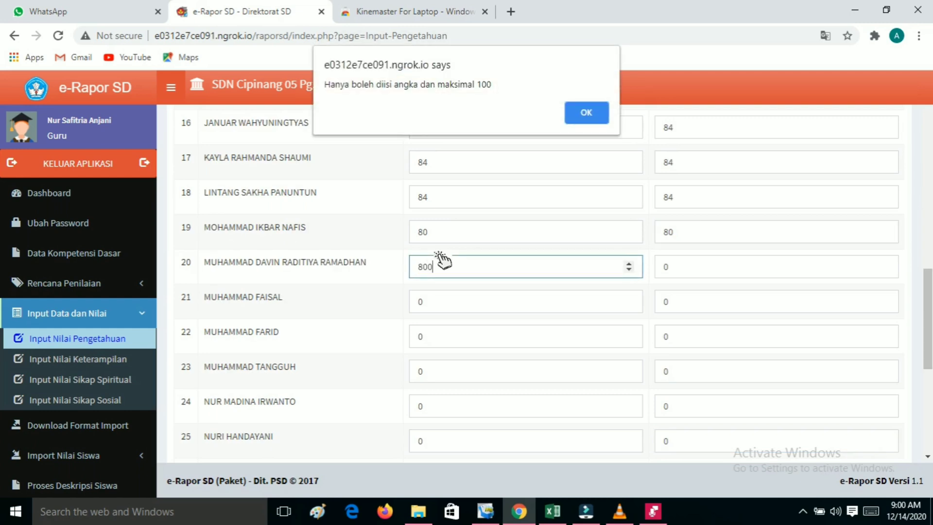
click(589, 114)
text(80)
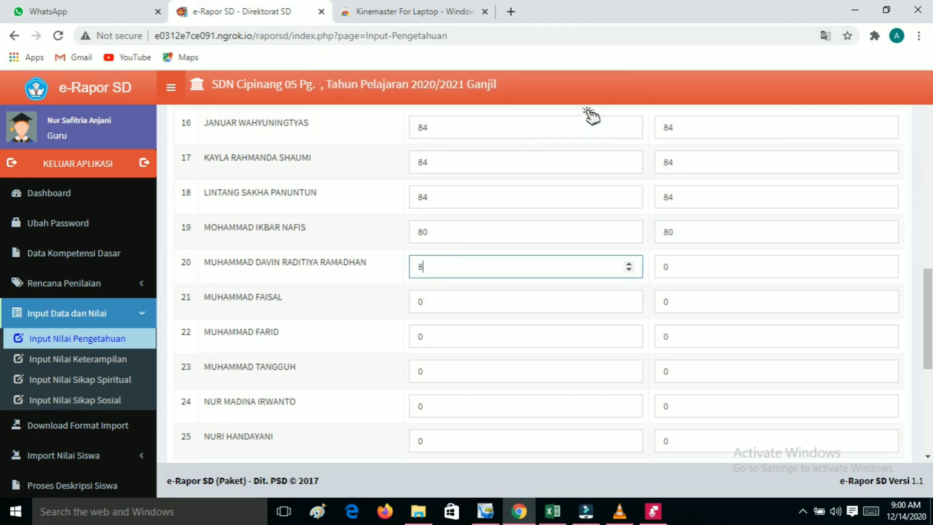
key(Tab)
text(80)
key(Tab)
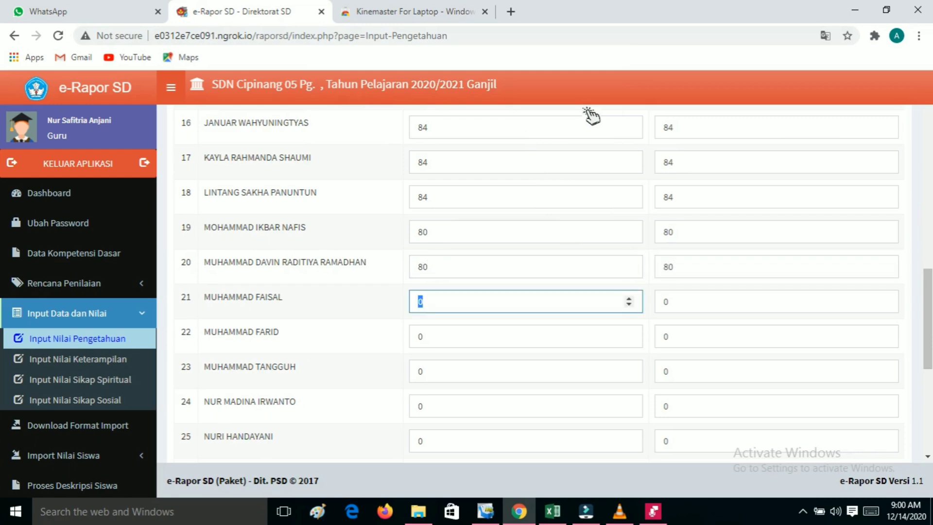
Step: Enter a PH1 score of 80 for both 3.1 and 3.2 for students 21 and 22
text(80)
key(Tab)
text(80)
key(Tab)
text(80)
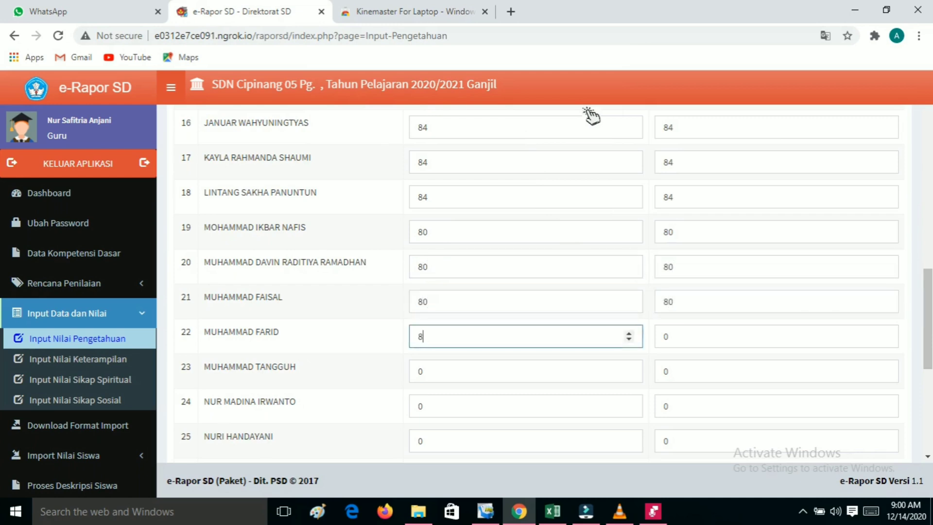
key(Tab)
text(80)
key(Tab)
Step: Enter a PH1 score of 80 for both 3.1 and 3.2 for students 23 and 24
text(80)
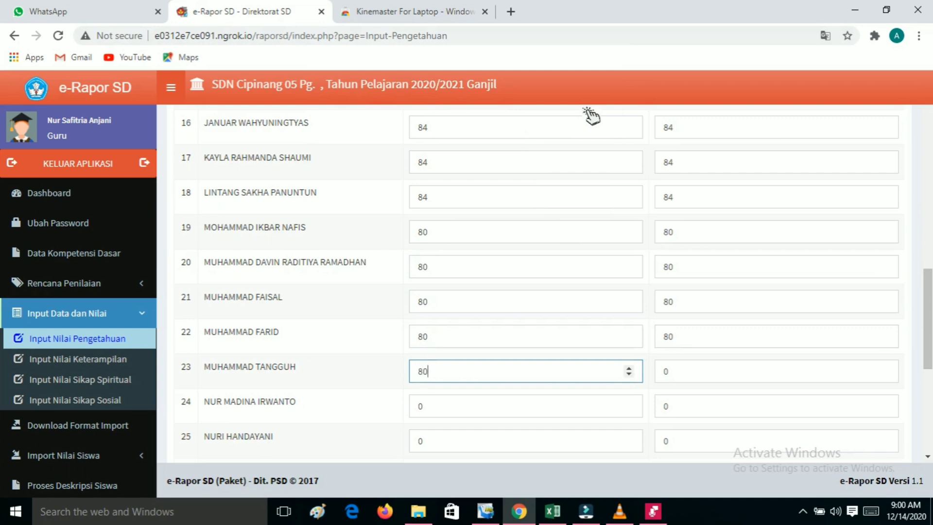
key(Tab)
text(80)
key(Tab)
text(80)
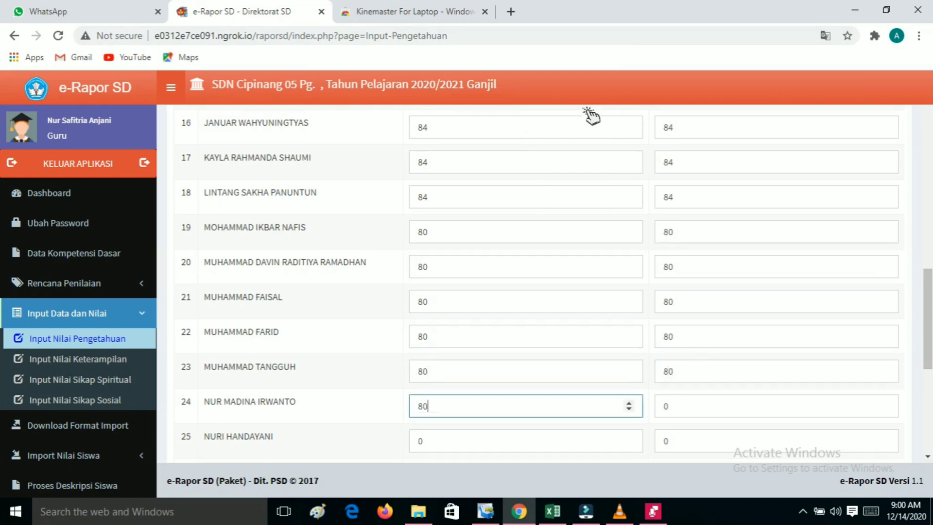
key(Tab)
text(80)
key(Tab)
Step: Enter a PH1 score of 80 for both 3.1 and 3.2 for students 25 and 26
text(80)
key(Tab)
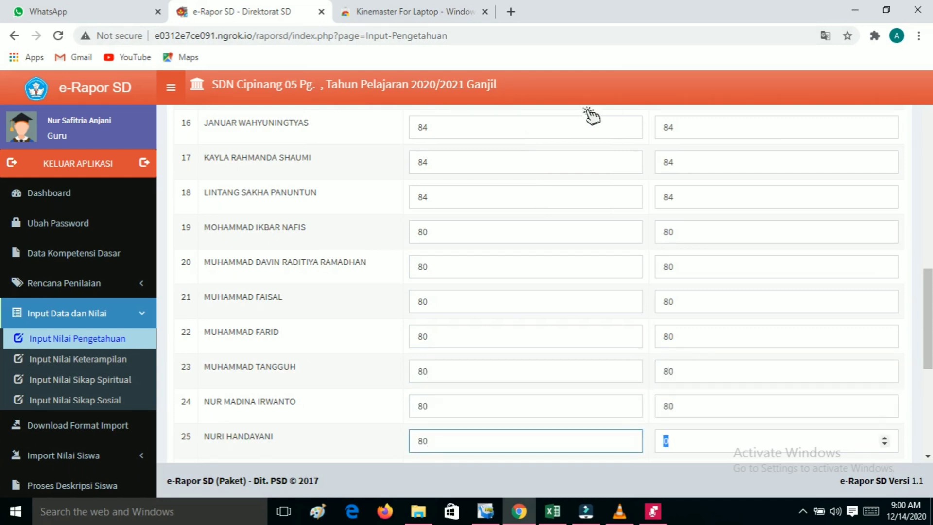
text(80)
key(Tab)
text(80)
key(Tab)
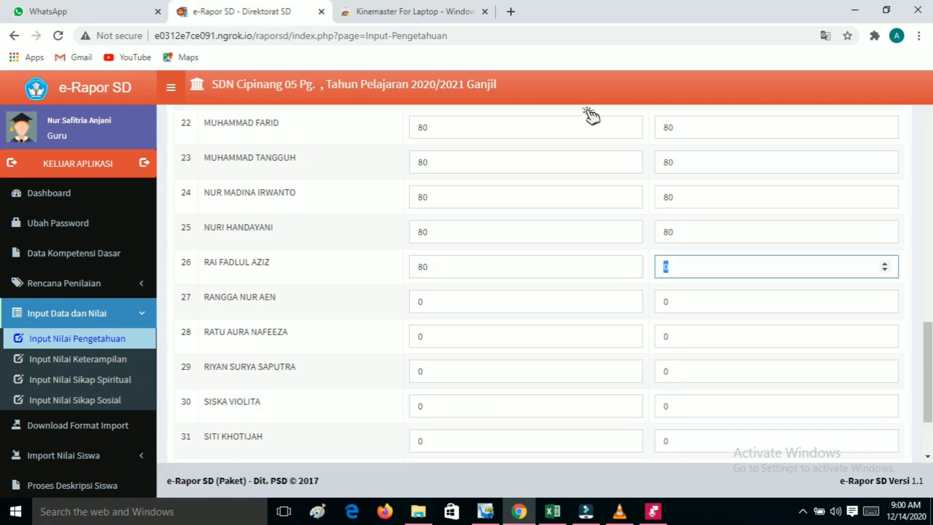
text(80)
key(Tab)
Step: Enter a PH1 score of 80 for both 3.1 and 3.2 for students 27 and 28
text(80)
key(Tab)
text(80)
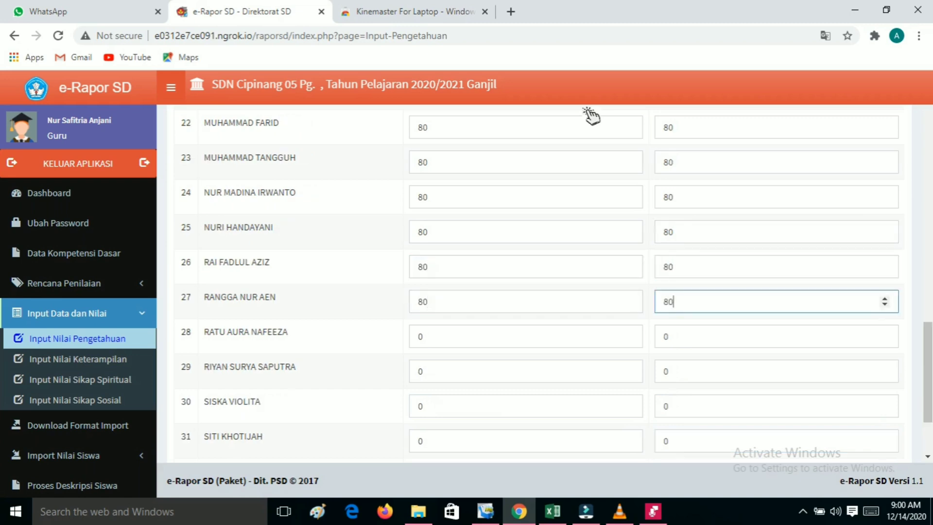
key(Tab)
text(80)
key(Tab)
text(80)
key(Tab)
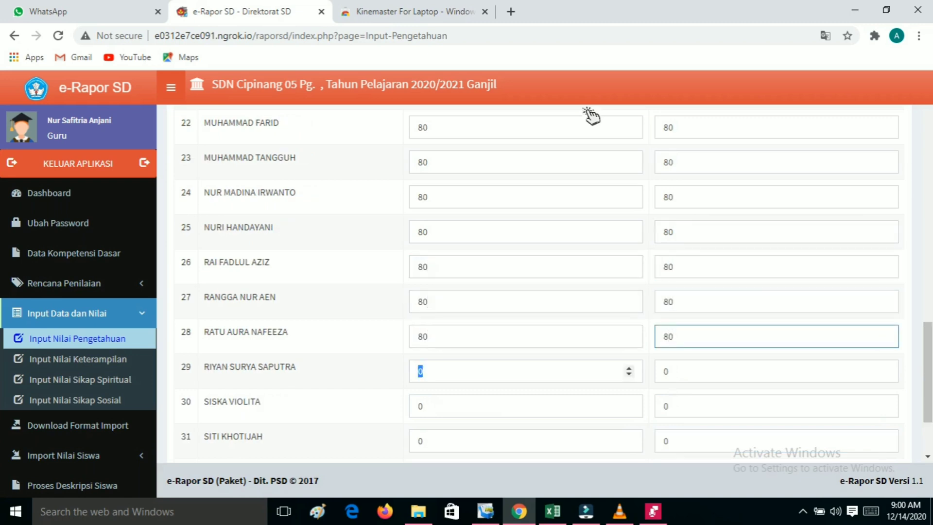
Step: Enter a PH1 score of 80 for both 3.1 and 3.2 for students 29 and 30
text(80)
key(Tab)
text(80)
key(Tab)
text(8)
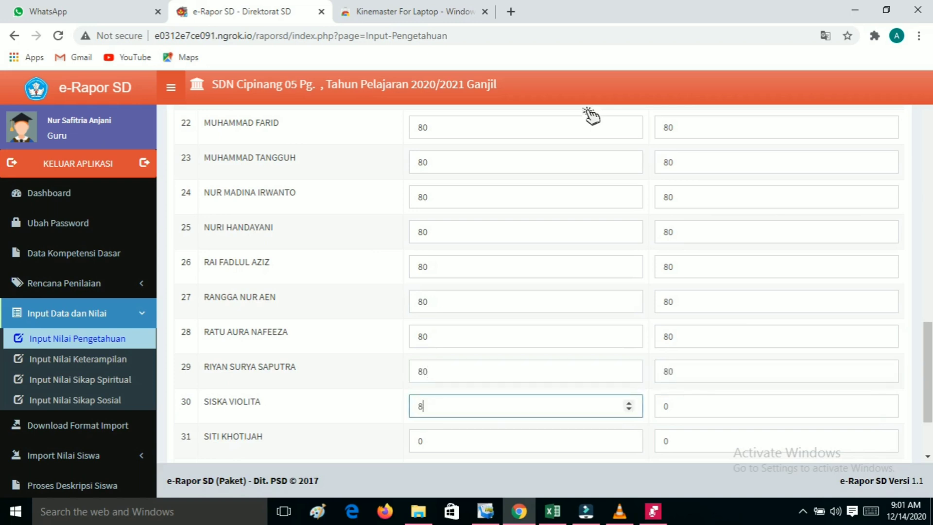
key(Tab)
text(80)
key(Tab)
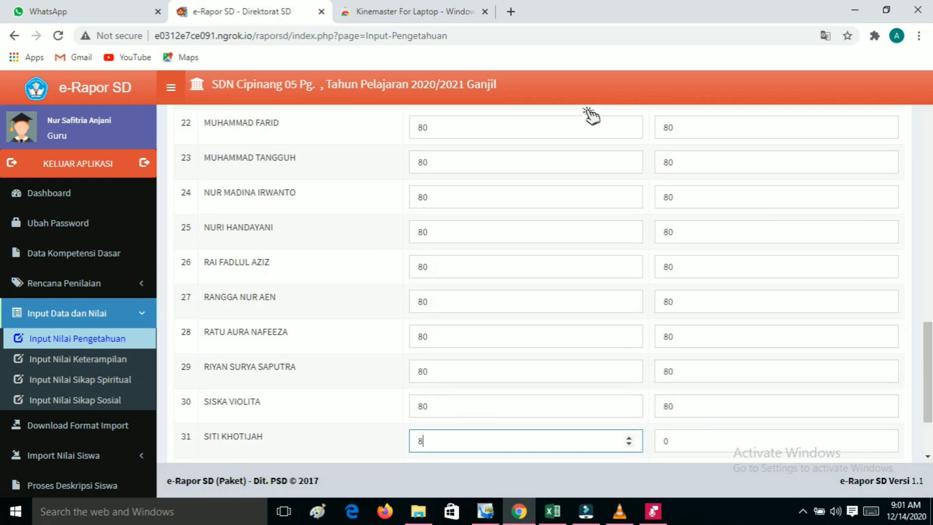
Step: Enter 80 for both 3.1 and 3.2 for students 31 and 32, and save the class's PH1 scores
text(80)
key(Tab)
text(80)
key(Tab)
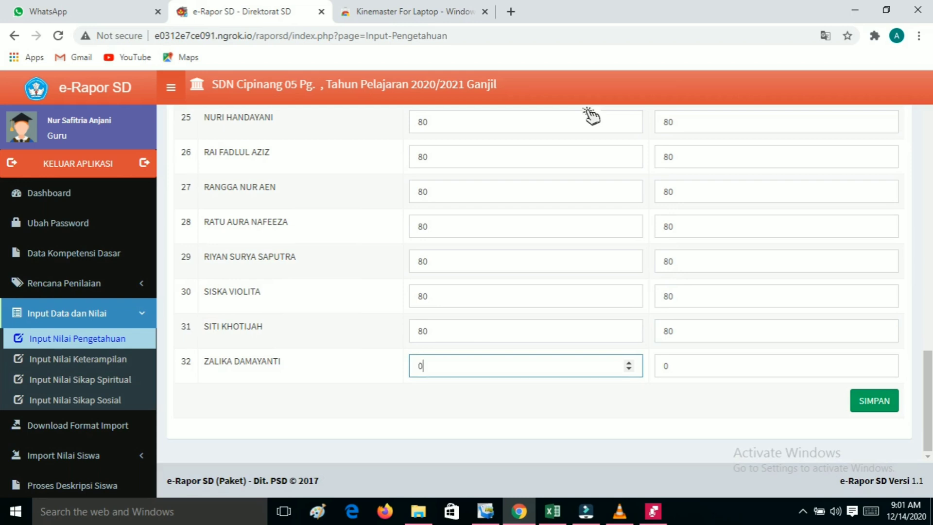
text(80)
key(Tab)
text(80)
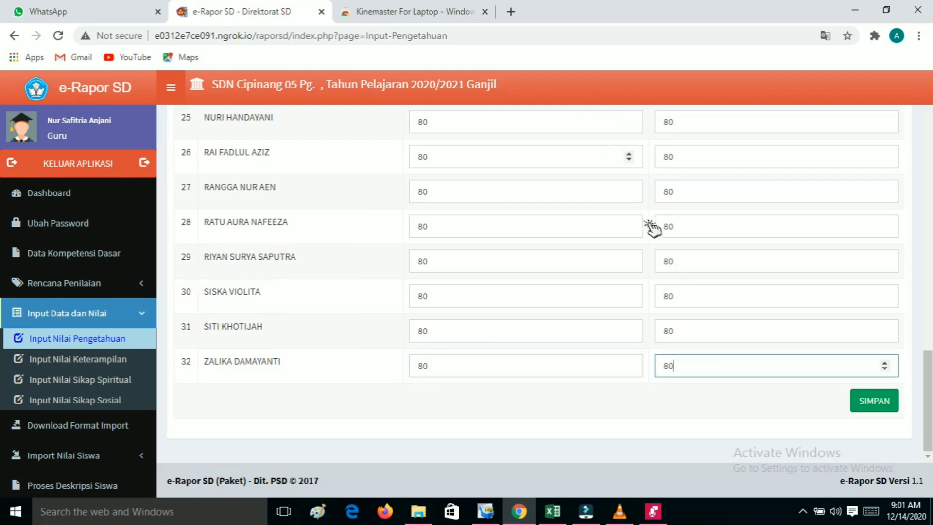
click(875, 401)
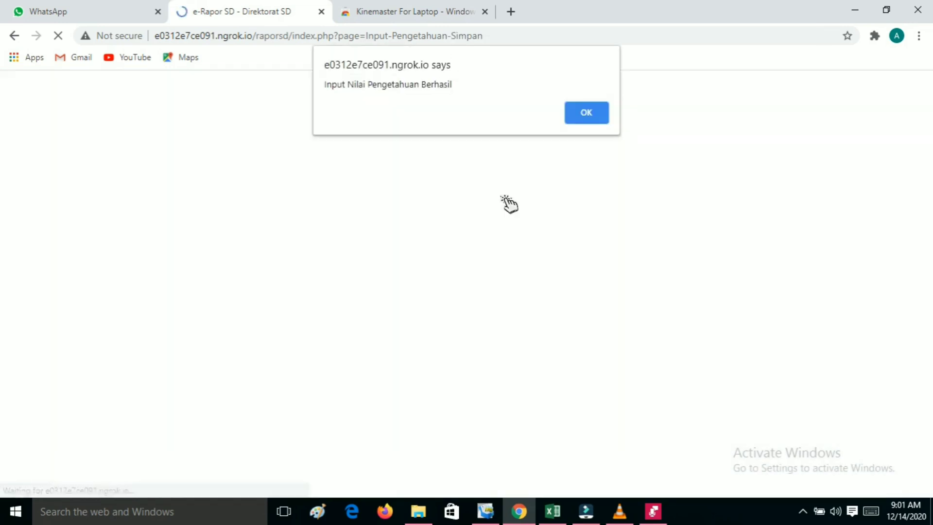
key(Return)
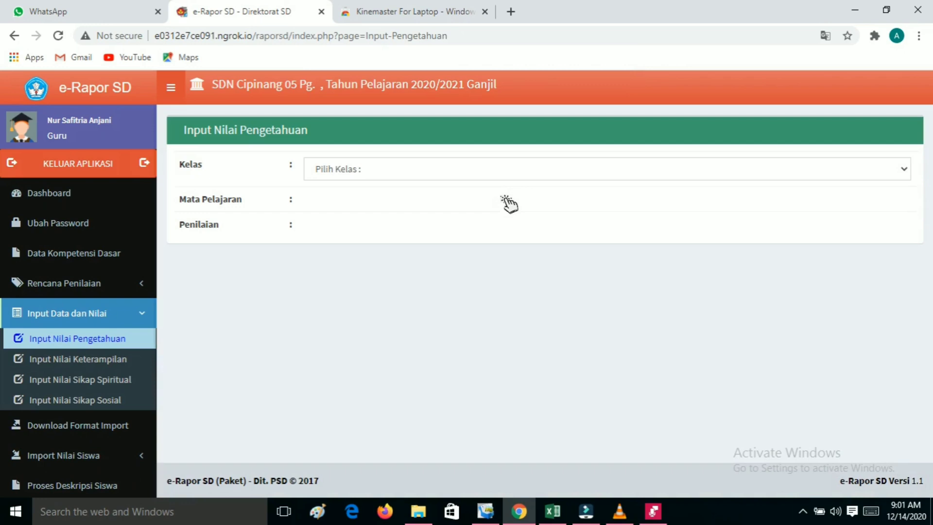
Step: Reopen the saved P. 1 ; PH1 knowledge scores for Kelas 6 A in Pendidikan Agama Islam
click(393, 178)
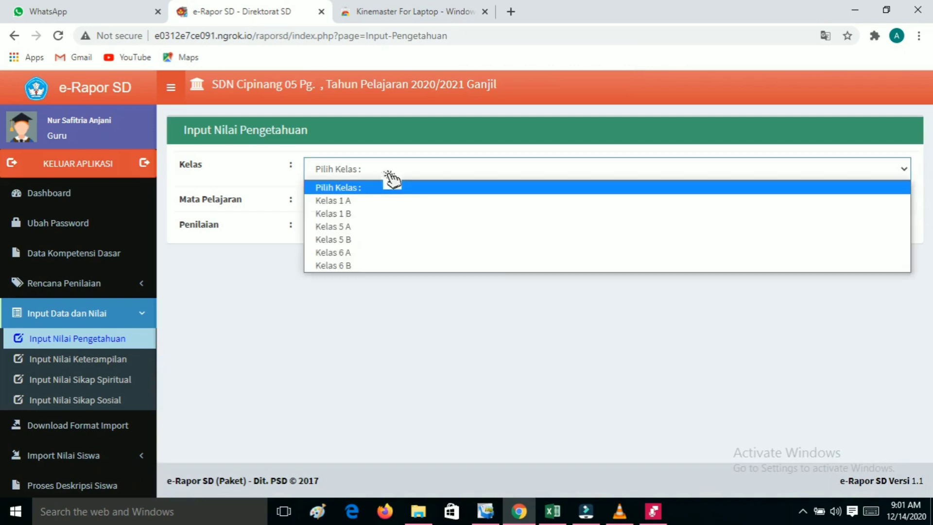
click(350, 263)
click(361, 207)
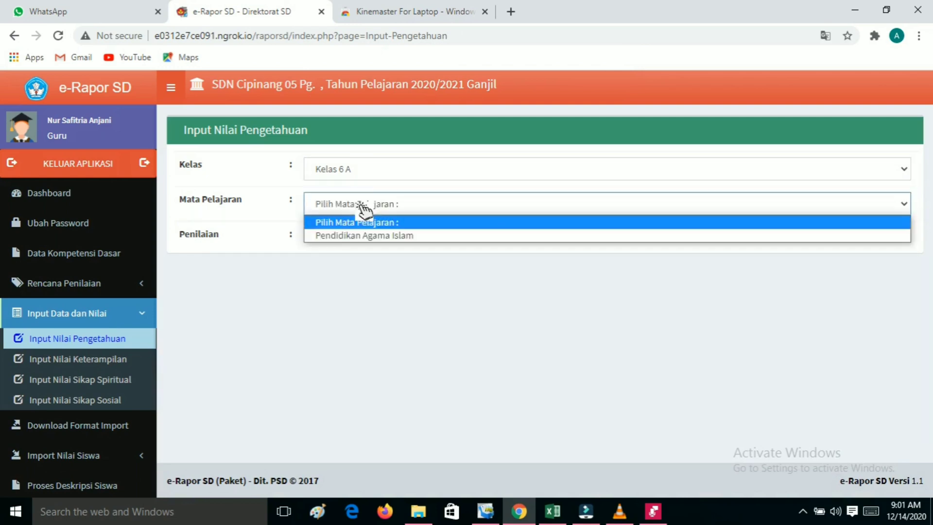
click(356, 238)
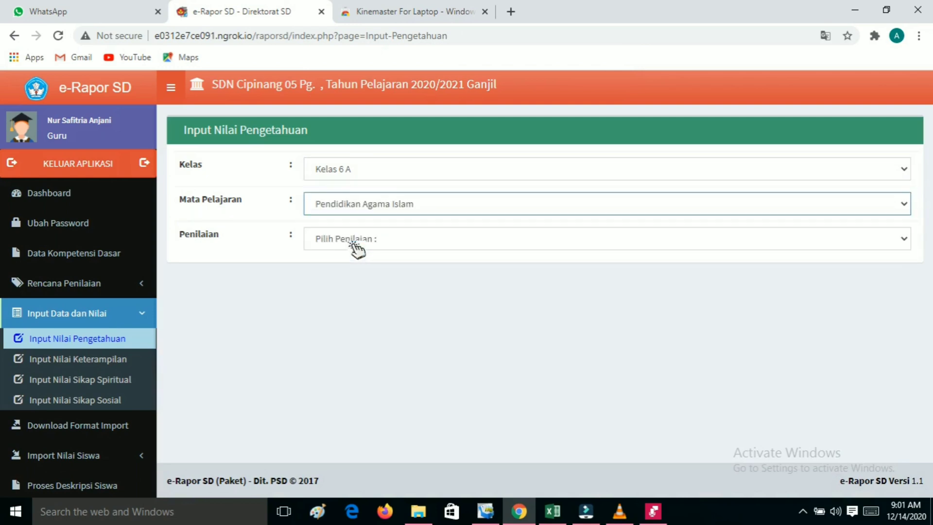
click(355, 243)
click(352, 270)
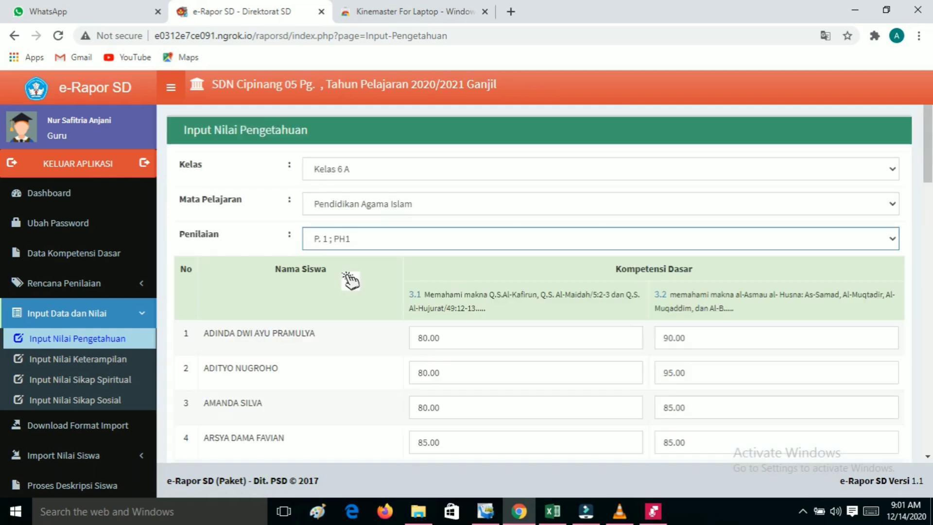
Step: Switch the assessment to P. 2 ; PH2 and look through its score table for competencies 3.3 and 3.12
click(353, 248)
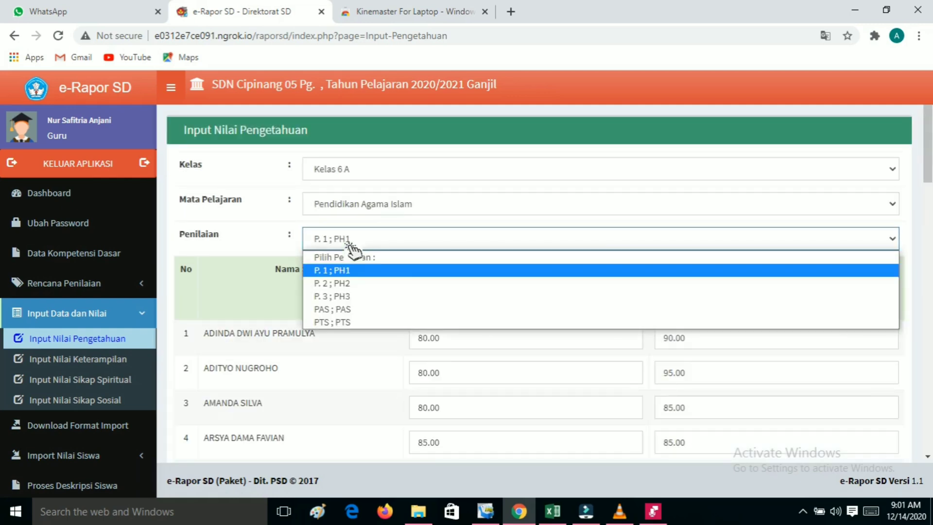
click(343, 282)
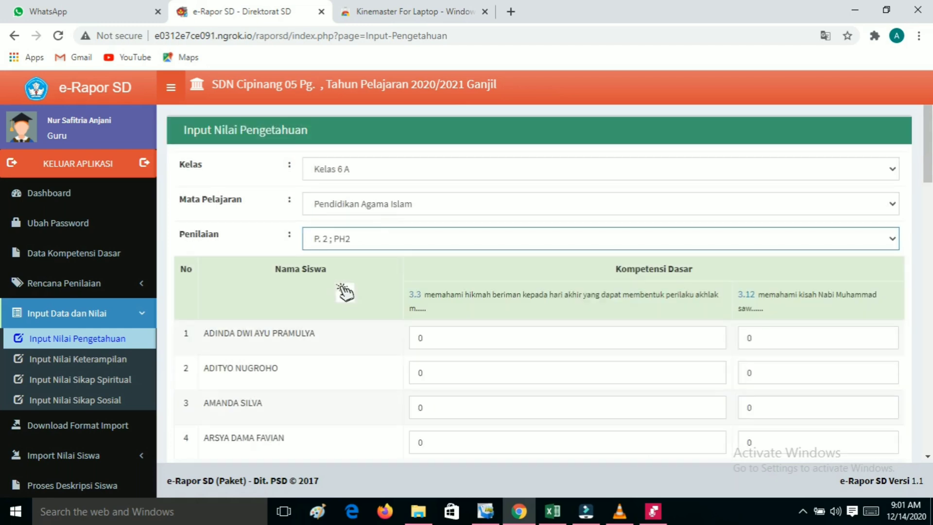
drag(928, 170, 928, 275)
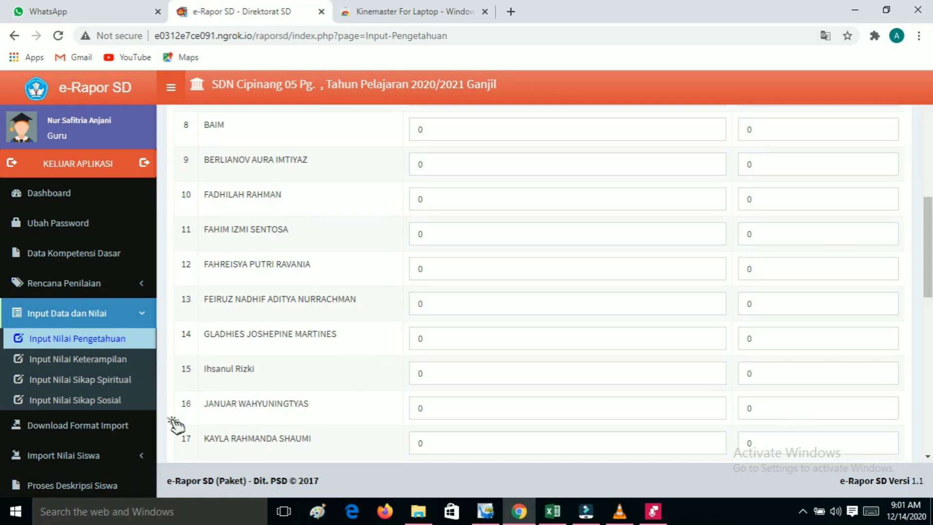
Step: Open the Download Format Import page and list the import formats for Kelas 6 A, Pendidikan Agama Islam
click(101, 433)
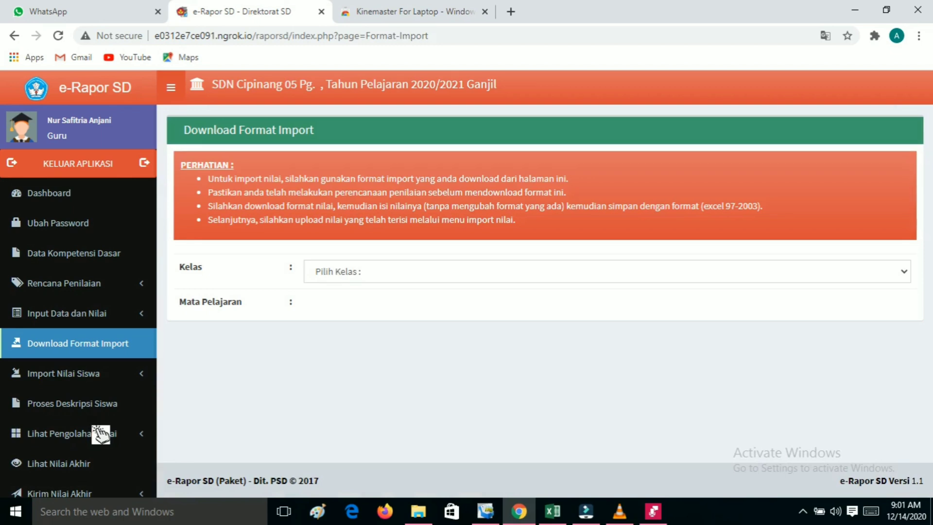
click(364, 276)
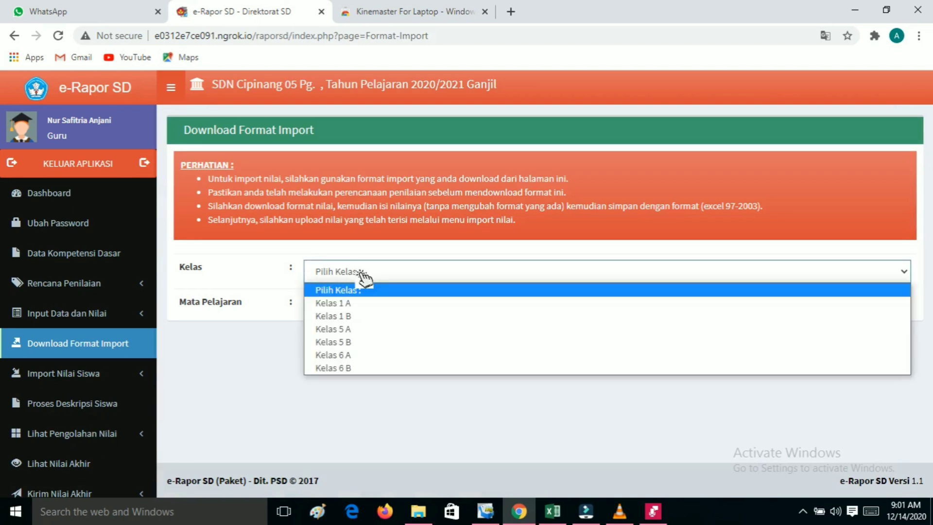
click(346, 355)
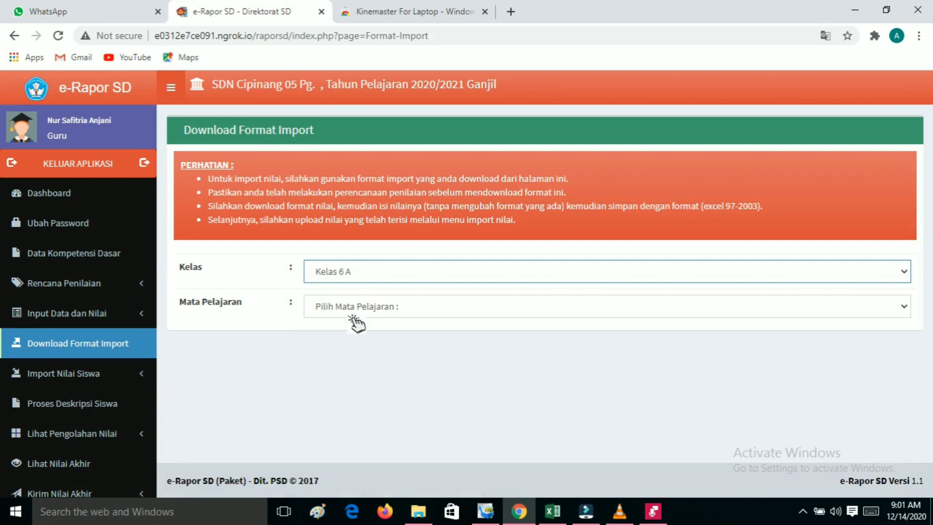
click(352, 312)
click(356, 339)
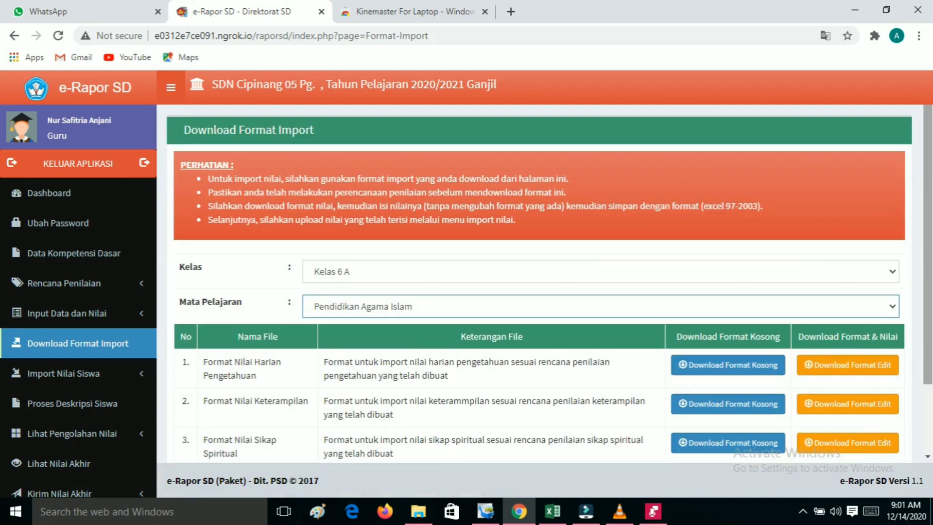
drag(931, 204, 931, 261)
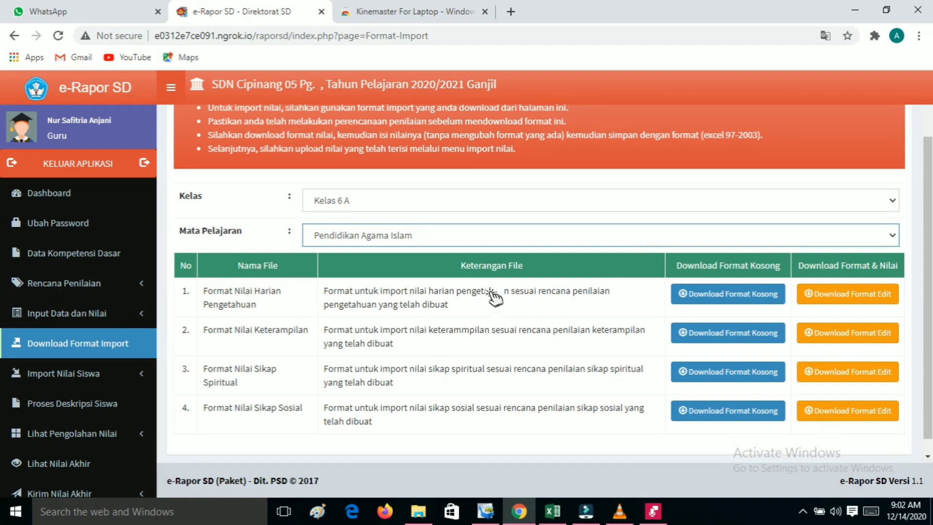
Step: Download the blank Format Nilai Harian Pengetahuan file, open it in Excel, and enable editing
click(722, 296)
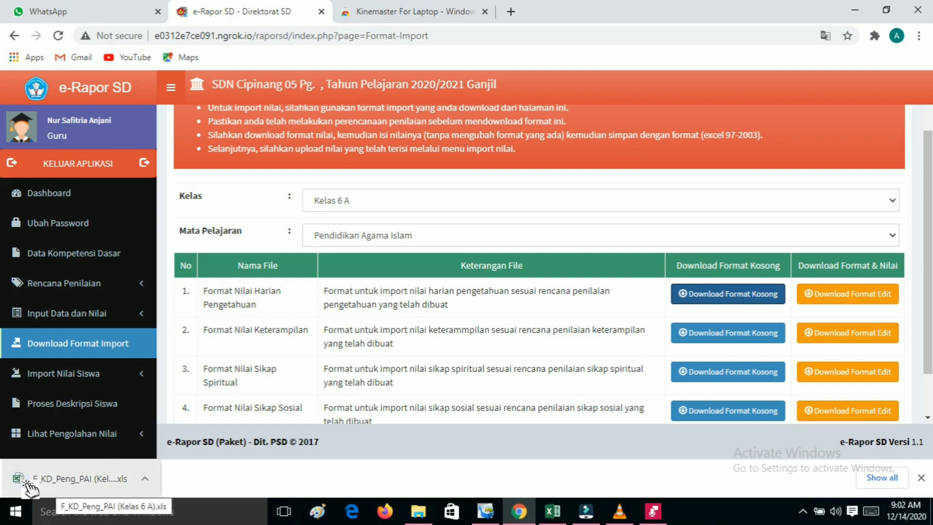
click(30, 487)
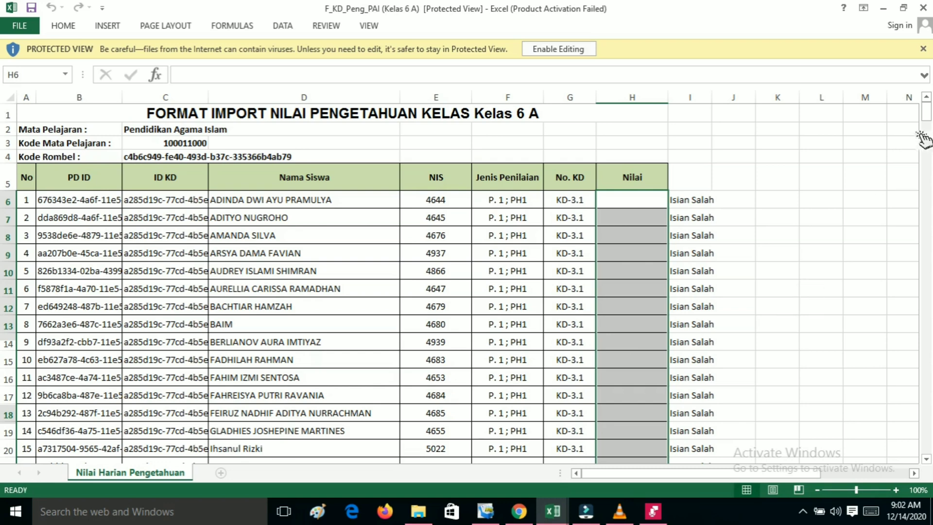
drag(930, 118, 930, 164)
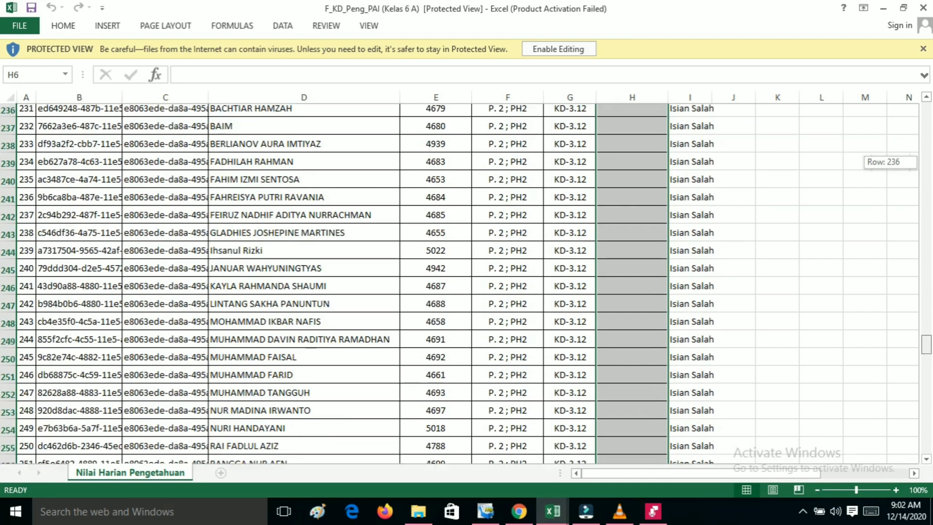
drag(927, 345, 927, 442)
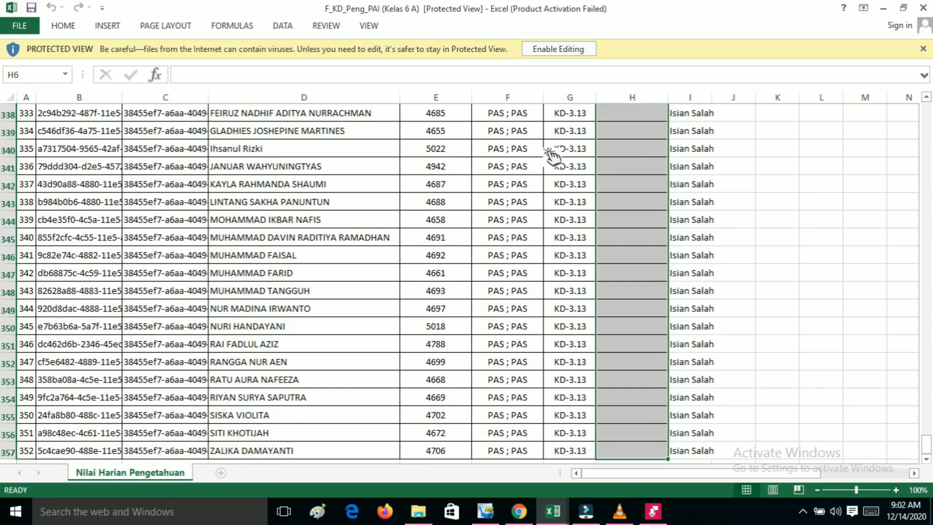
click(559, 50)
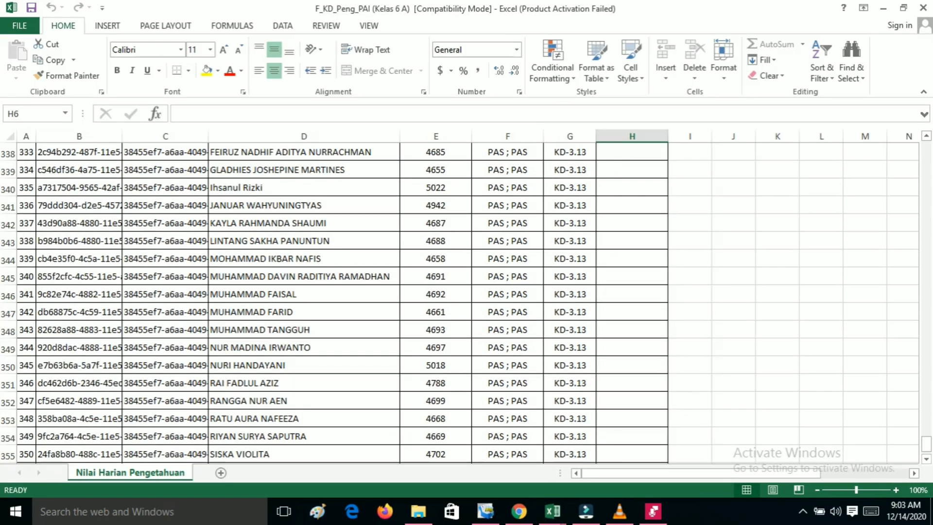
Step: Enter 80 as the Nilai for P. 1 ; PH1, KD-3.1, for students 1 to 7 (H6:H12)
mouse_move(929, 453)
mouse_down()
mouse_move(930, 142)
mouse_move(928, 445)
mouse_up()
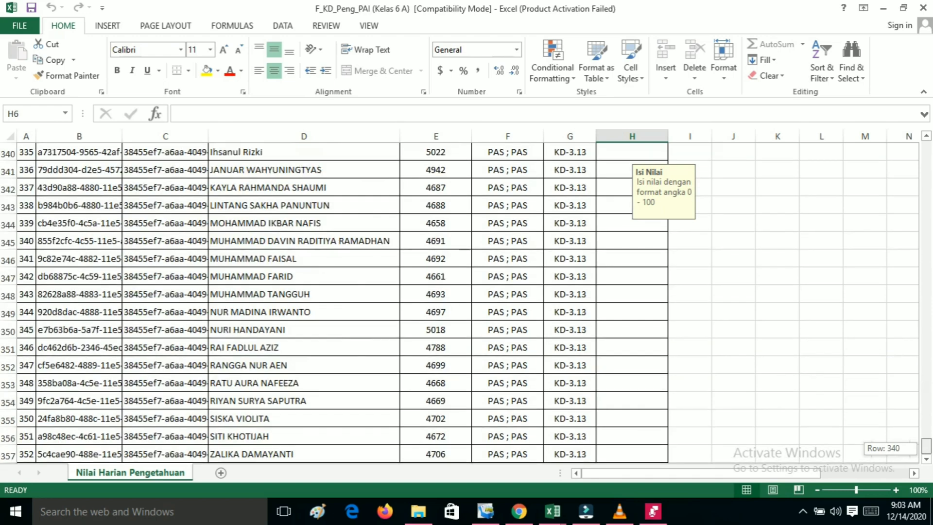
drag(929, 446, 929, 445)
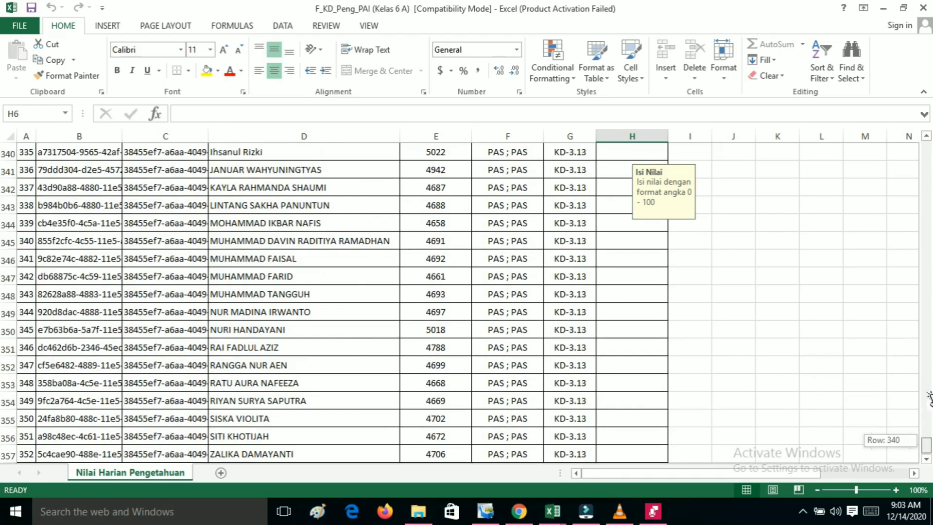
drag(929, 398, 926, 147)
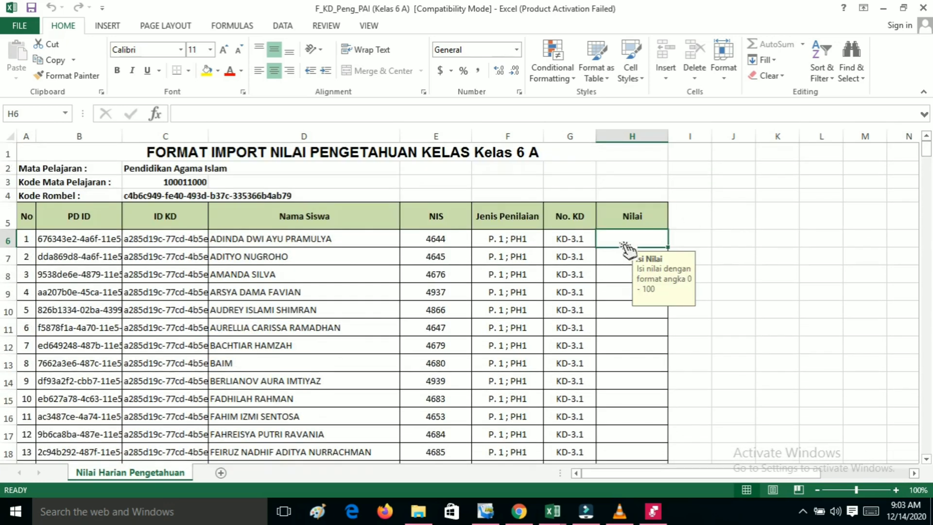
text(80)
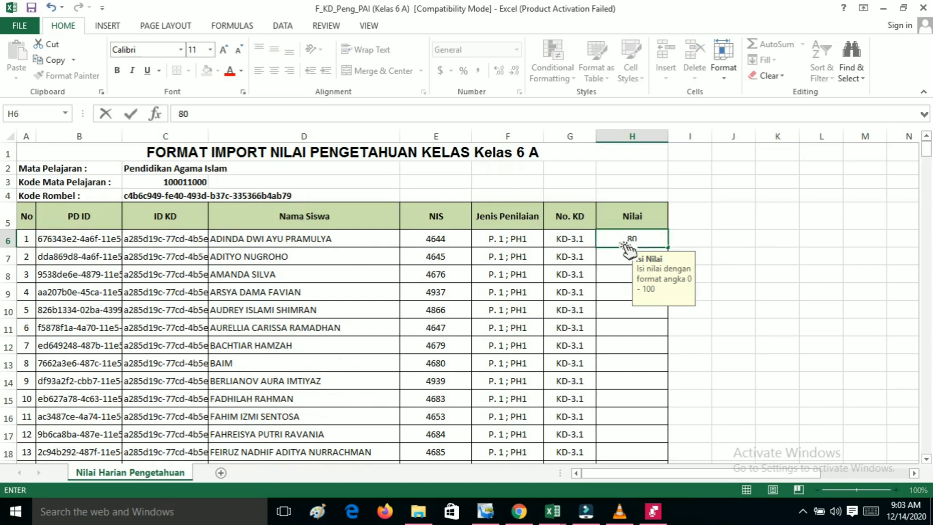
key(Return)
text(80)
key(Return)
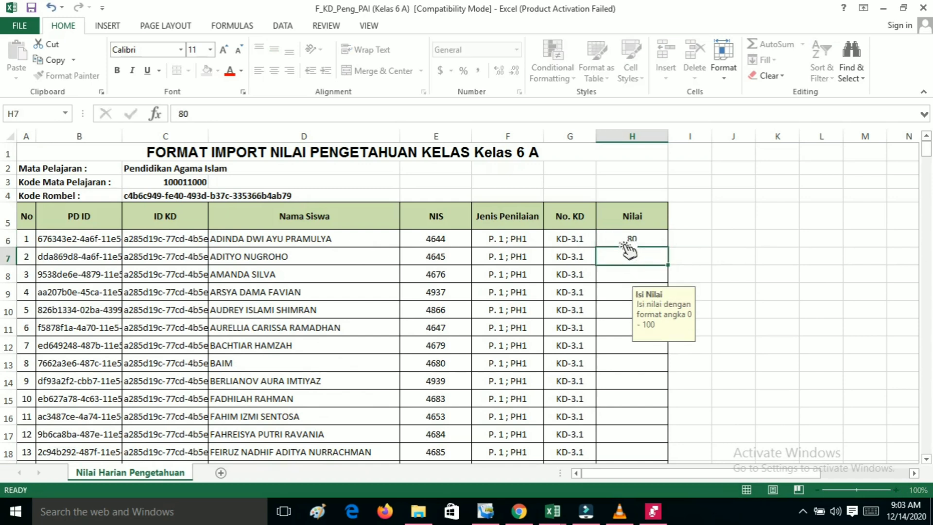
text(80)
key(Return)
text(80)
key(Return)
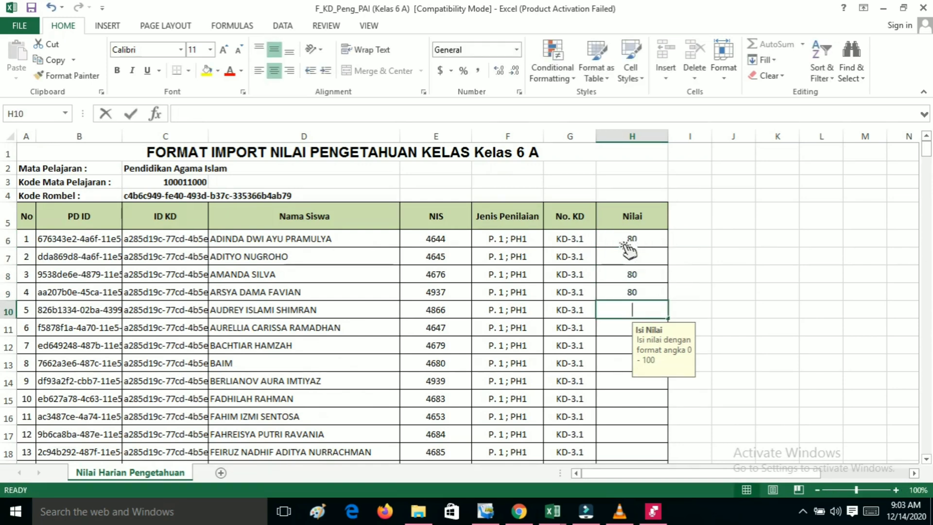
text(80)
key(Return)
text(80)
key(Return)
text(80)
key(Return)
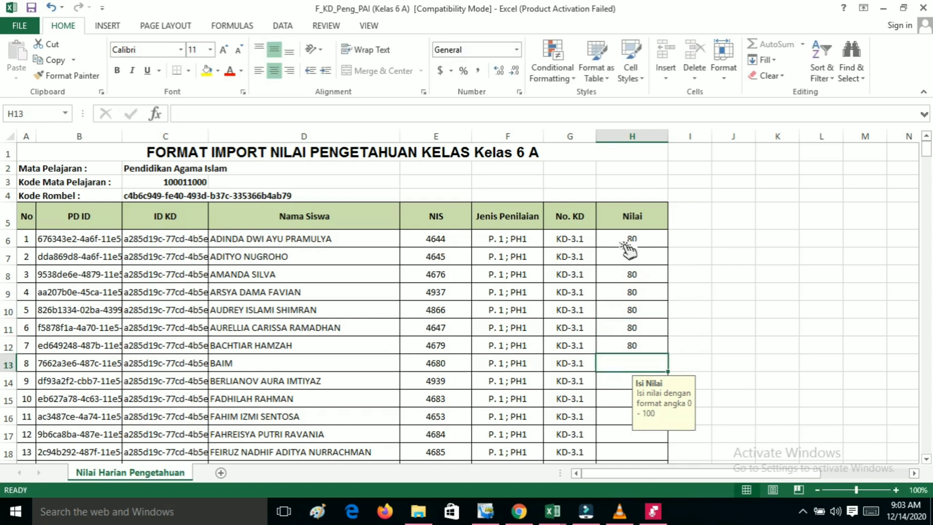
Step: Fill the 80 in H12 down the Nilai column to row 357, the last student row
click(663, 351)
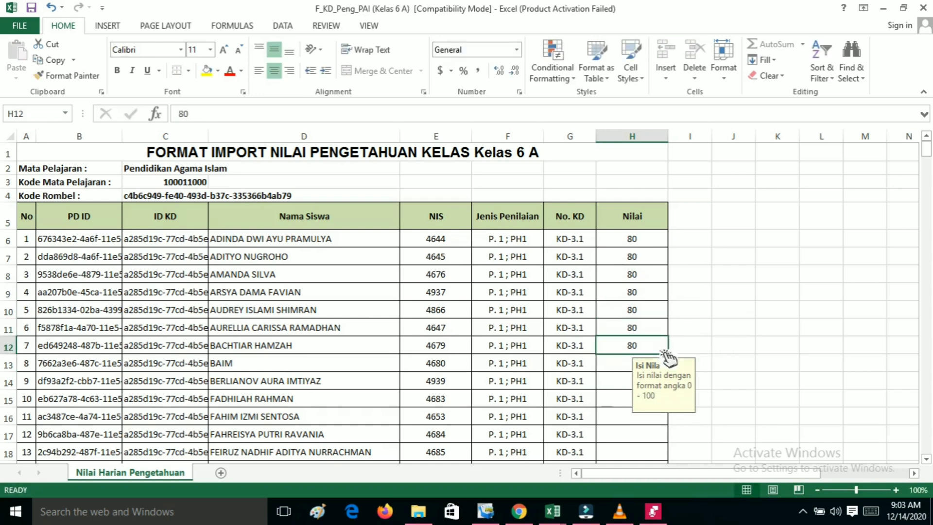
drag(675, 361, 665, 400)
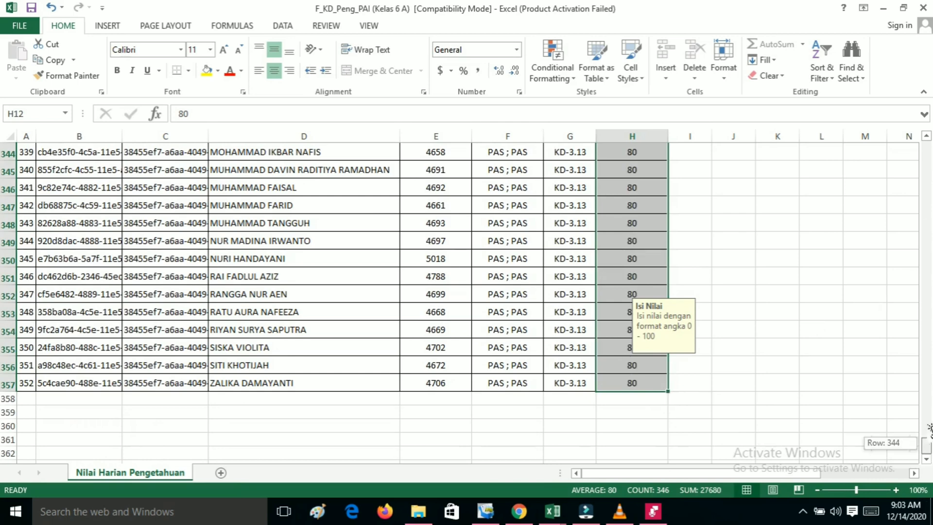
drag(927, 444, 930, 138)
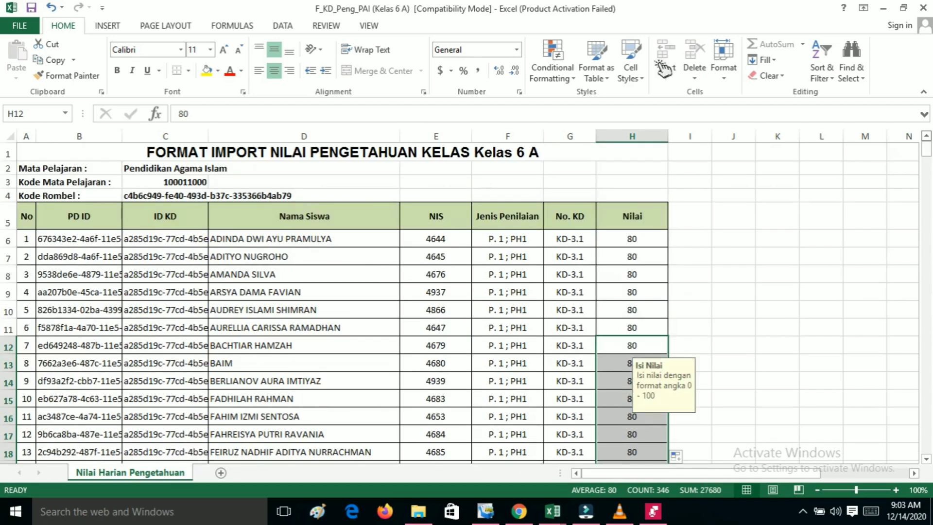
Step: Save the workbook as F_KD_Peng_PAI (Kelas 6 A), Excel 97-2003 Workbook, in the Epi folder inside the teacher's folder in Documents
click(31, 29)
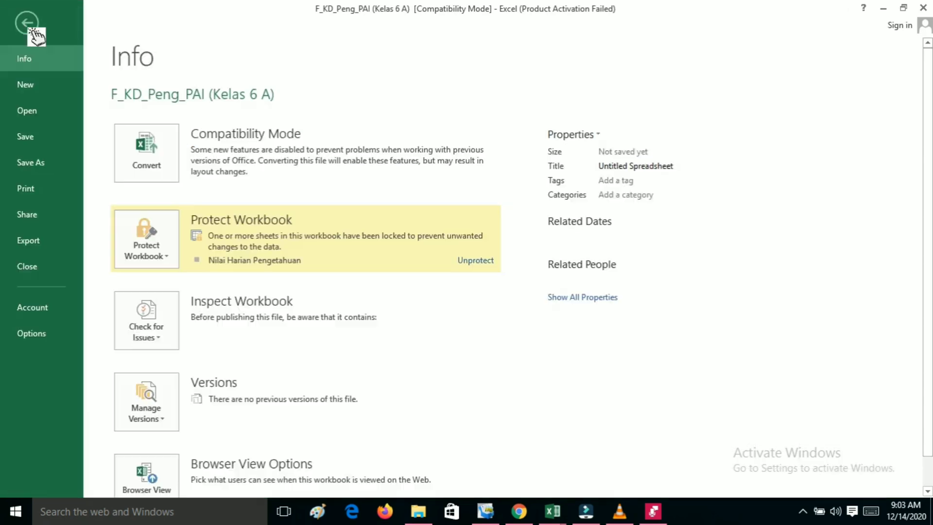
click(26, 166)
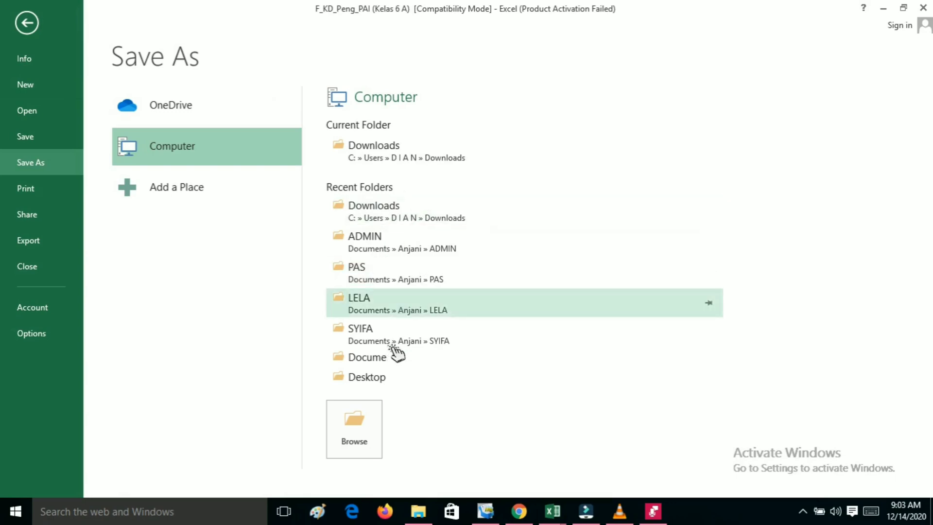
click(392, 369)
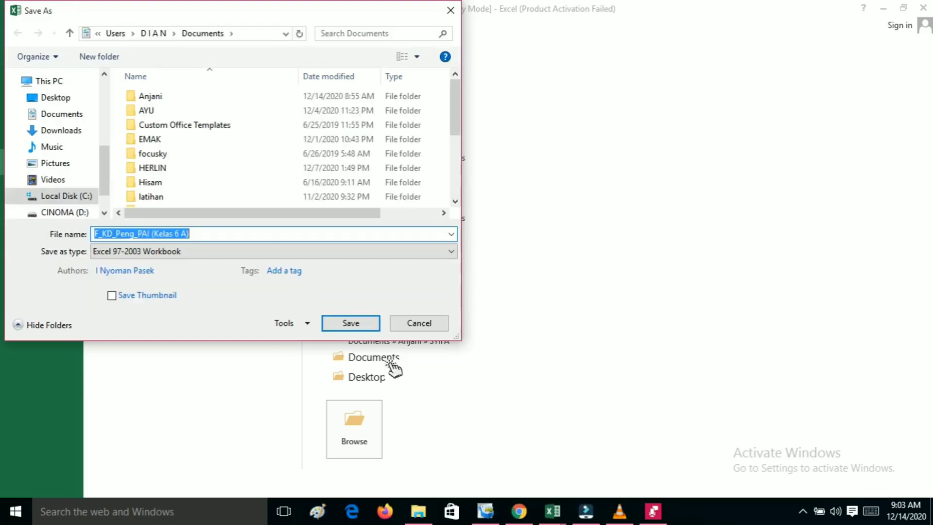
click(227, 100)
double_click(227, 100)
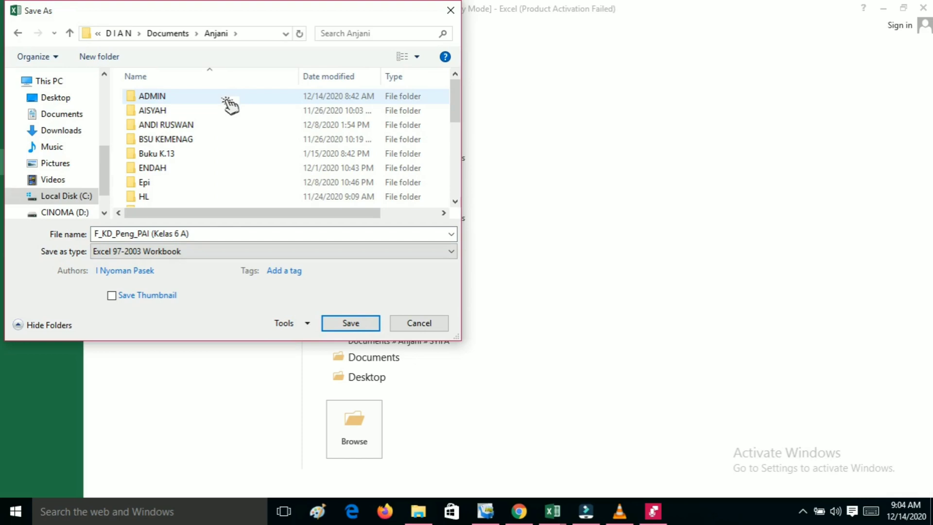
click(229, 102)
key(e)
key(e)
key(e)
key(e)
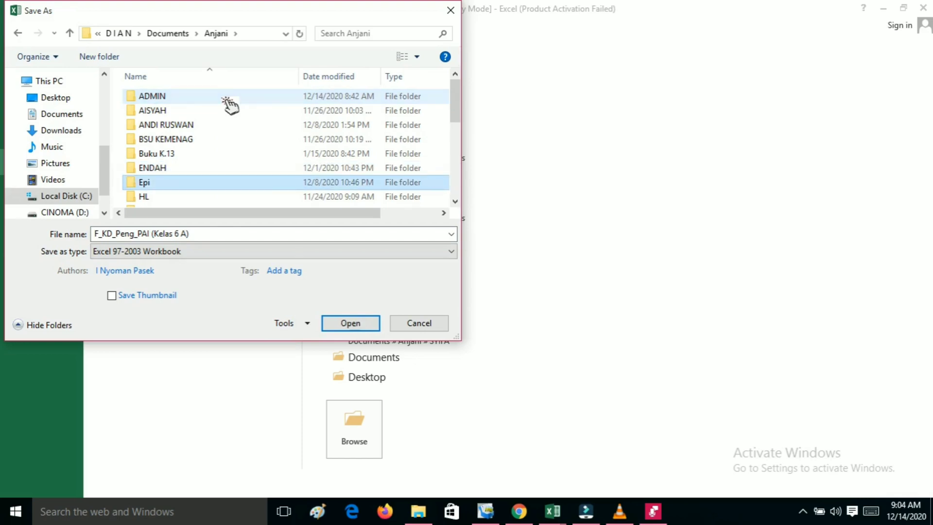
click(350, 325)
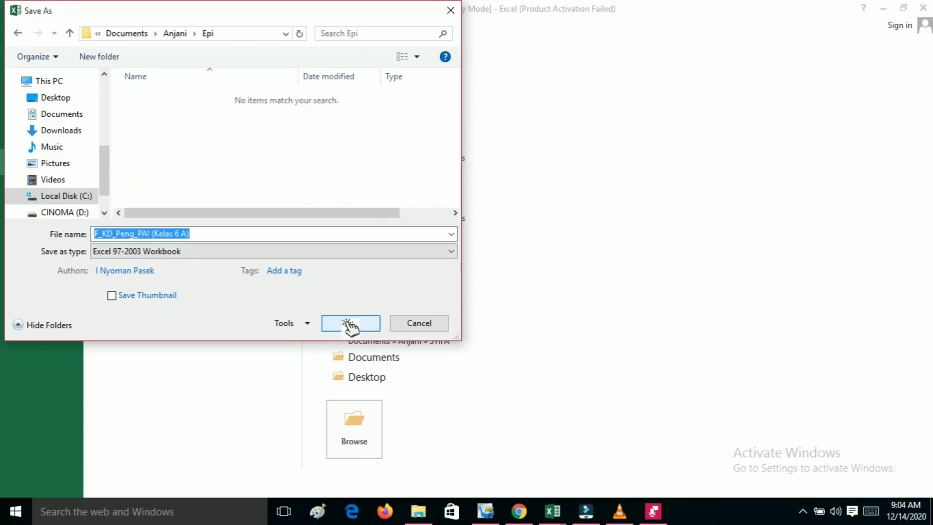
click(350, 323)
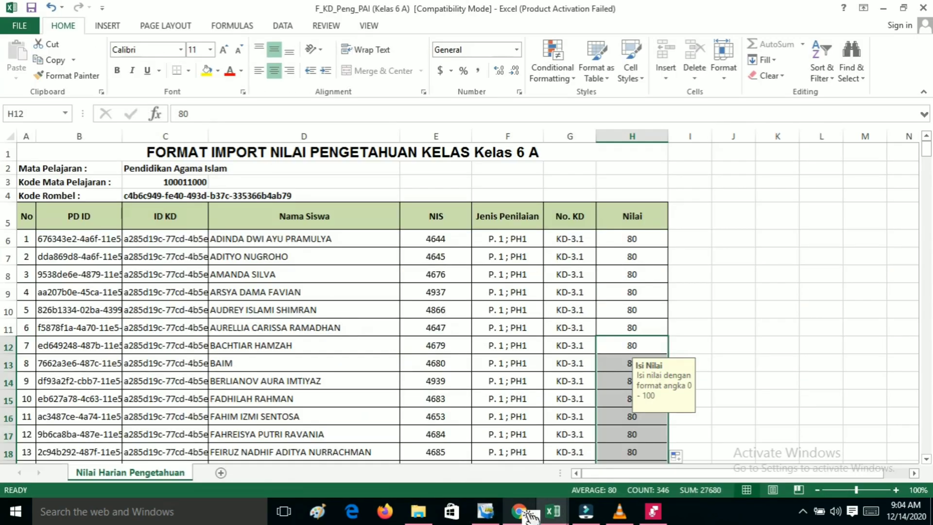
Step: Switch to Chrome, open the Import Nilai Pengetahuan page, and start choosing the knowledge score file
mouse_move(529, 515)
click(520, 483)
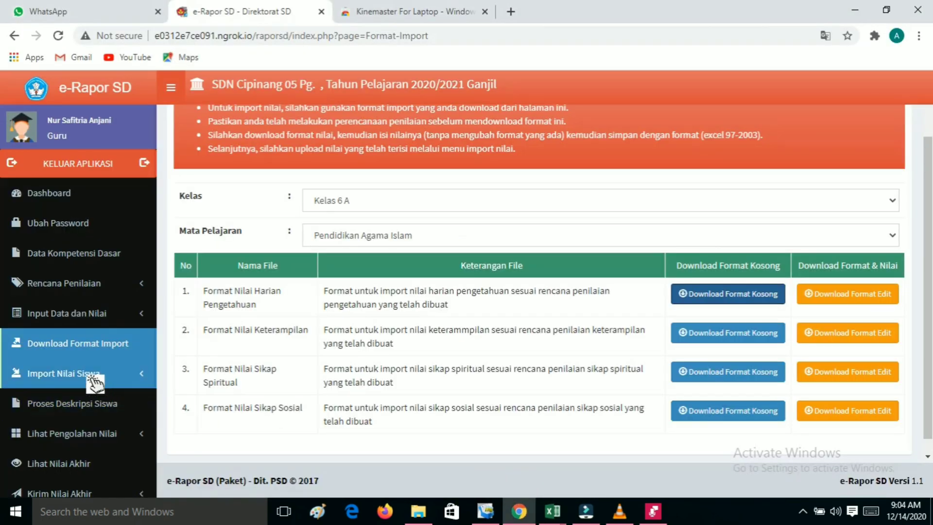
click(93, 378)
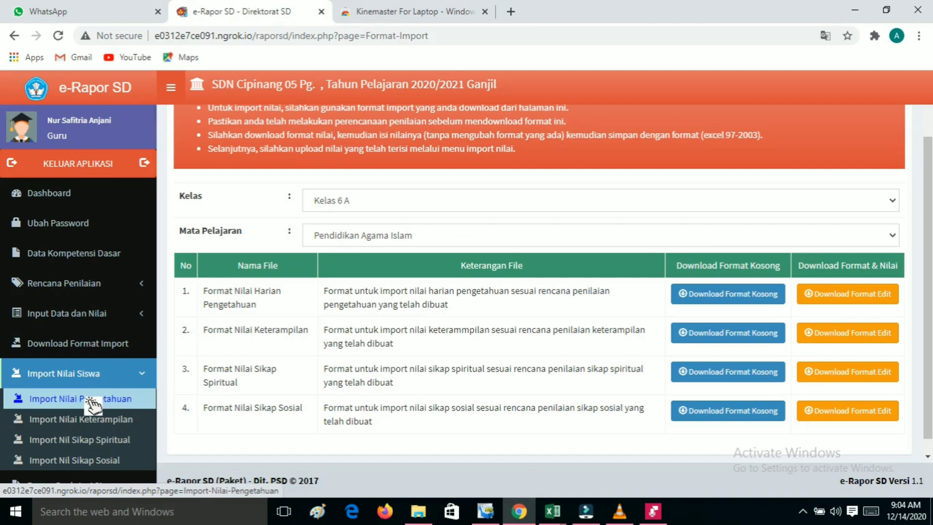
click(93, 403)
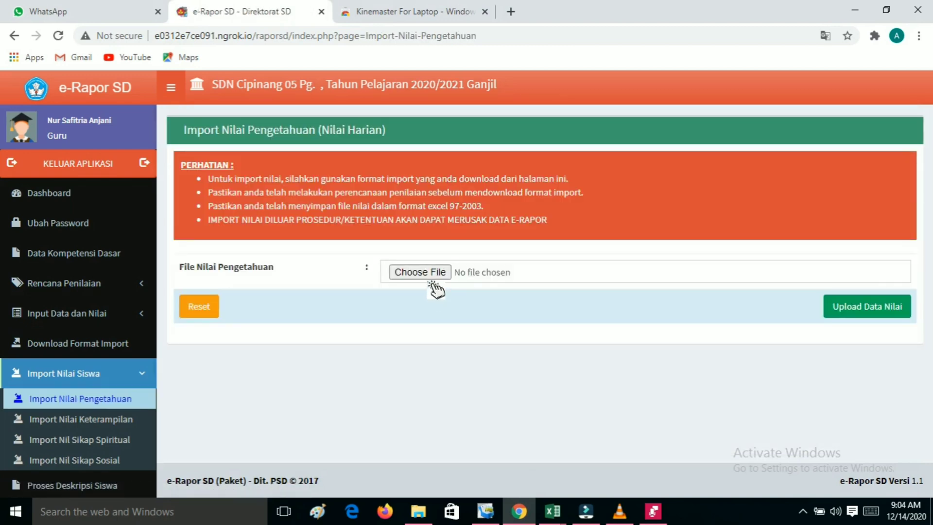
click(433, 281)
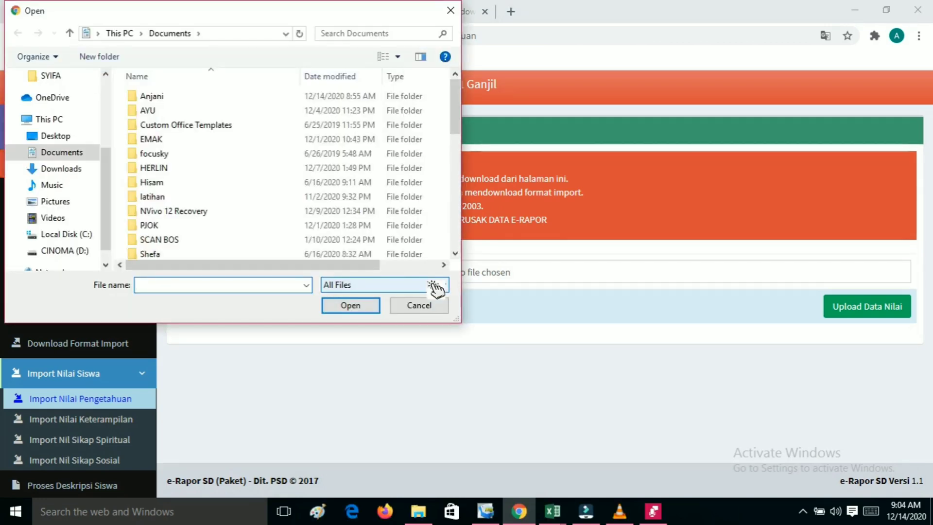
Step: Search the teacher's folder in Documents for the saved score workbook
click(250, 109)
click(248, 99)
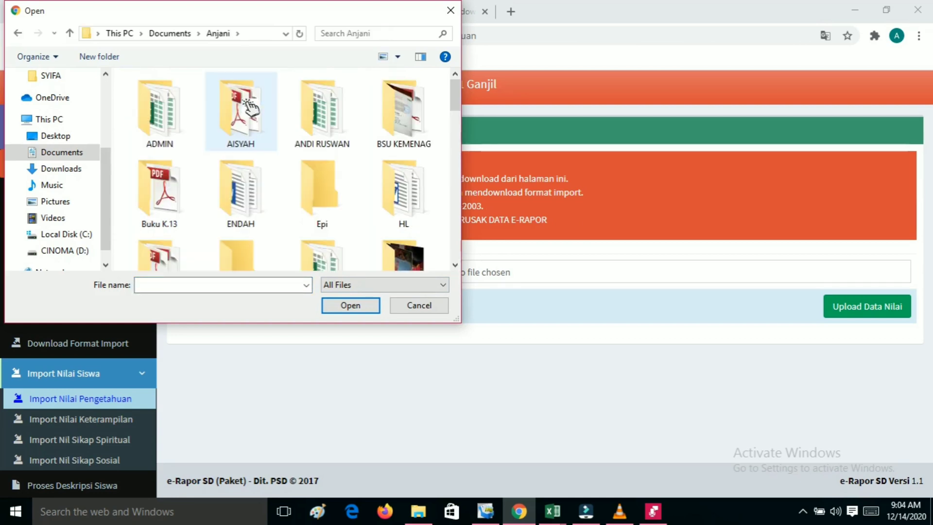
click(251, 108)
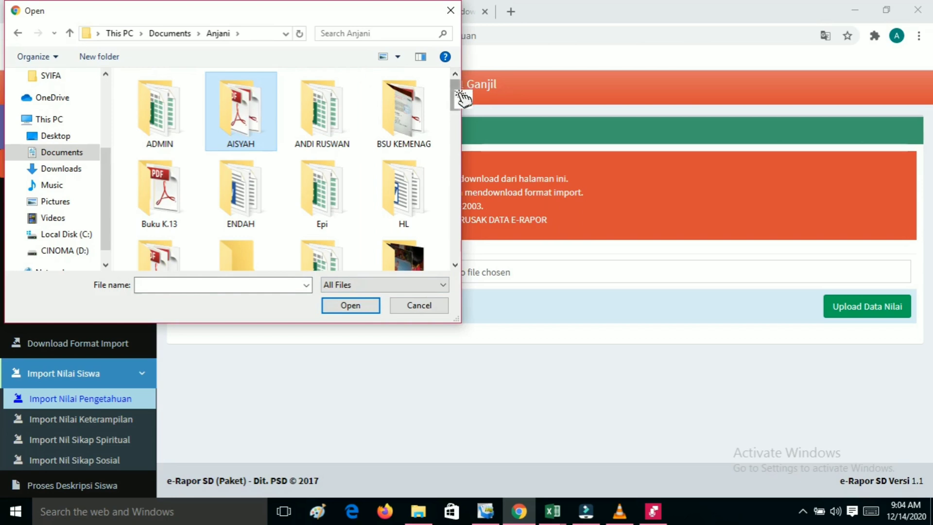
drag(461, 97, 467, 178)
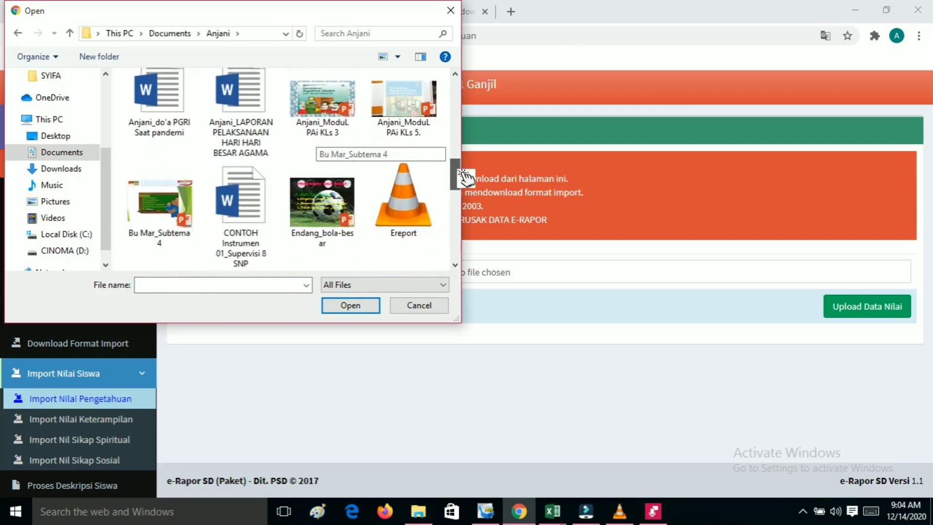
mouse_move(551, 516)
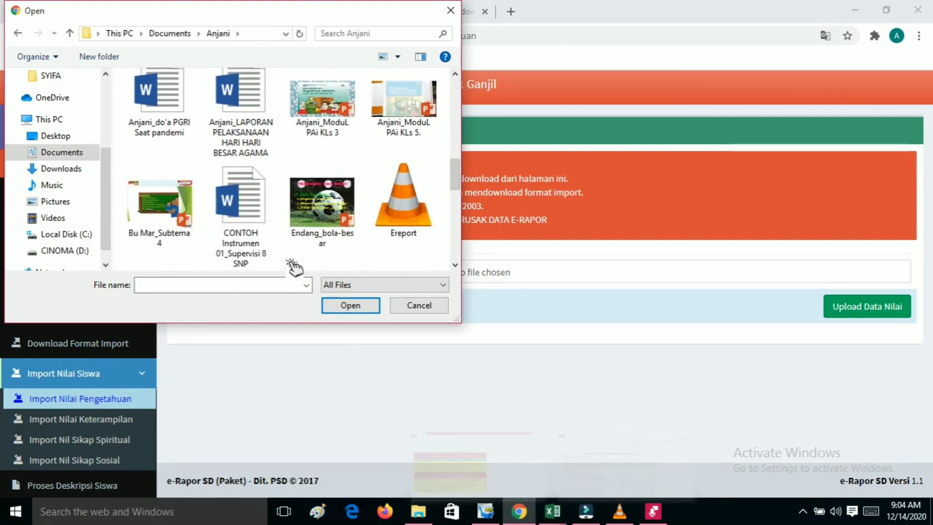
click(260, 235)
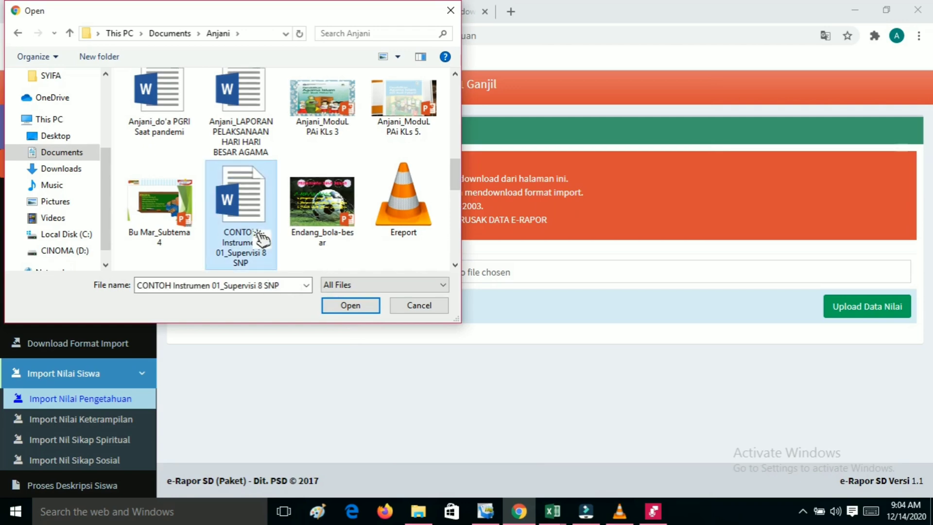
drag(458, 183, 472, 109)
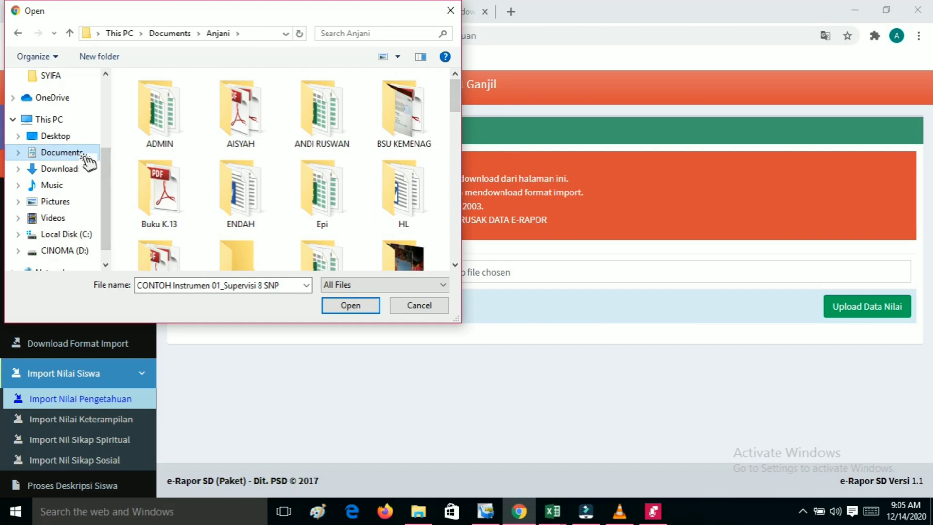
Step: Search the Documents folder for the saved score workbook among the items whose names start with F
click(61, 152)
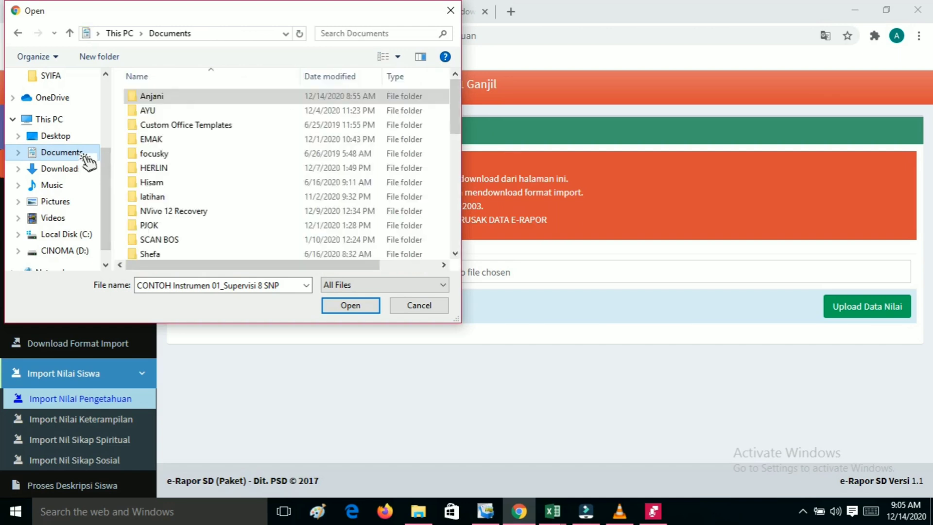
click(182, 115)
key(f)
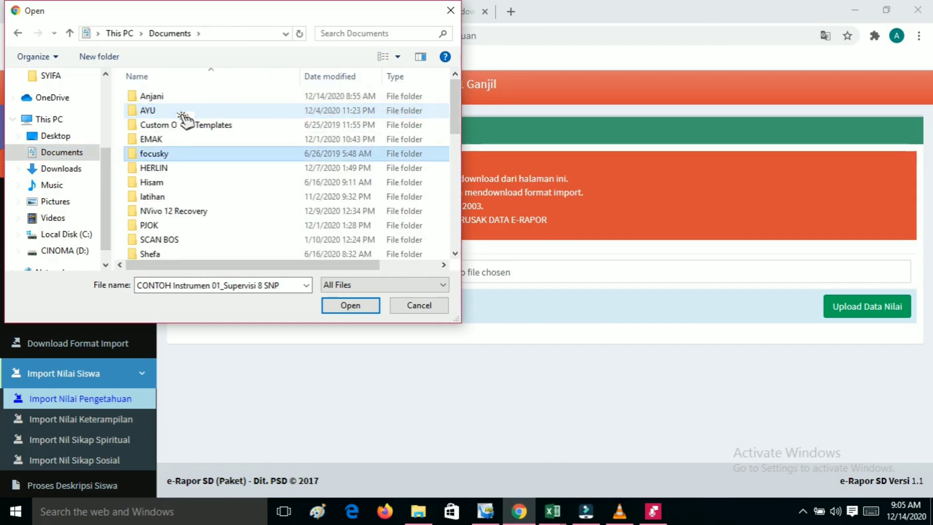
key(f)
key(f)
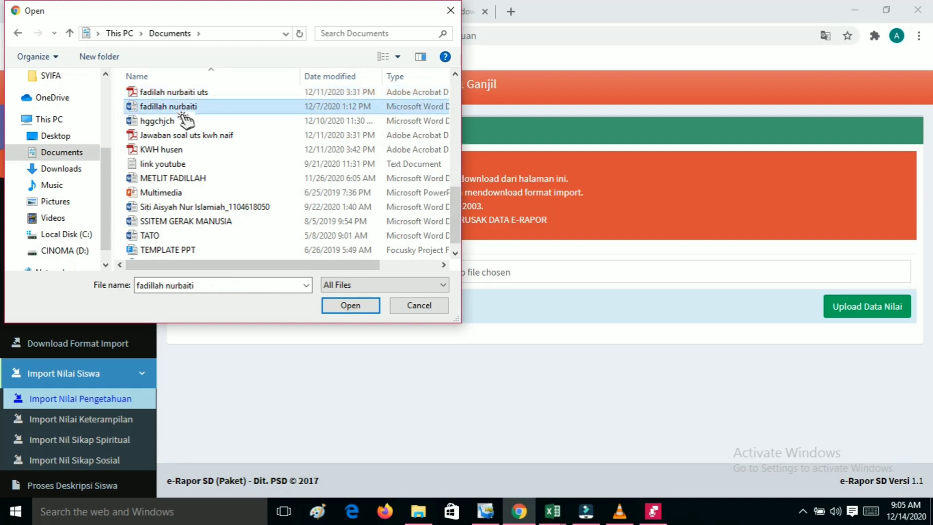
key(f)
key(f)
key(f)
key(f)
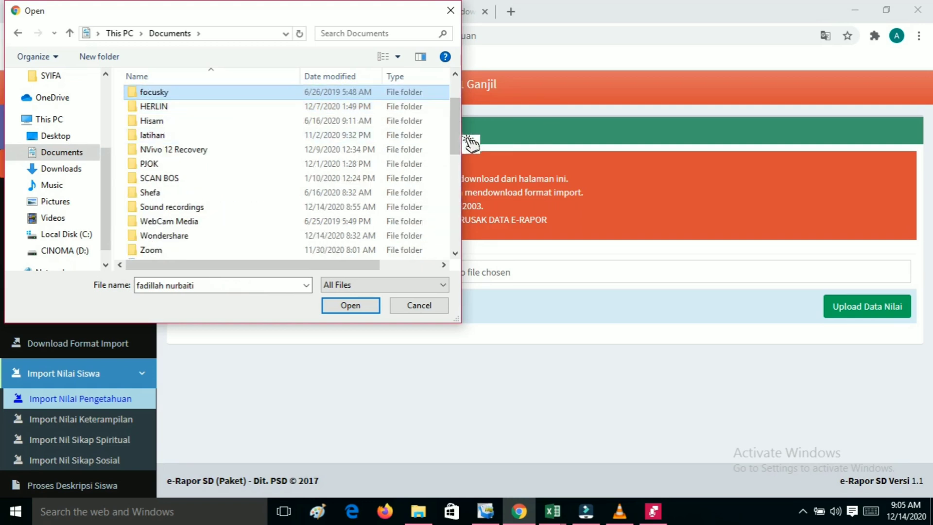
Step: Look through the teacher's folder in Documents for the saved score workbook, and cancel the file selection
scroll(468, 145, up, 2)
click(326, 99)
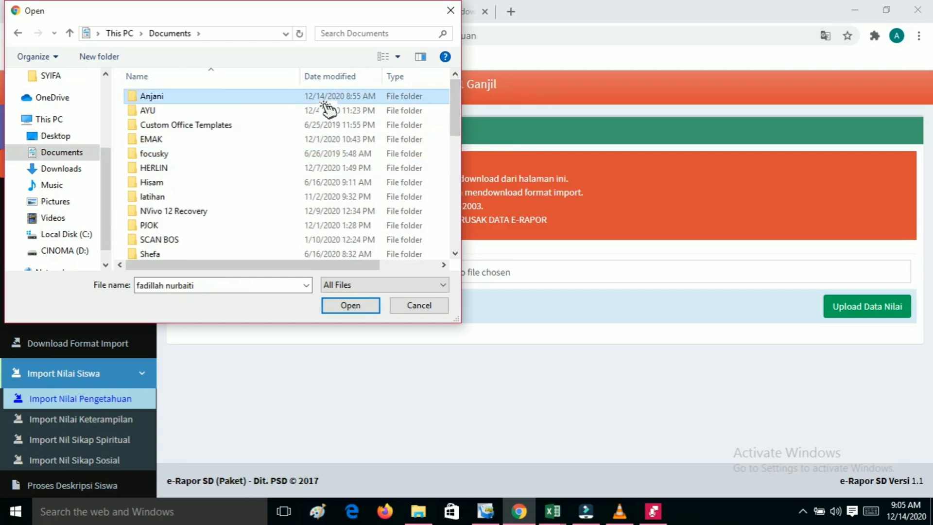
double_click(325, 103)
click(243, 128)
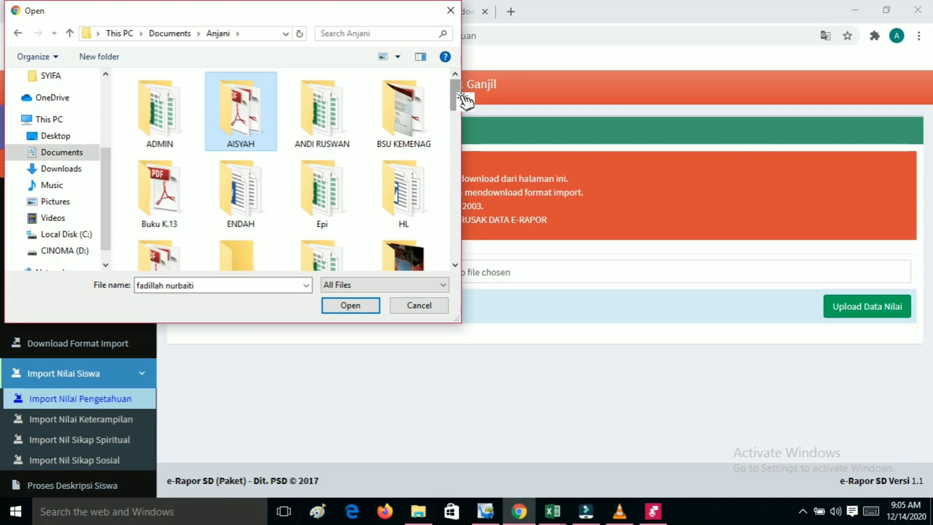
drag(465, 101, 482, 235)
drag(478, 239, 479, 257)
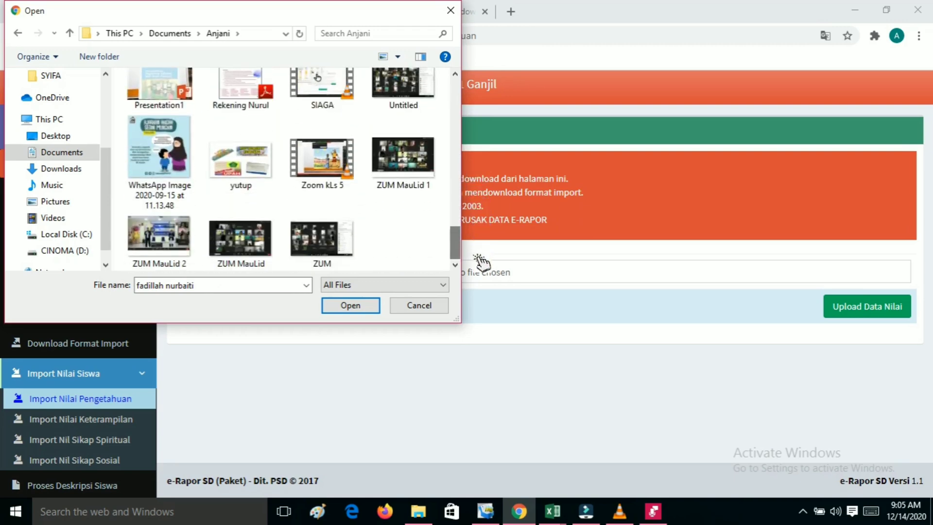
click(434, 308)
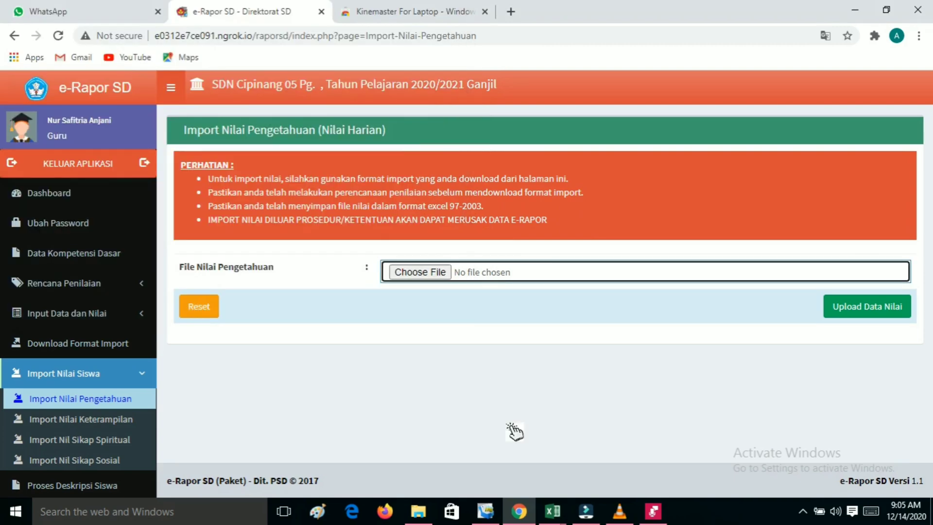
Step: Switch to Excel and save F_KD_Peng_PAI (Kelas 6 A) as an Excel 97-2003 Workbook directly in the teacher's folder in Documents
mouse_move(554, 509)
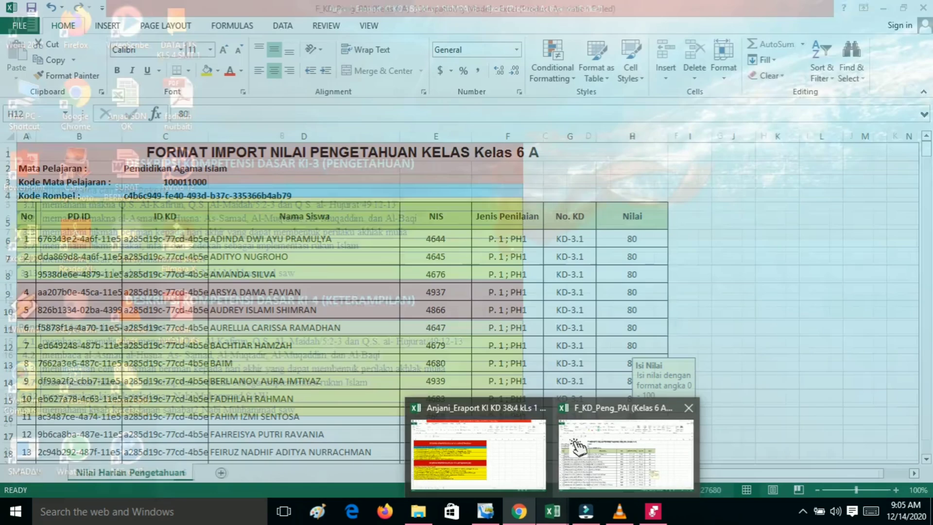
click(577, 447)
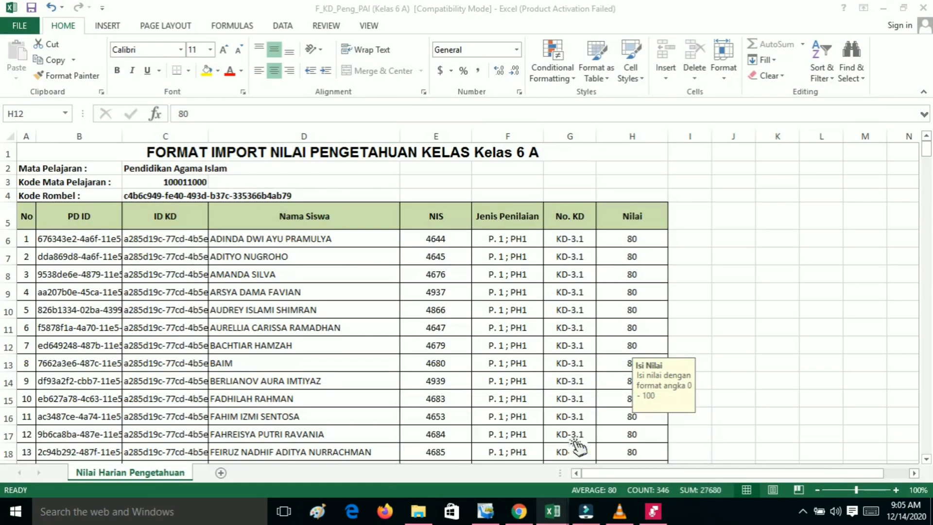
click(19, 31)
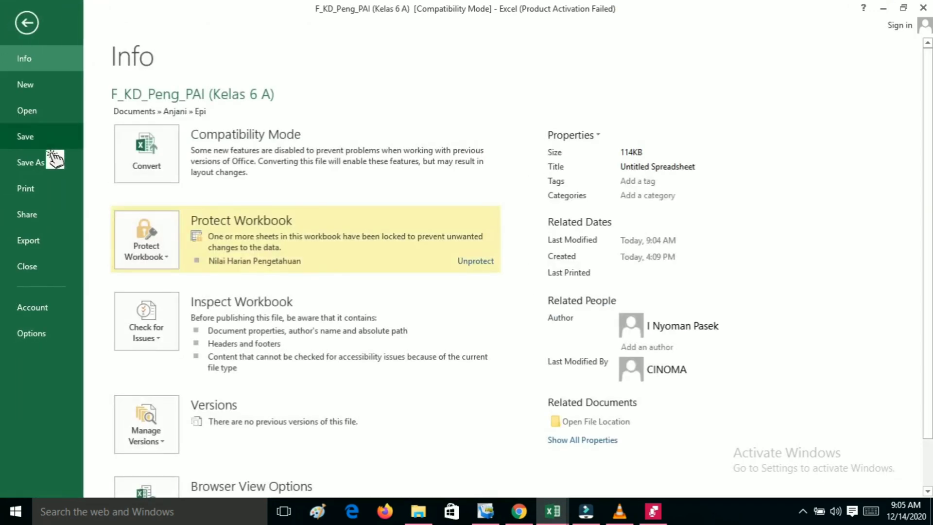
click(55, 158)
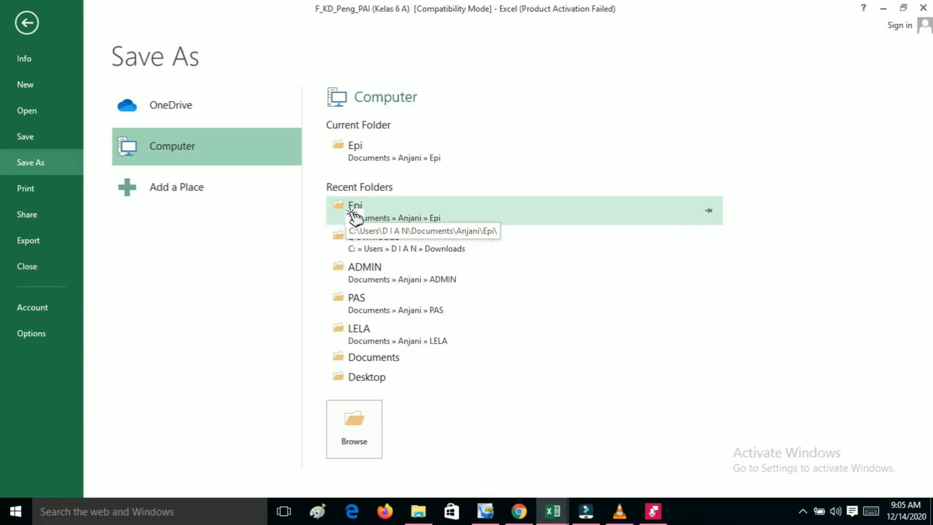
click(394, 360)
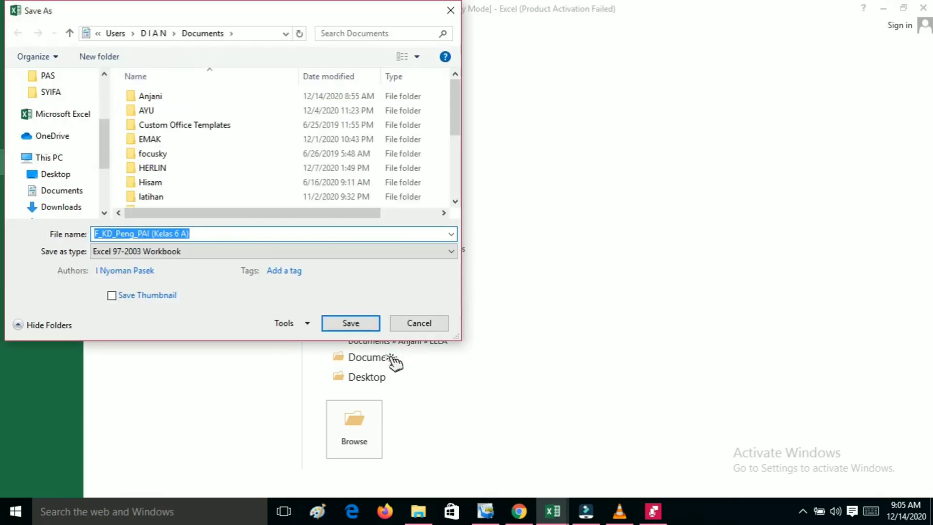
double_click(318, 98)
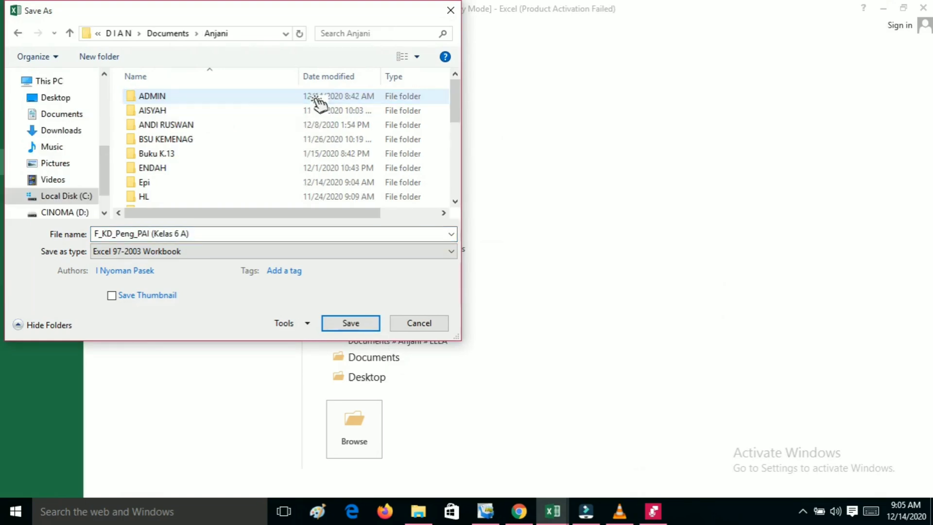
click(351, 324)
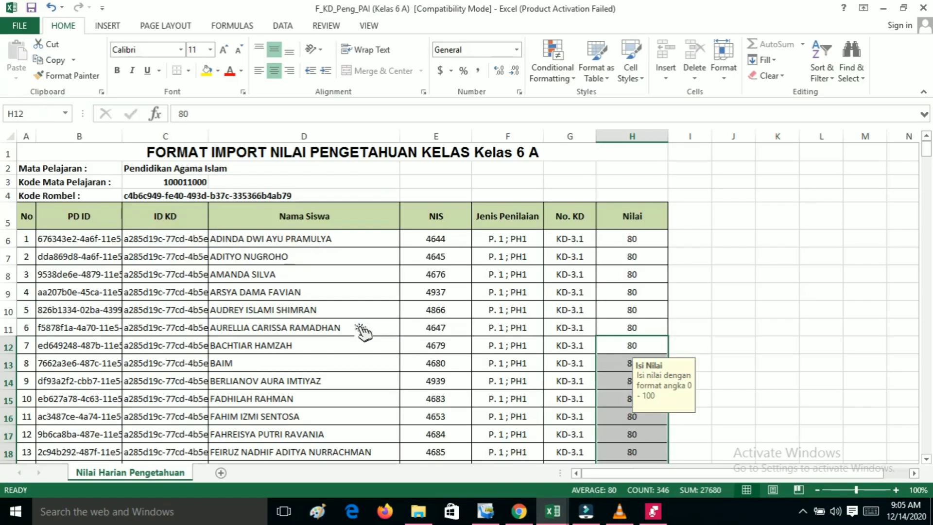
Step: Switch to Chrome and choose F_KD_Peng_PAI (Kelas 6 A) from the teacher's folder in Documents as the knowledge score file
mouse_move(519, 511)
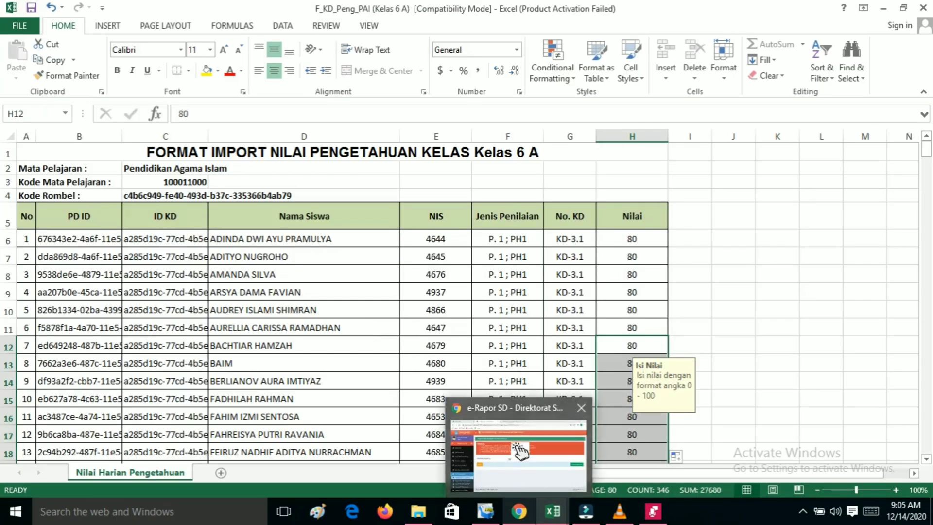
click(520, 451)
click(417, 275)
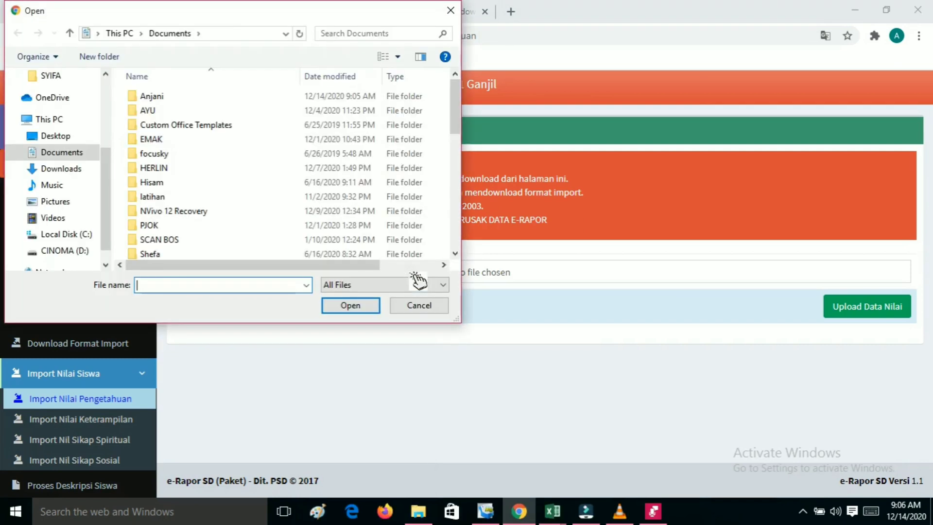
double_click(316, 100)
click(318, 107)
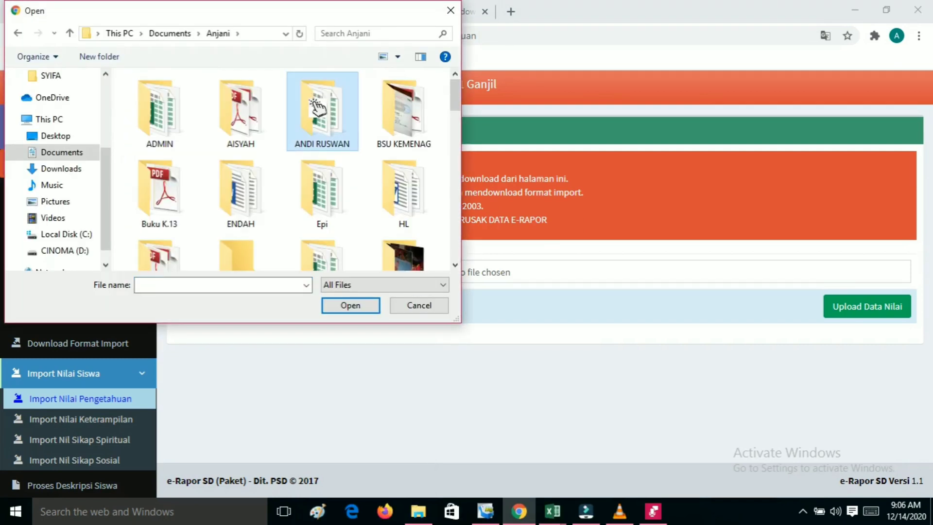
key(f)
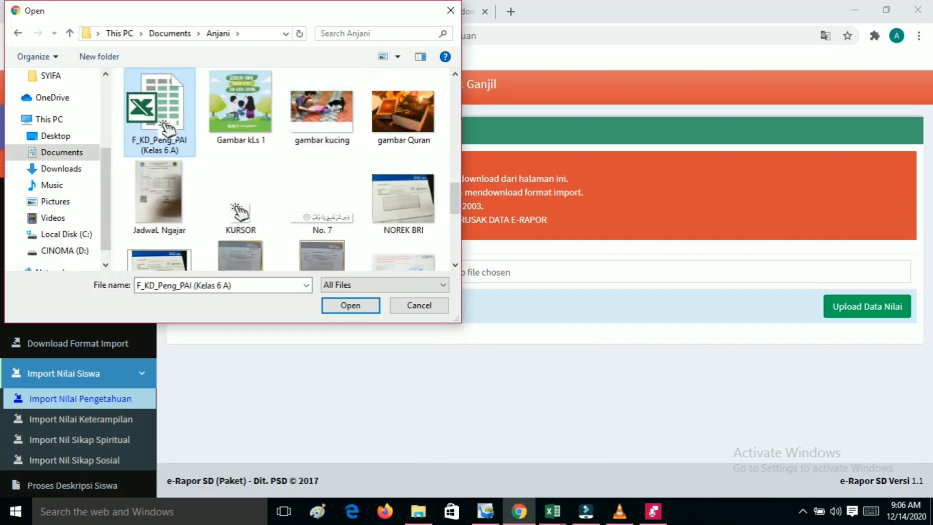
click(351, 305)
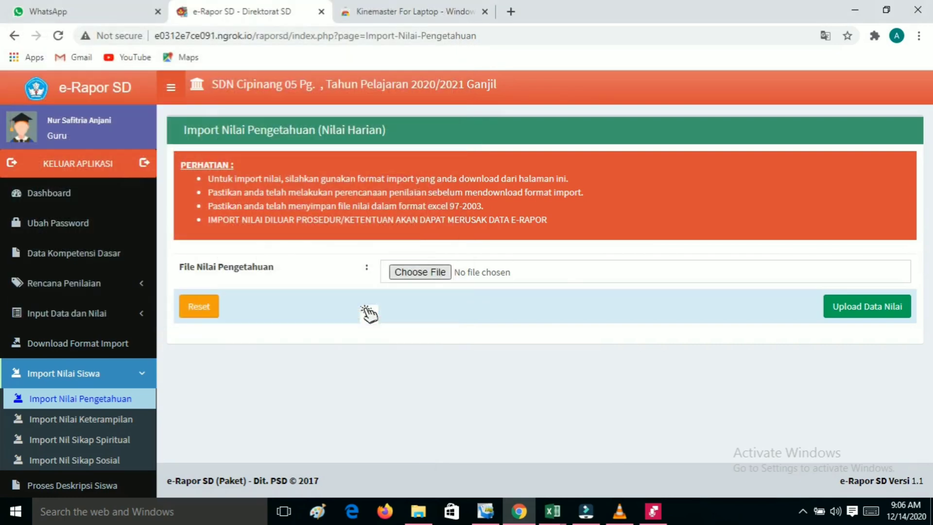
Step: Upload the chosen knowledge score file, check the imported student list, and save the score data
click(864, 312)
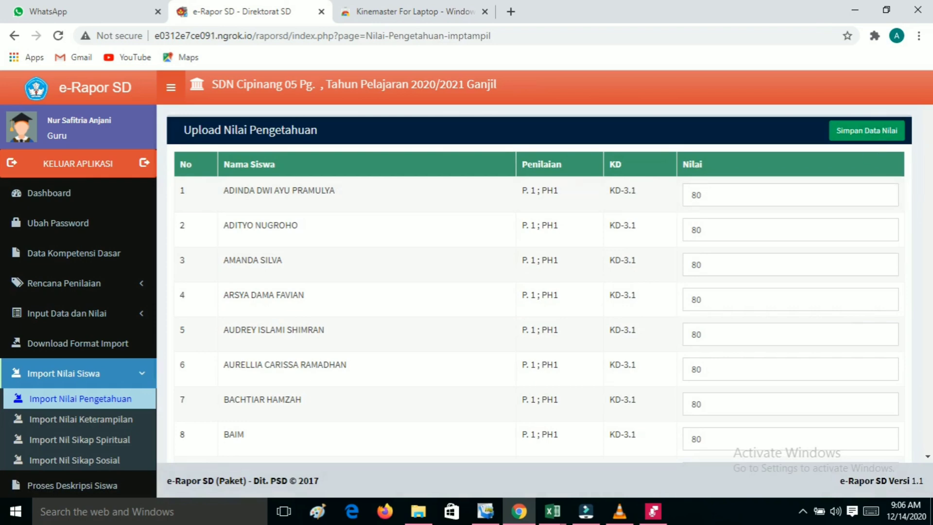
scroll(539, 282, down, 20)
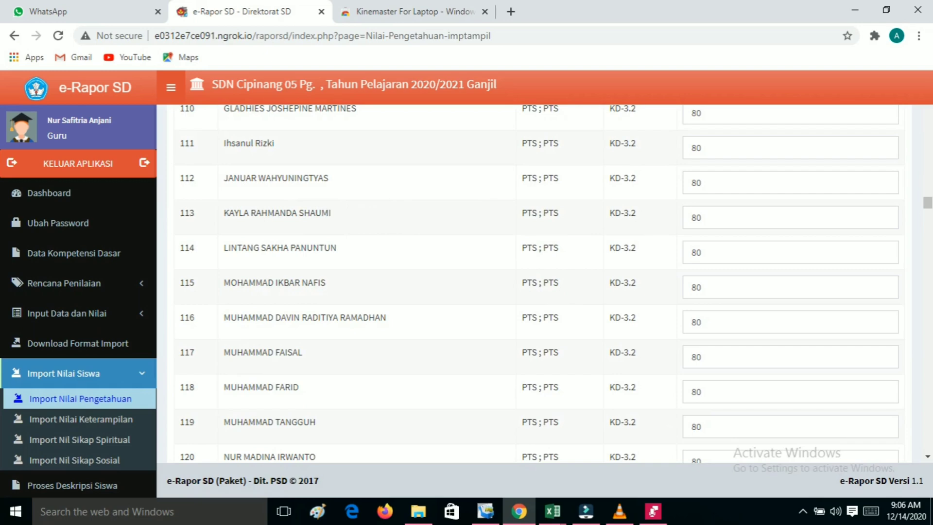
drag(927, 205, 929, 87)
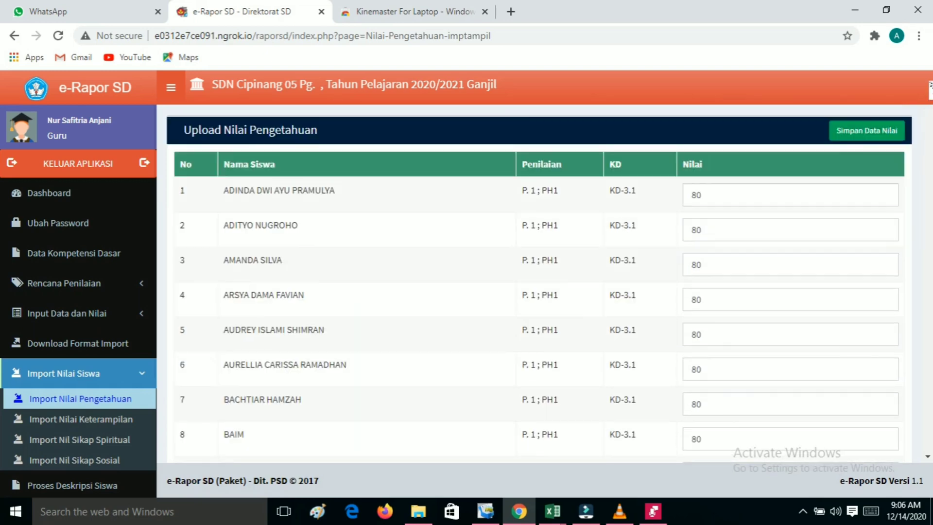
click(863, 138)
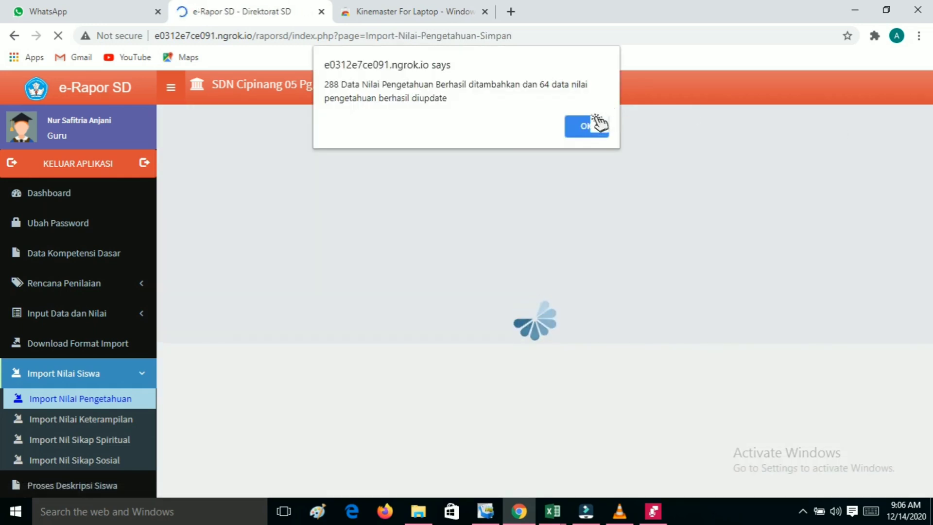
click(591, 130)
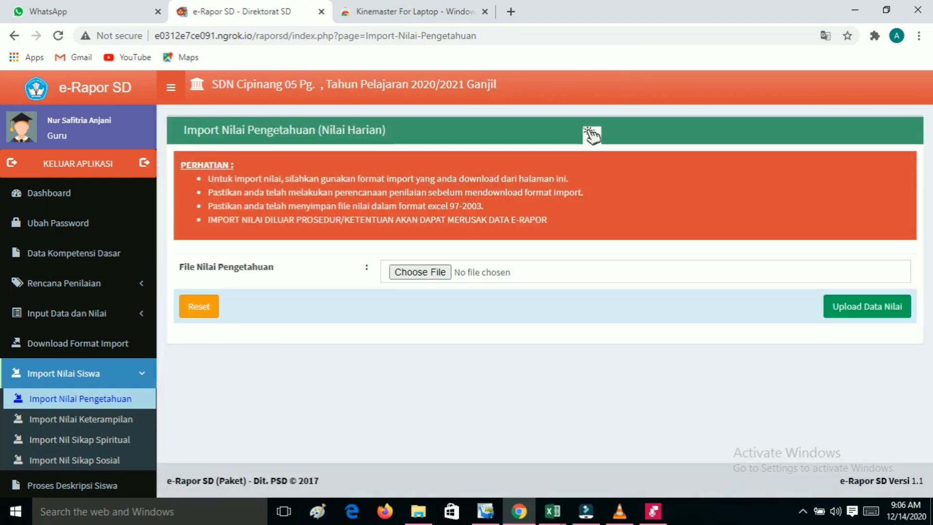
Step: Open Input Nilai Pengetahuan for Kelas 6 A, Pendidikan Agama Islam, assessment P. 1 ; PH1, and review the students' scores for KD 3.1 and 3.2
click(111, 324)
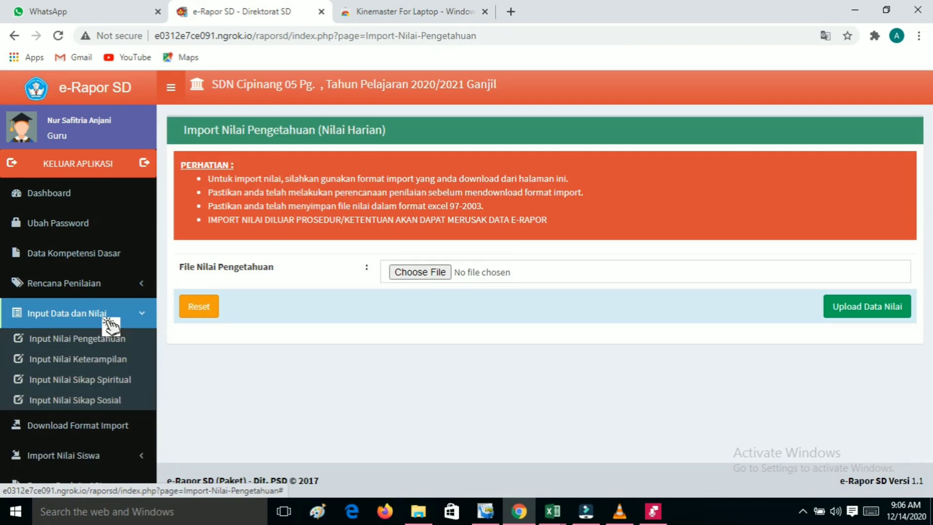
click(105, 340)
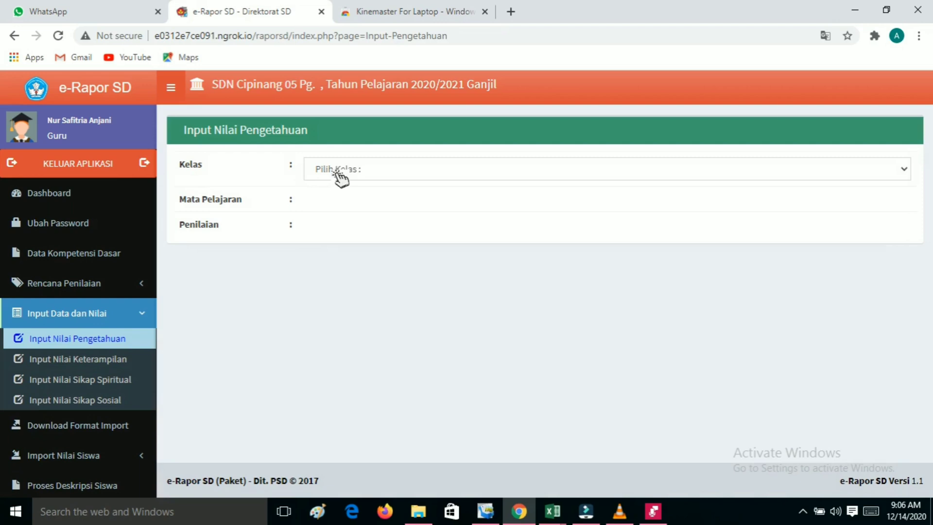
click(340, 178)
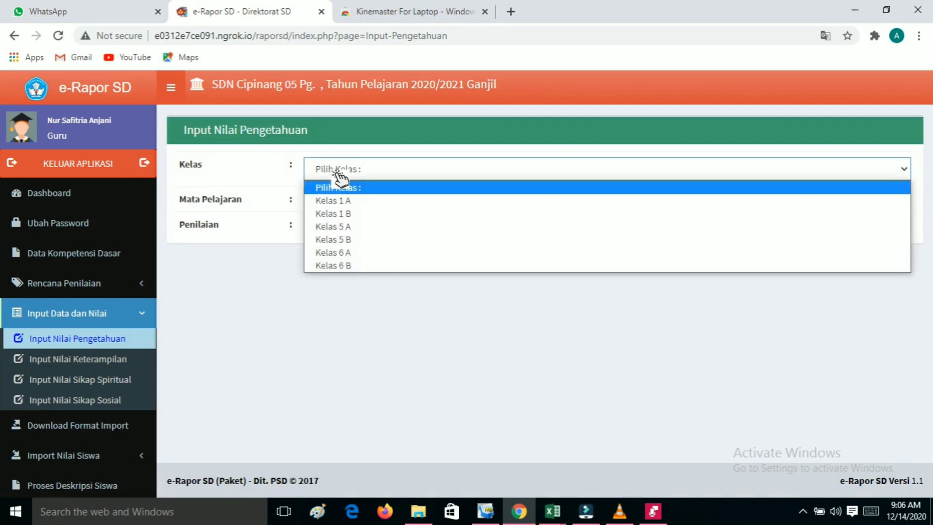
click(331, 253)
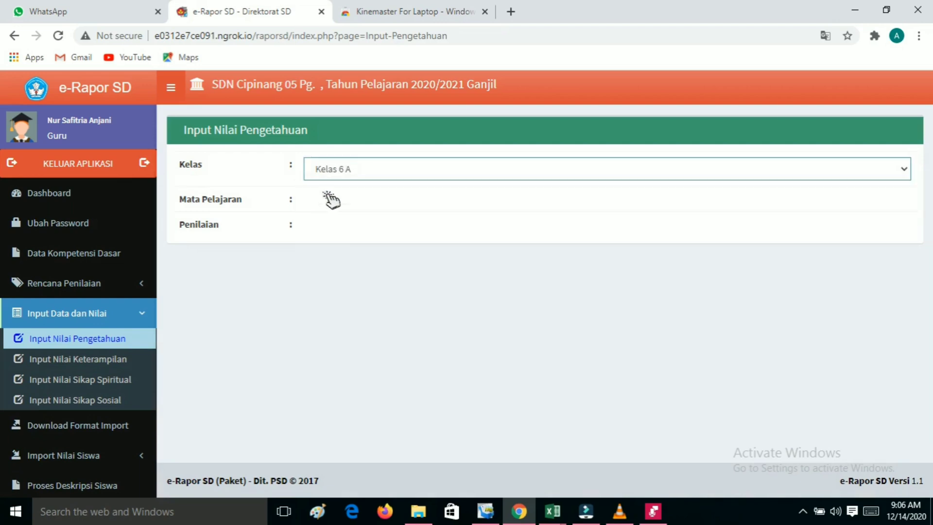
click(332, 212)
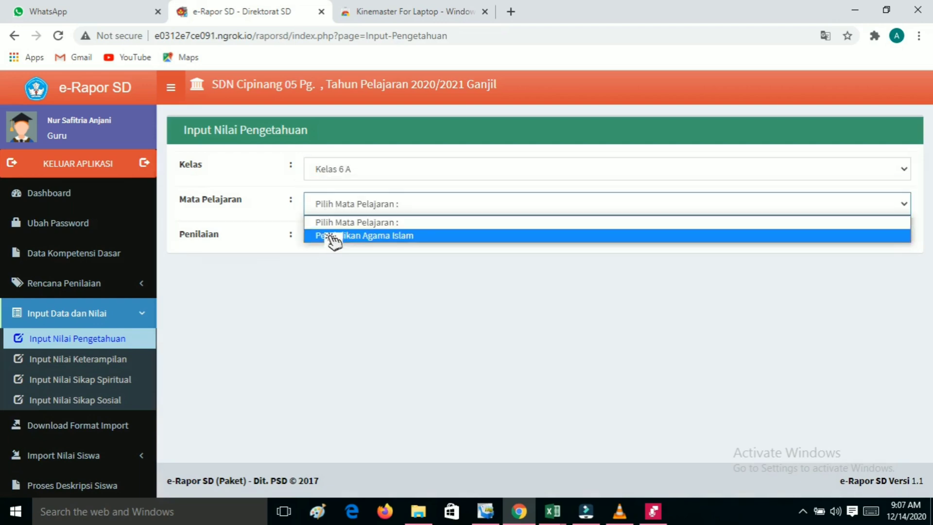
click(333, 239)
click(334, 240)
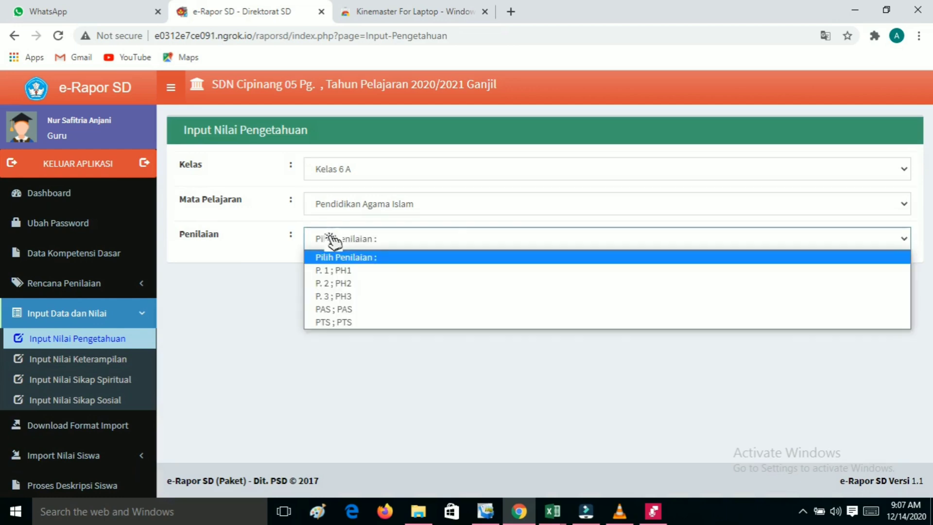
click(339, 272)
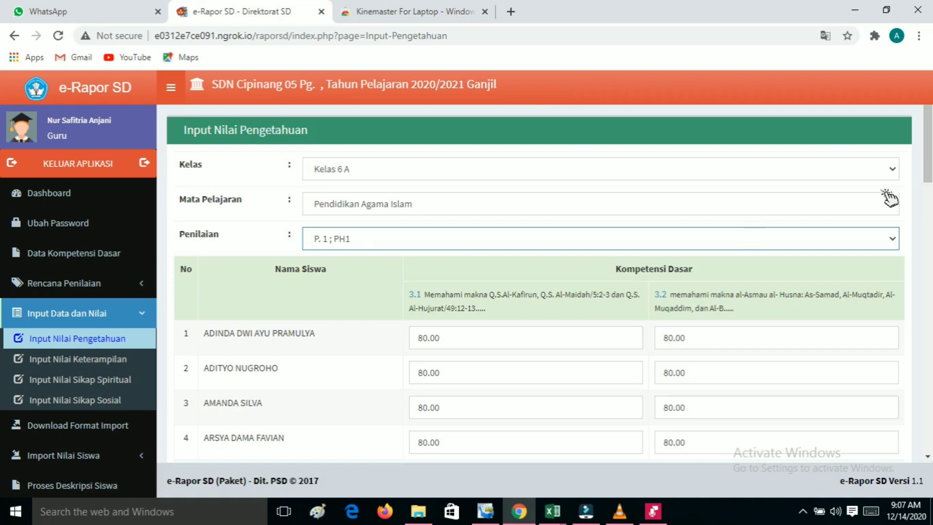
scroll(923, 187, down, 3)
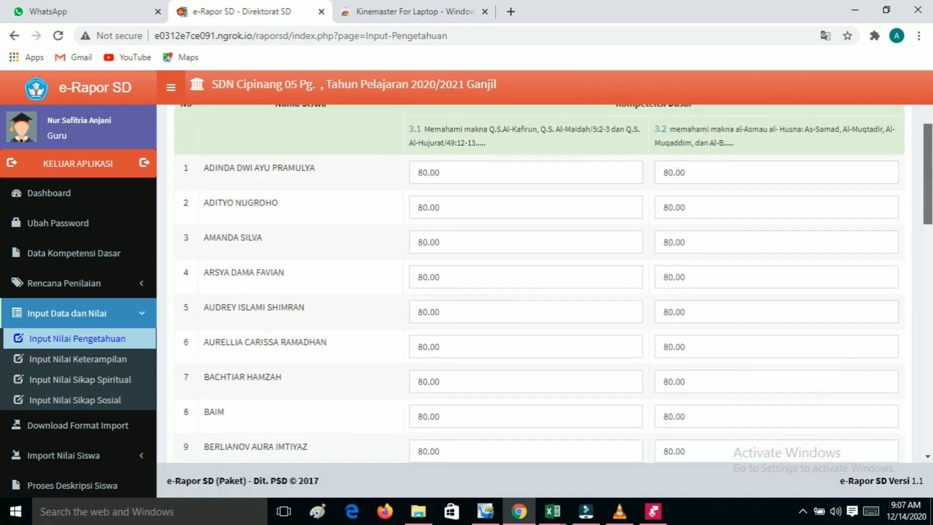
scroll(923, 187, down, 5)
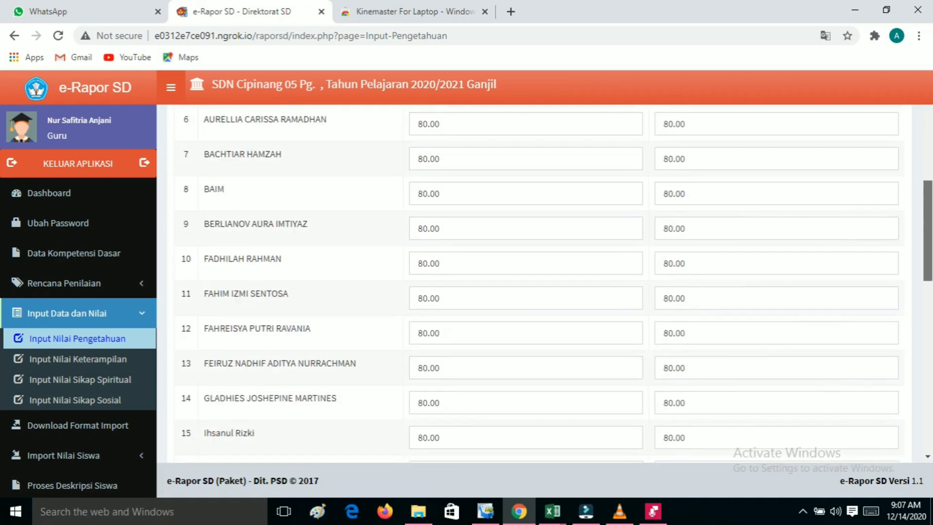
scroll(557, 283, down, 10)
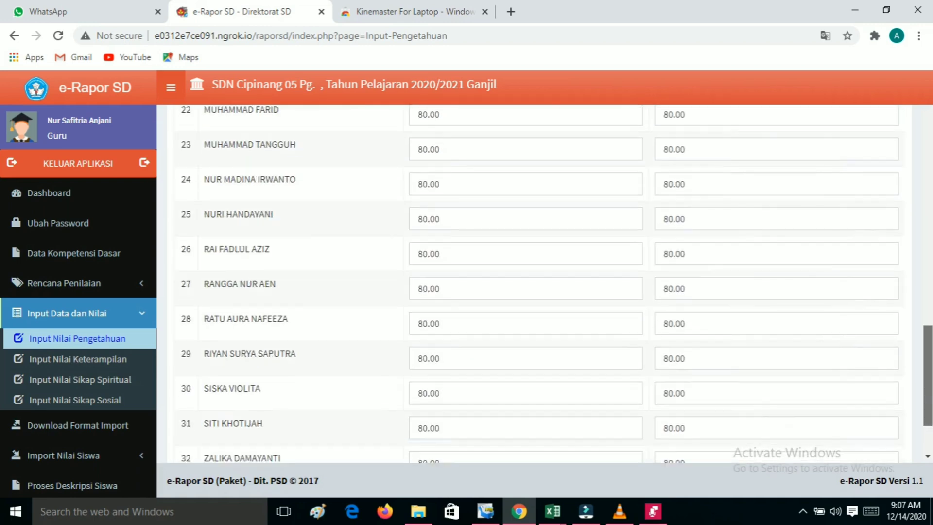
Step: Review the students' knowledge scores for assessment P. 2 ; PH2 and for assessment PTS ; PTS
scroll(550, 284, up, 18)
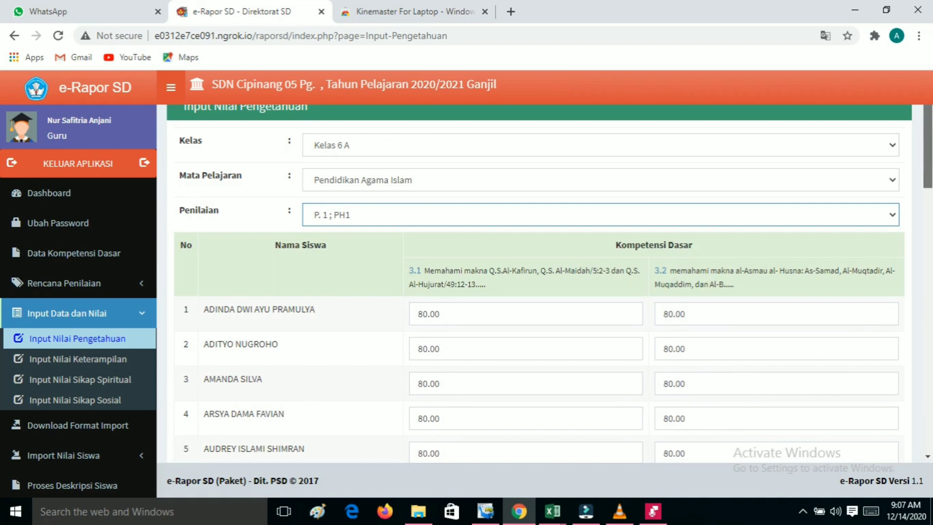
click(471, 220)
click(443, 261)
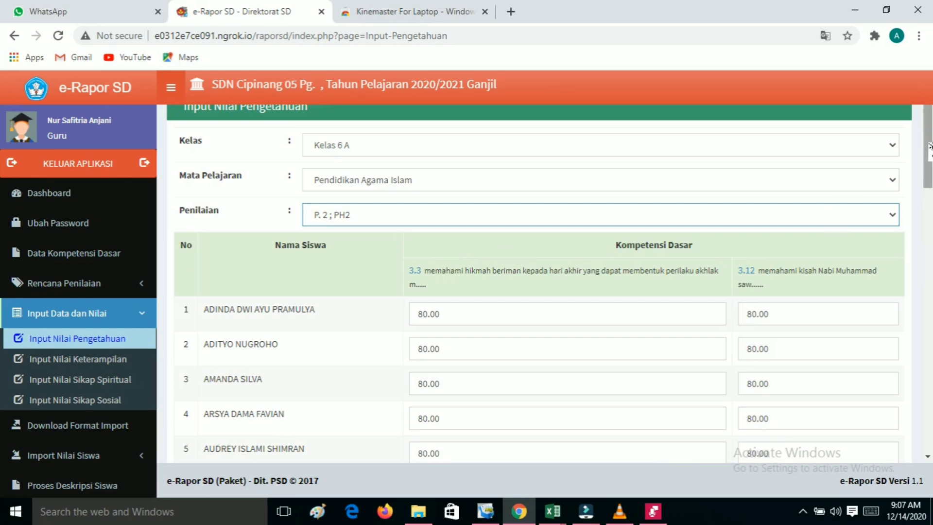
drag(927, 141, 929, 160)
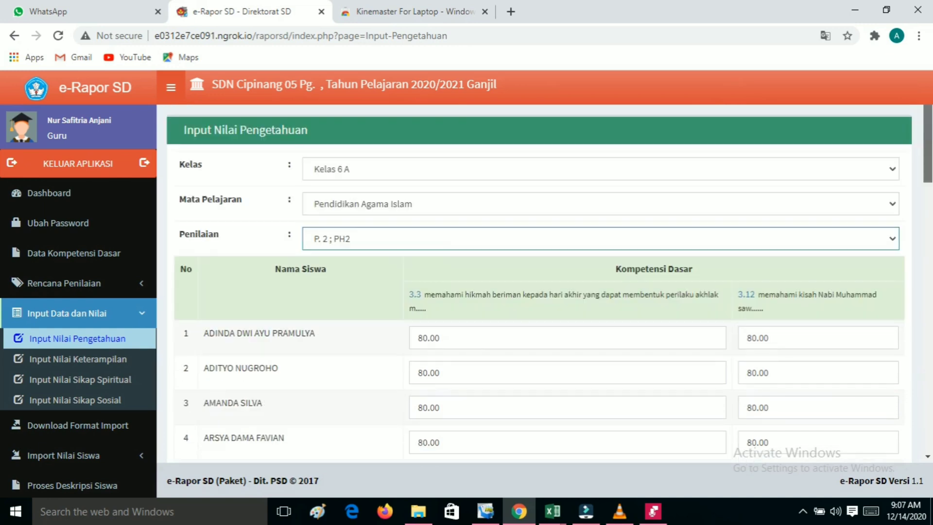
click(435, 244)
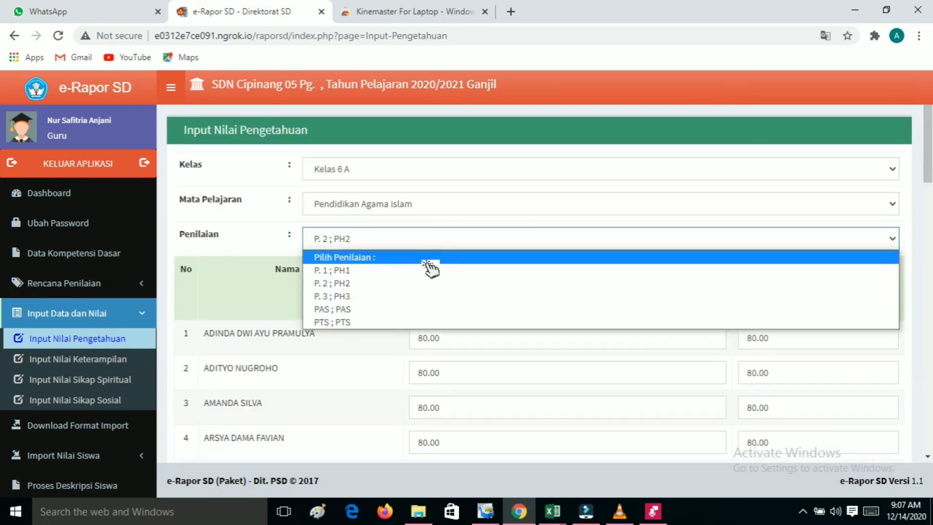
click(413, 324)
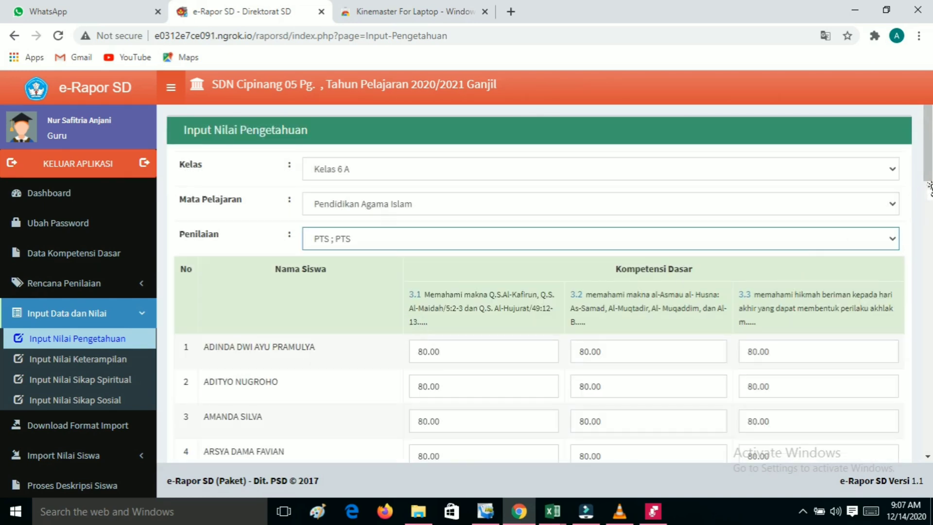
drag(928, 187, 926, 456)
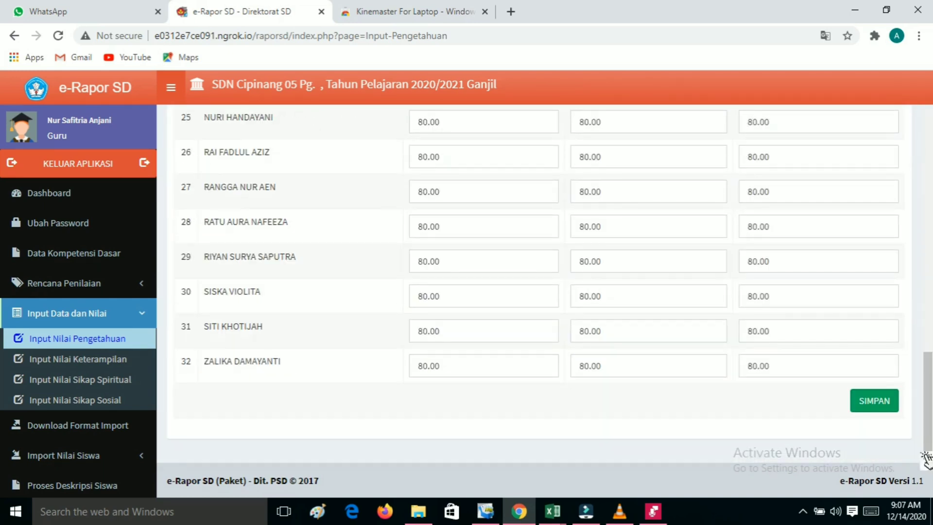
drag(930, 368, 930, 104)
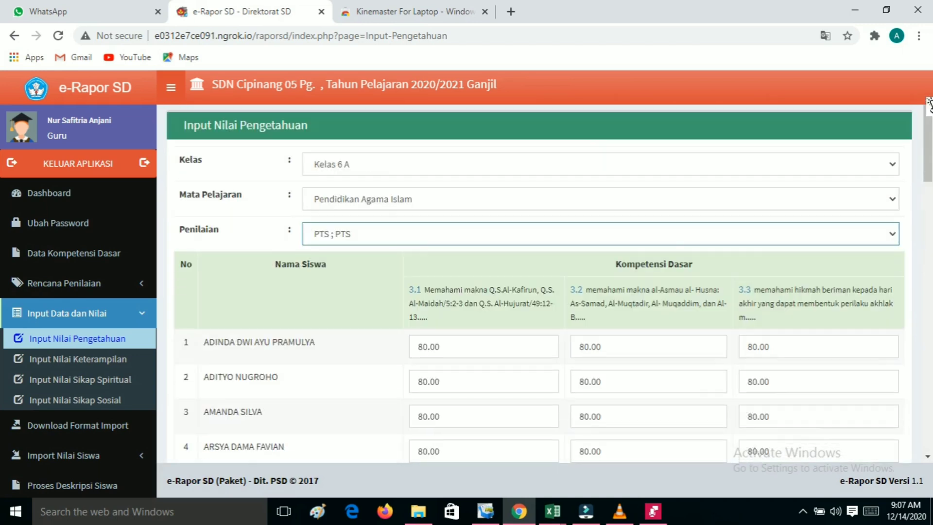
Step: Set the first student's KD 3.1 score in assessment P. 1 ; PH1 to 85 and save the knowledge scores
click(411, 244)
click(395, 268)
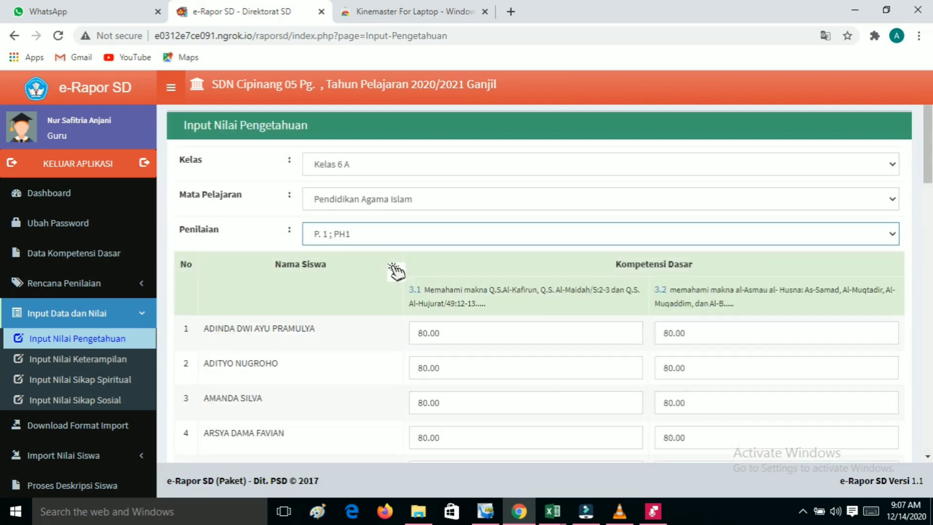
click(431, 335)
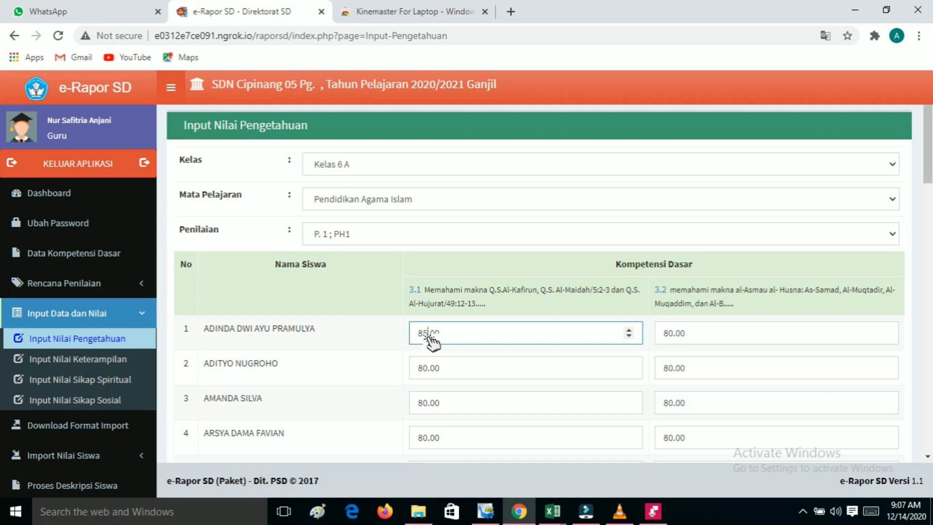
drag(928, 178, 928, 444)
click(887, 404)
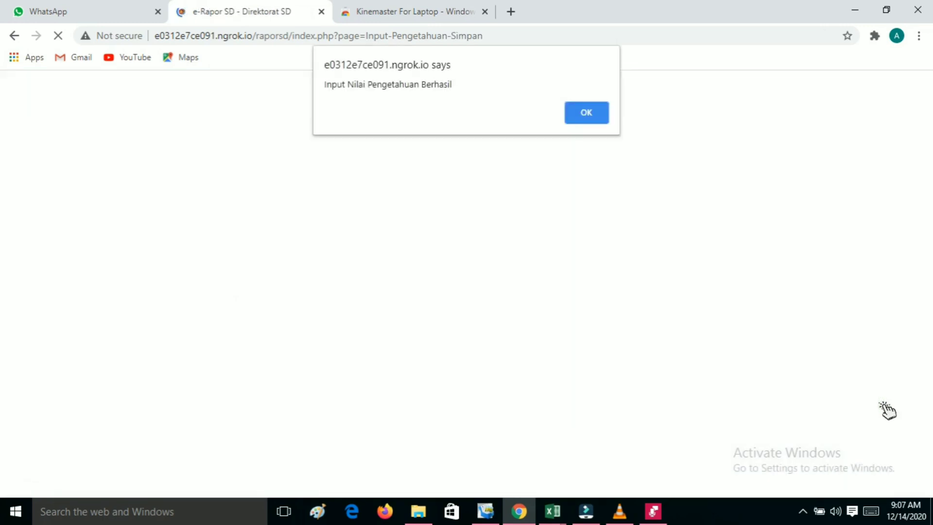
key(Return)
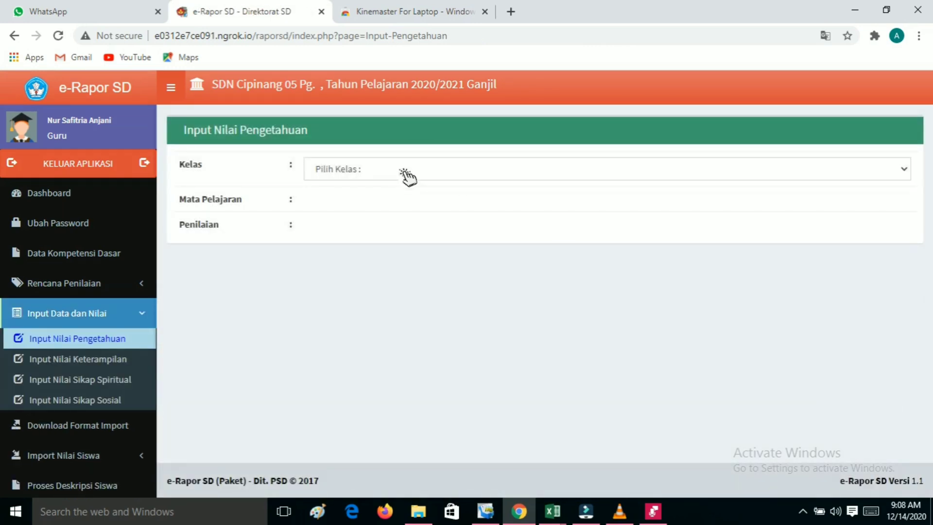
Step: Reopen the knowledge scores for Kelas 6 A, Pendidikan Agama Islam, P. 1 ; PH1 to check the first student's changed score
click(407, 177)
click(366, 260)
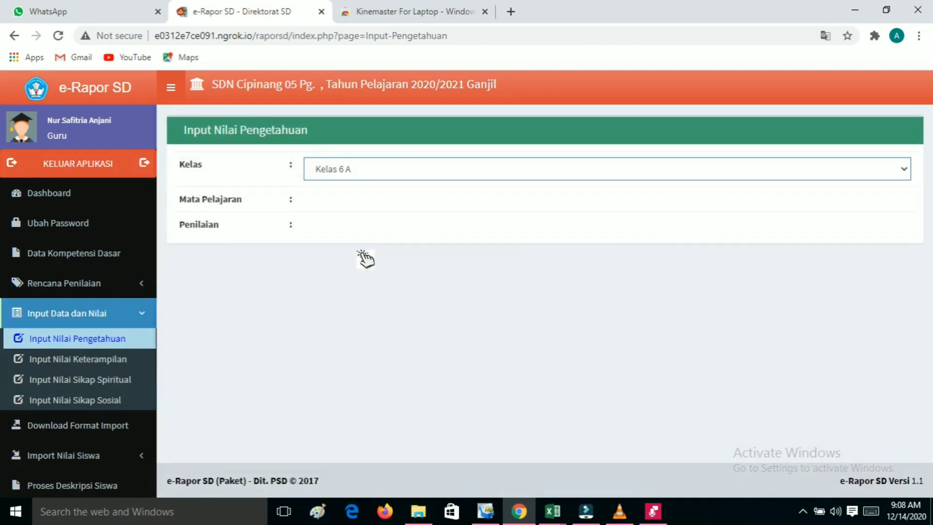
click(363, 204)
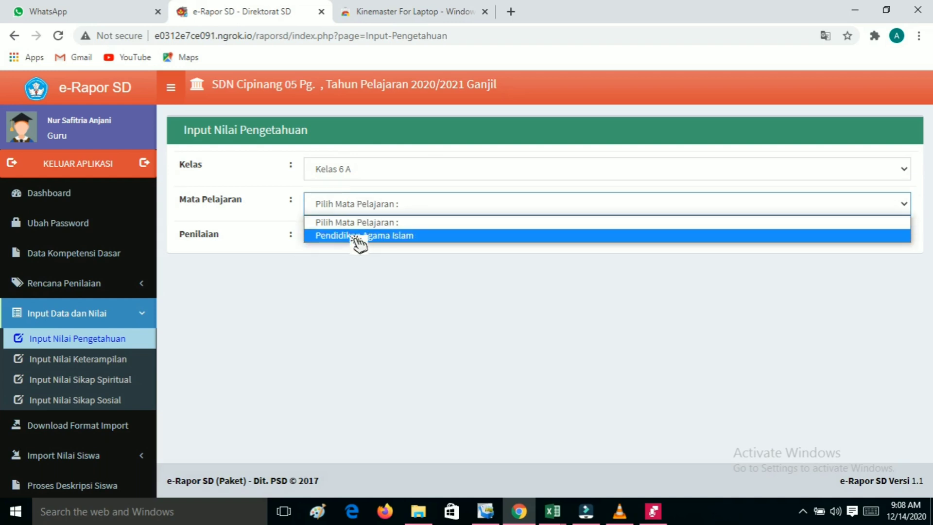
click(357, 238)
click(357, 241)
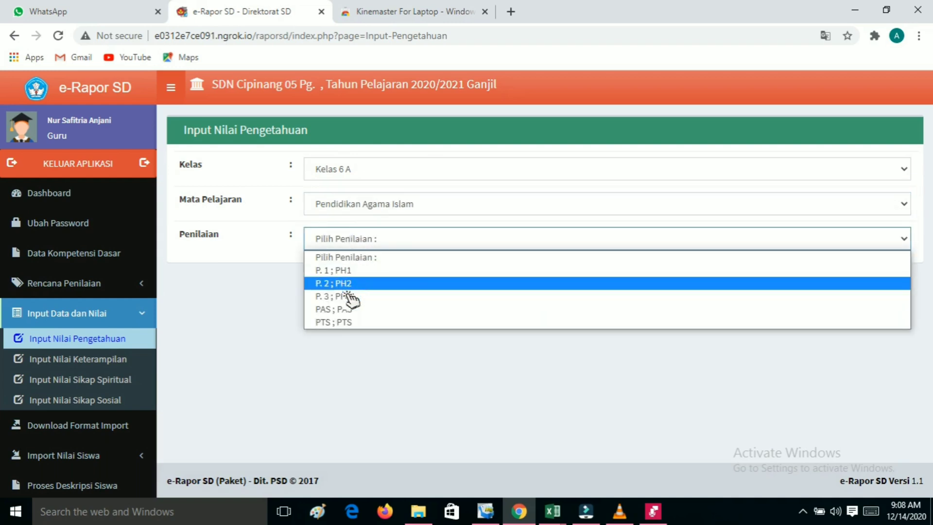
click(354, 271)
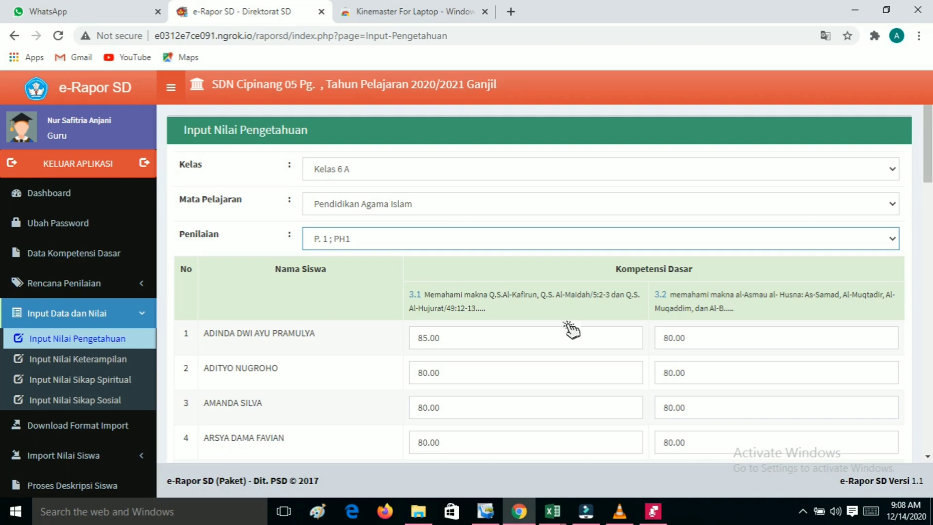
Step: Open Rencana Nilai Keterampilan and set up Kelas 6 A, Pendidikan Agama Islam, with 2 assessments
click(76, 286)
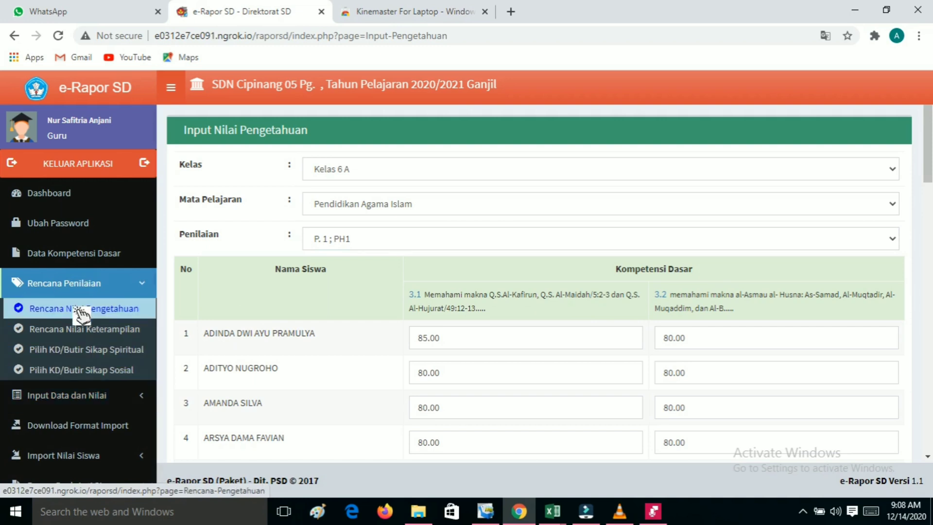
click(82, 326)
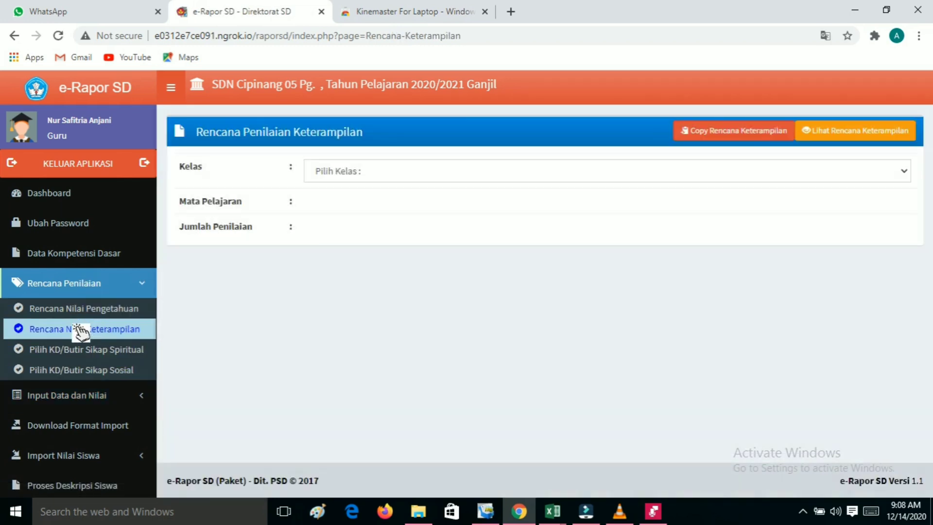
click(344, 180)
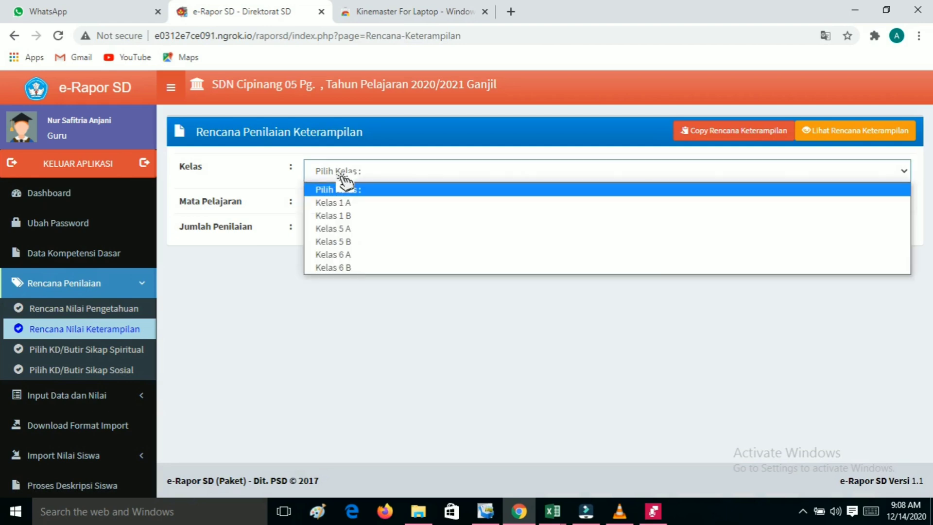
click(344, 259)
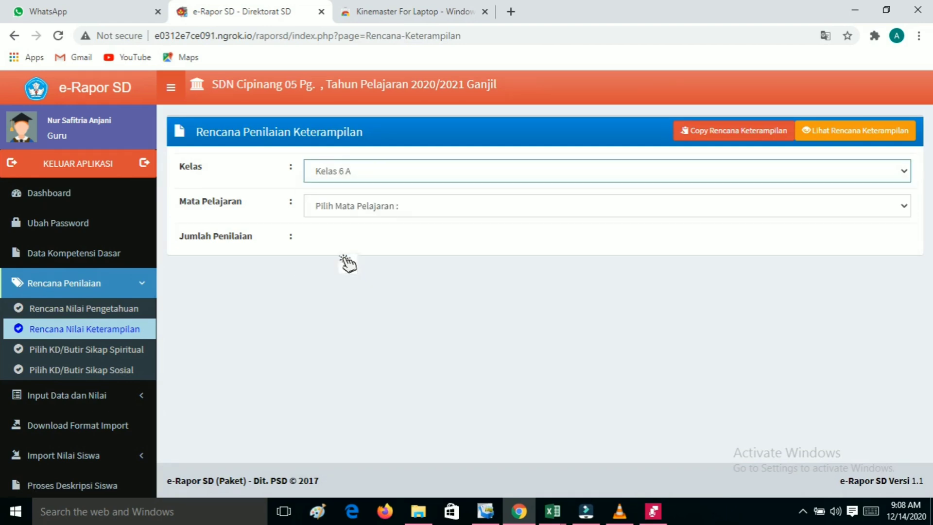
click(358, 209)
click(349, 247)
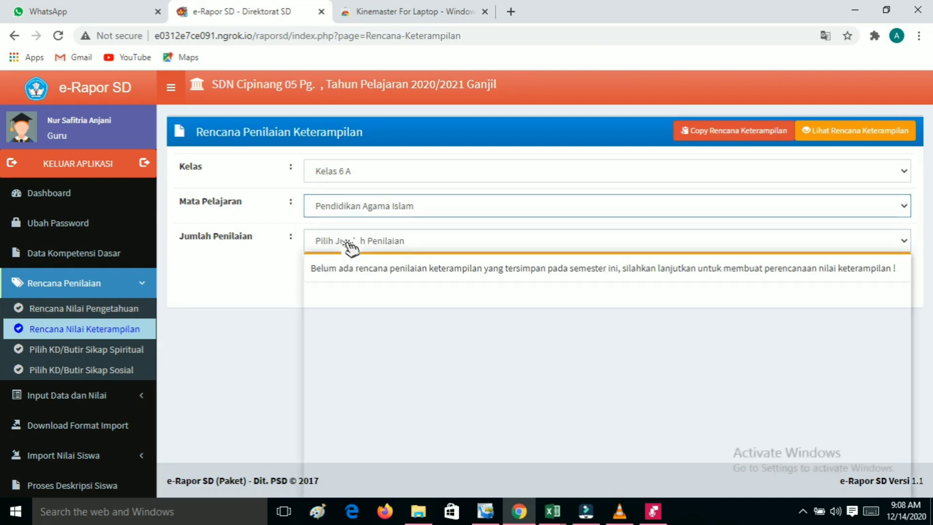
click(348, 245)
click(344, 289)
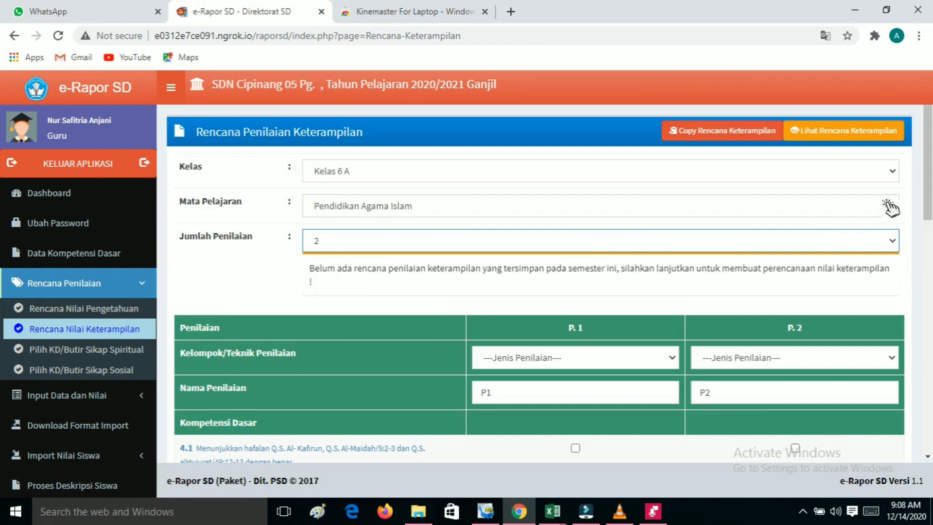
Step: Examine the basic competencies in the skills plan and compare them with the KI-4 list on sheet 6 of the Excel workbook
scroll(889, 208, down, 4)
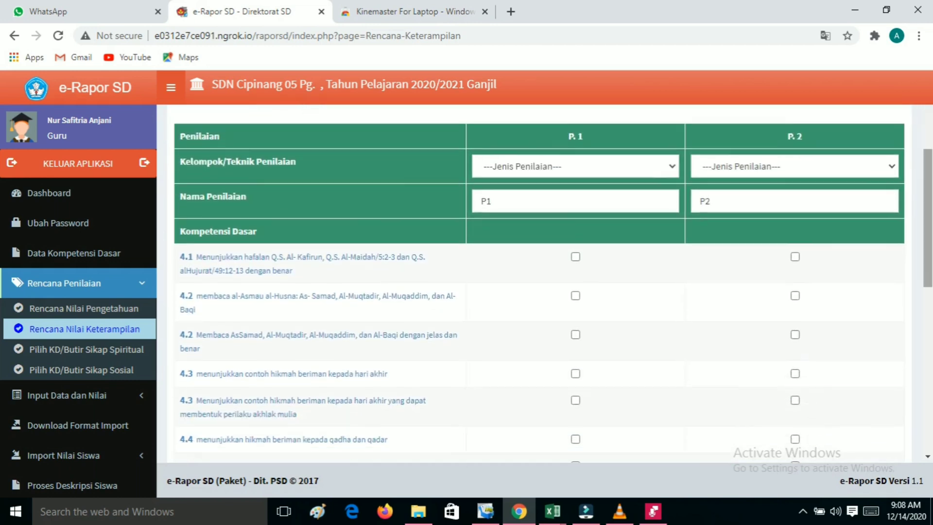
scroll(553, 279, down, 1)
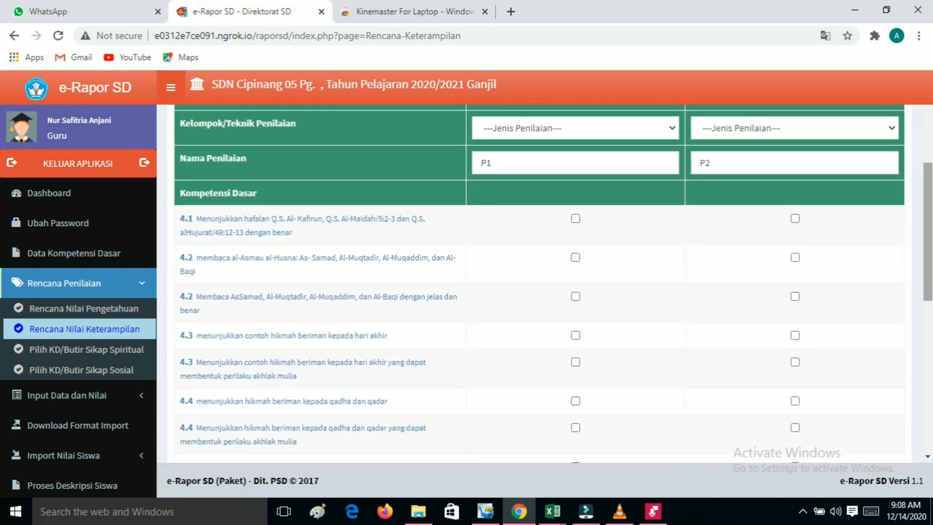
drag(932, 287, 931, 372)
scroll(539, 284, up, 3)
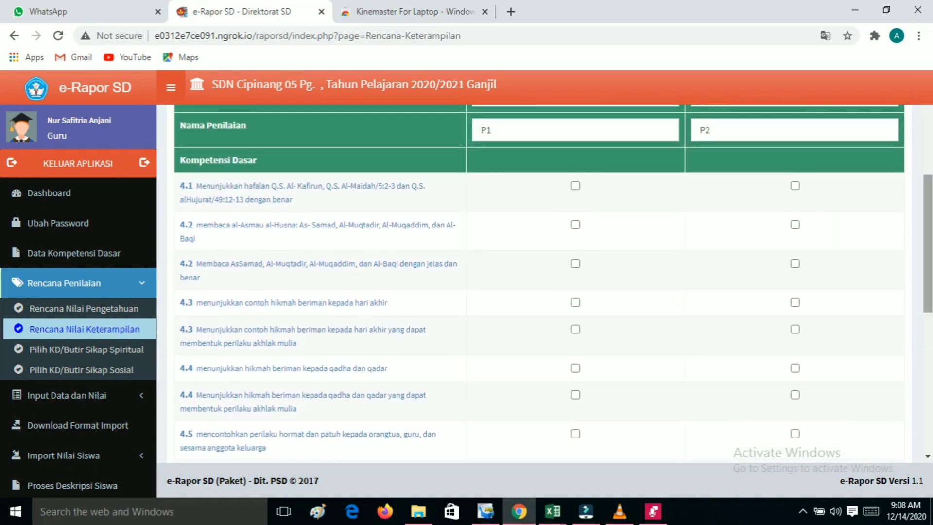
scroll(930, 303, up, 2)
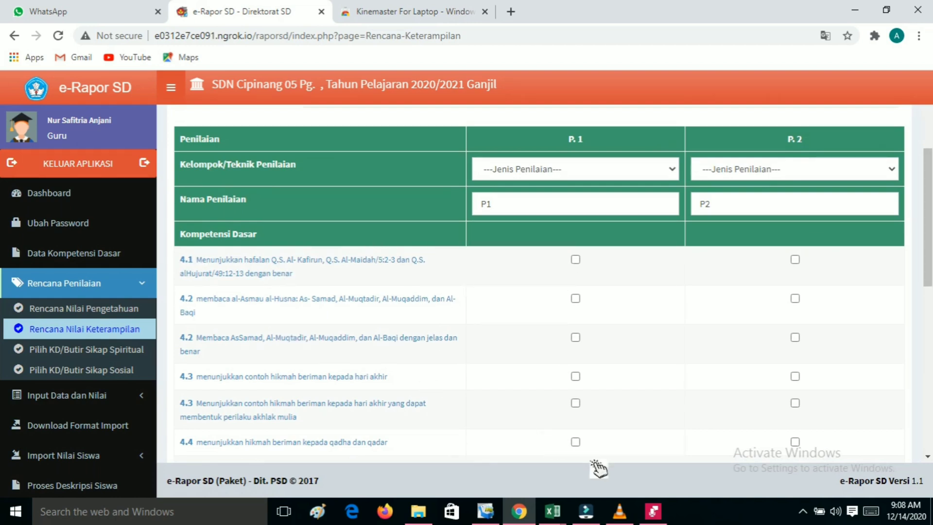
click(559, 516)
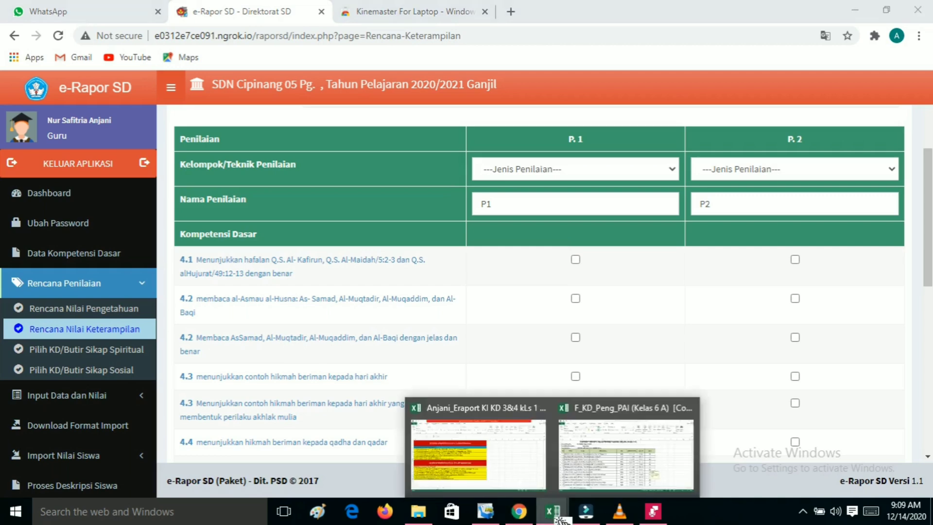
click(534, 486)
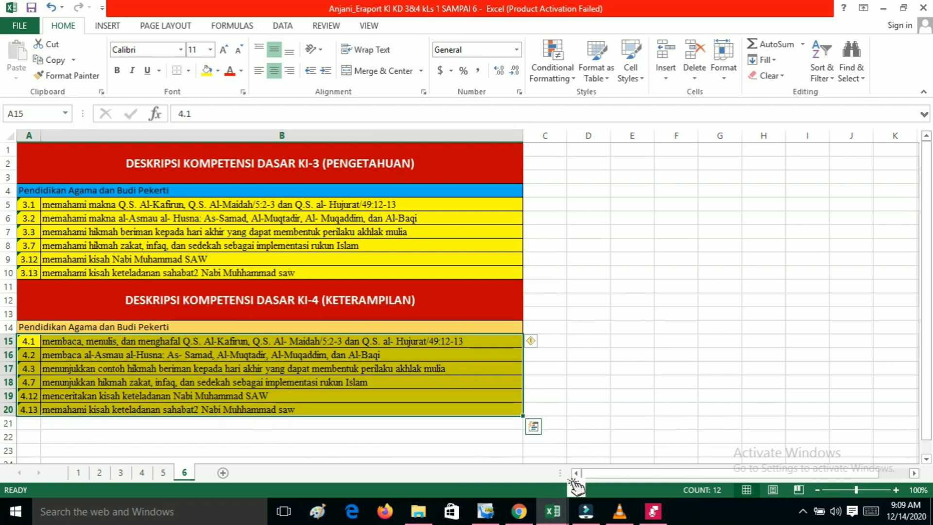
Step: Switch to Chrome and mark KD 4.1 and the first KD 4.2 for assessment P. 1, checking the remaining competencies
click(521, 516)
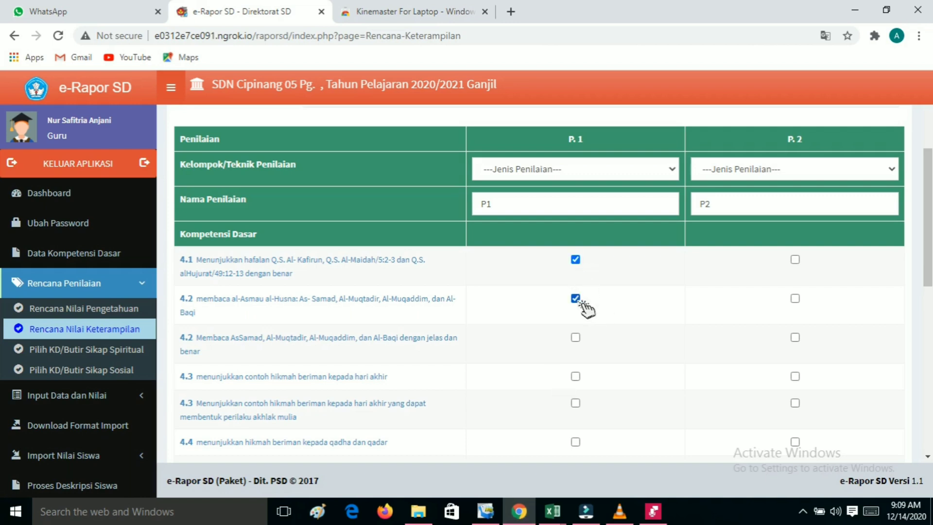
drag(930, 234, 931, 264)
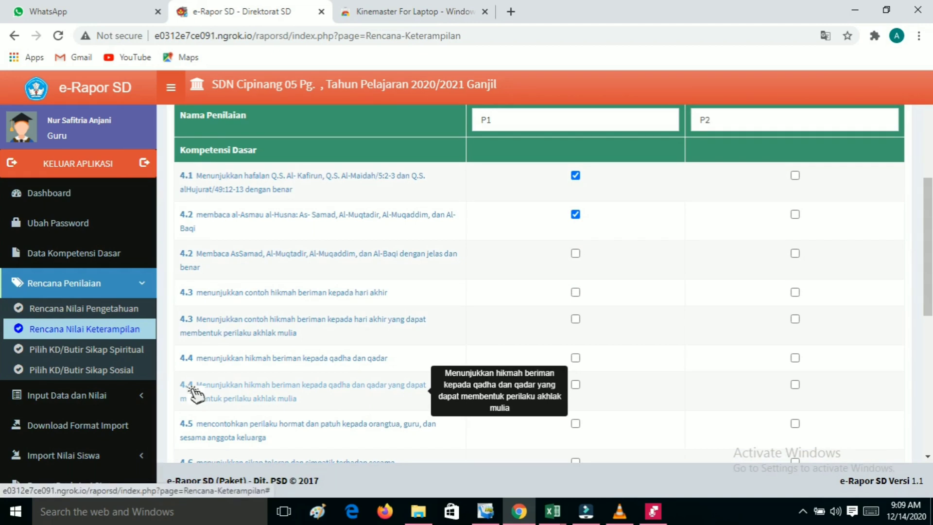
Step: Open Data Kompetensi Dasar and start editing the competency data
click(114, 257)
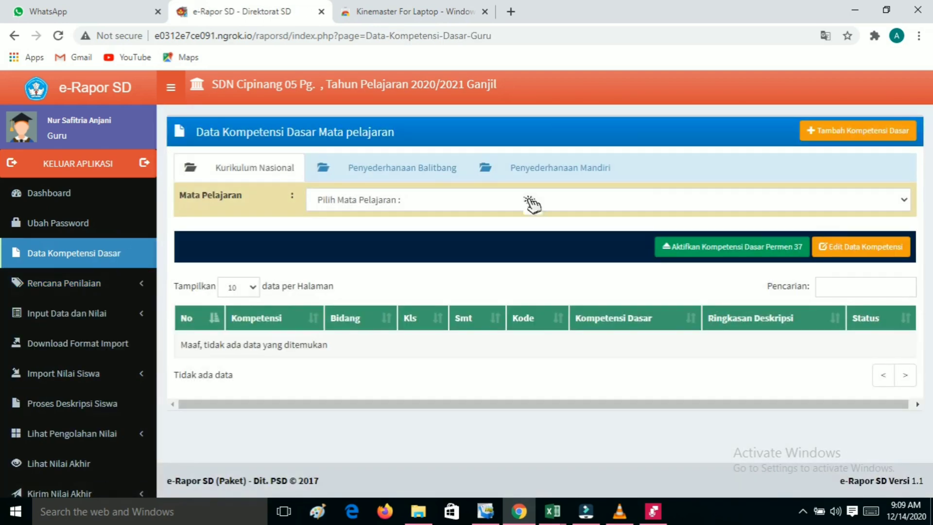
click(837, 250)
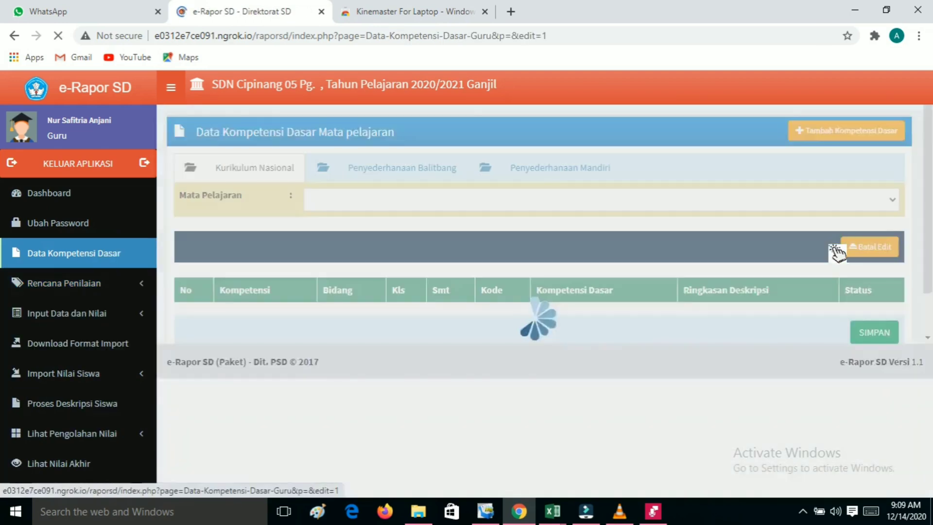